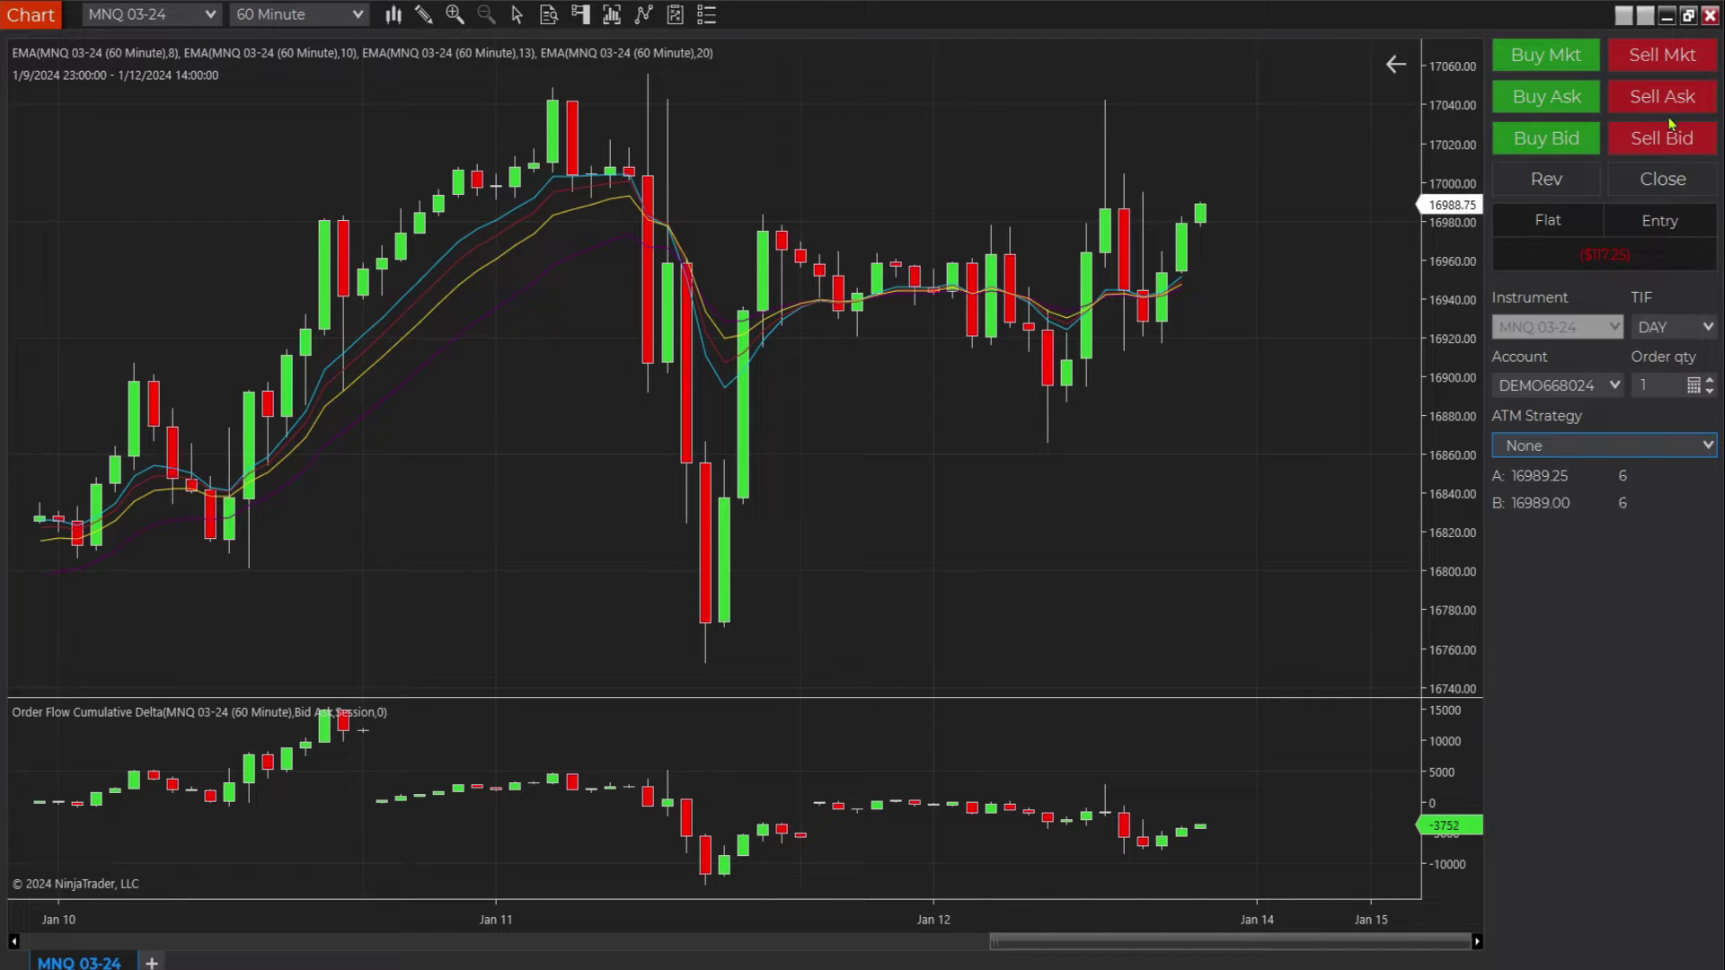
Step: Turn Chart Trader off for the MNQ 03-24 chart and display it again
left_click(584, 18)
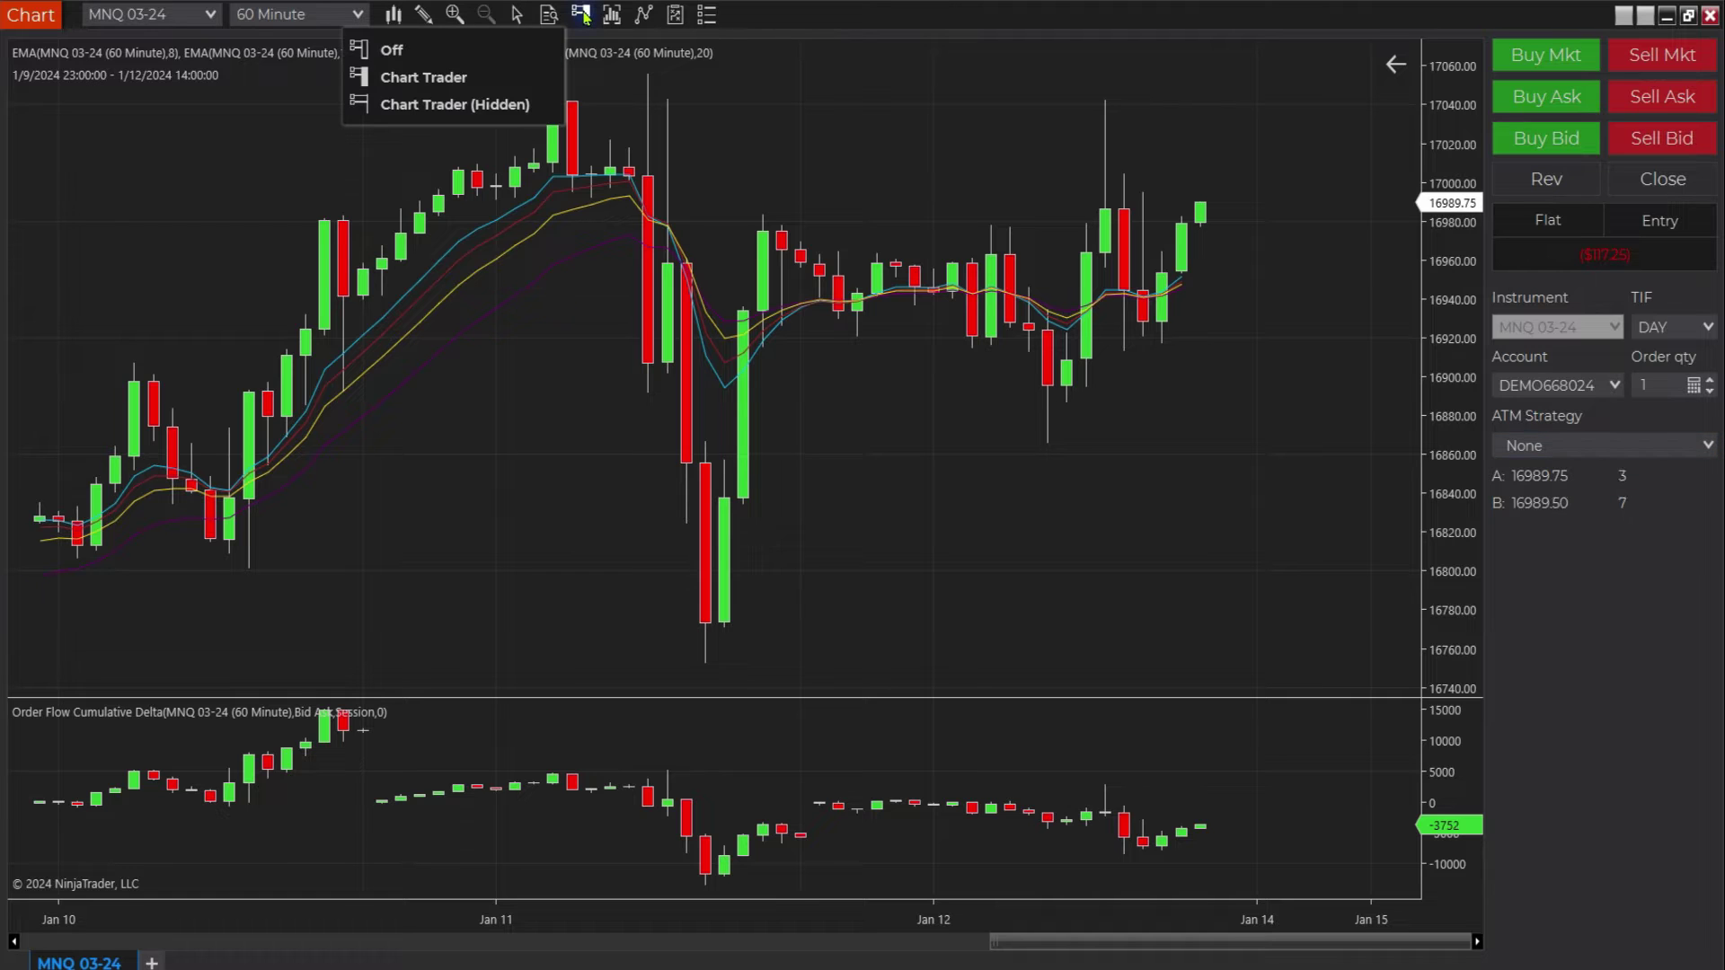
left_click(433, 51)
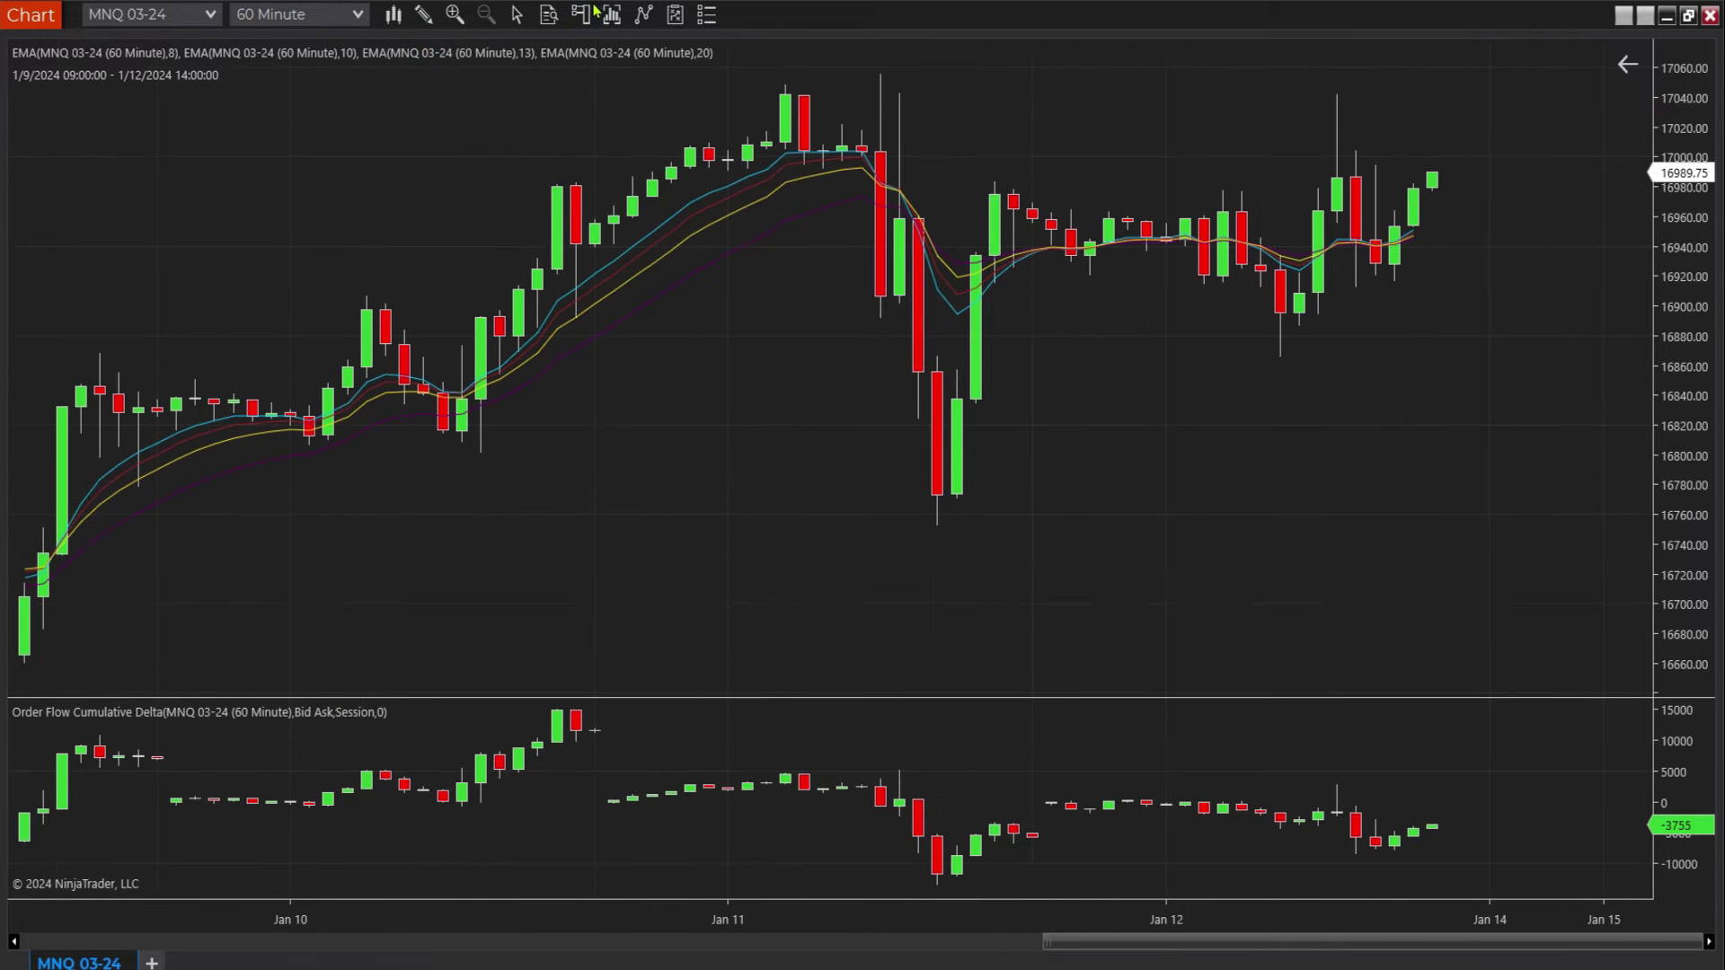
left_click(581, 14)
left_click(432, 88)
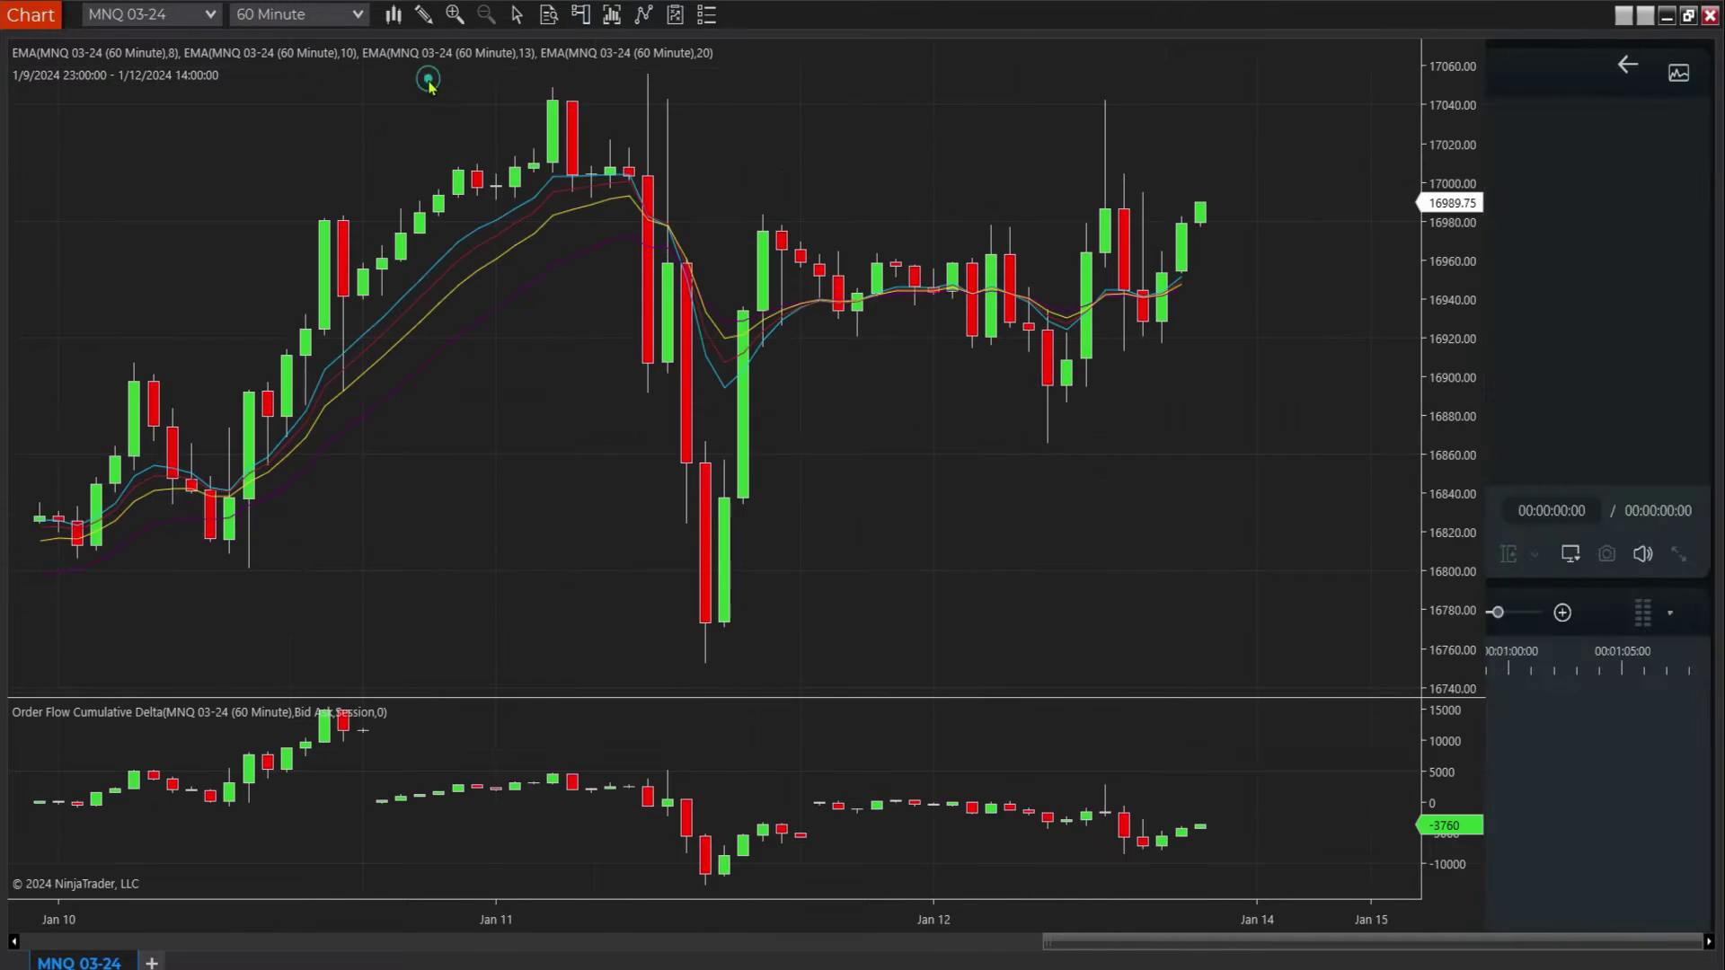
left_click(582, 15)
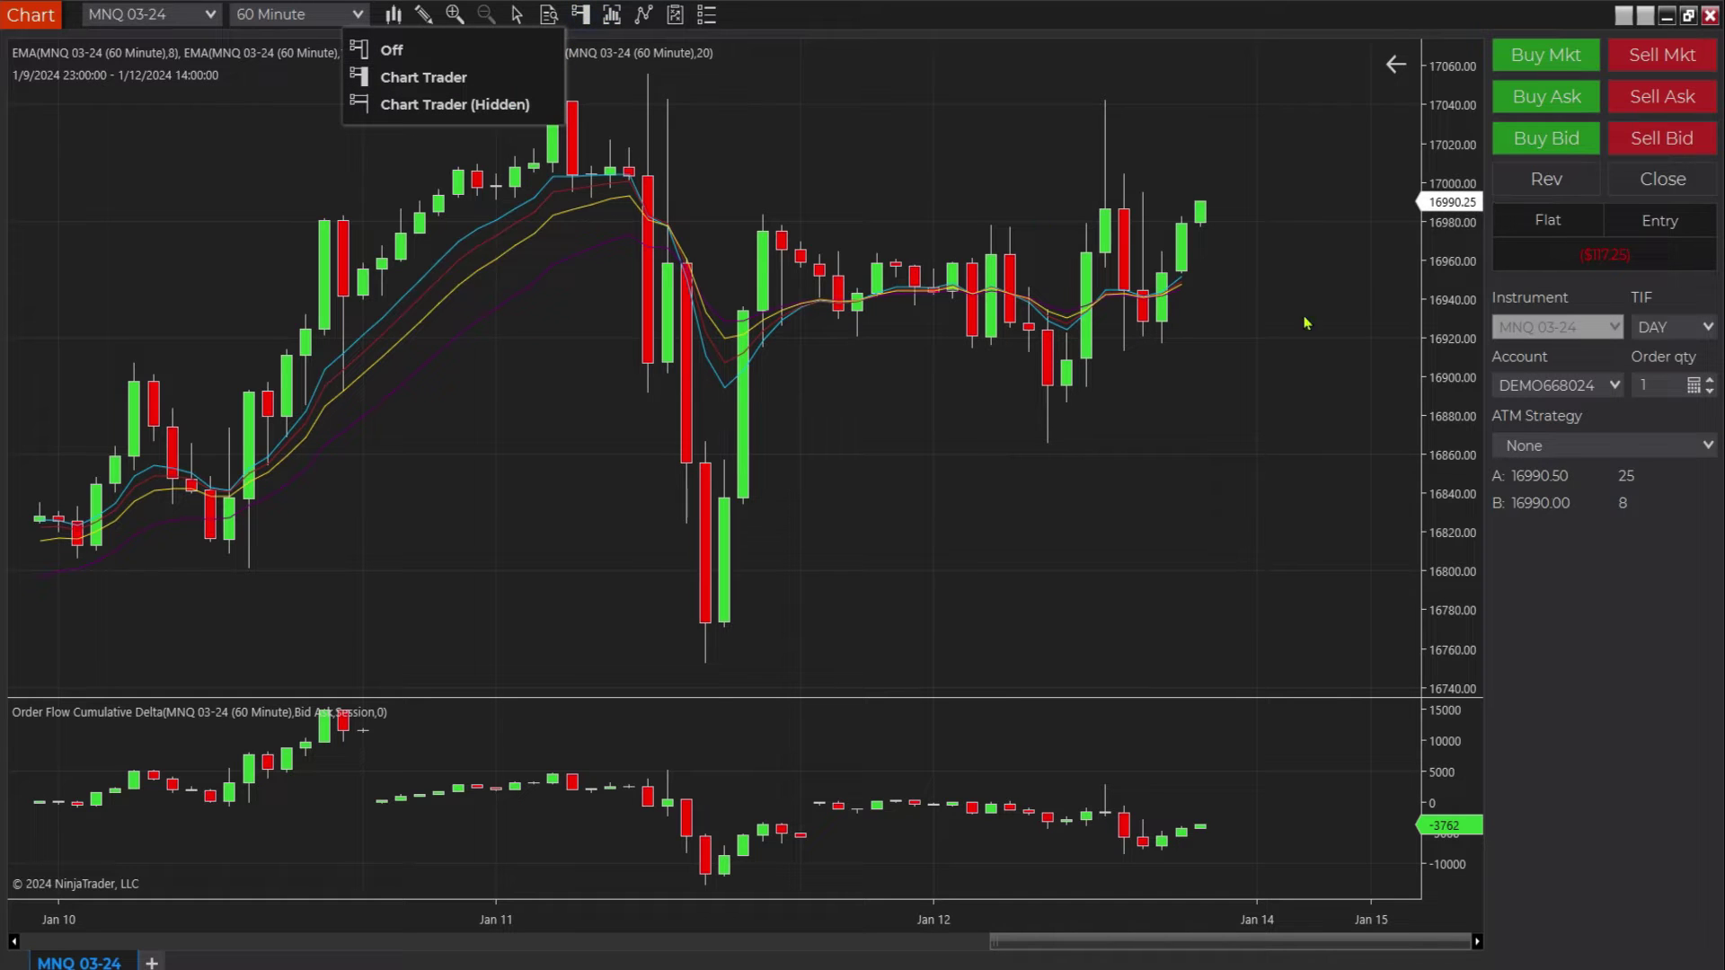
left_click(1559, 586)
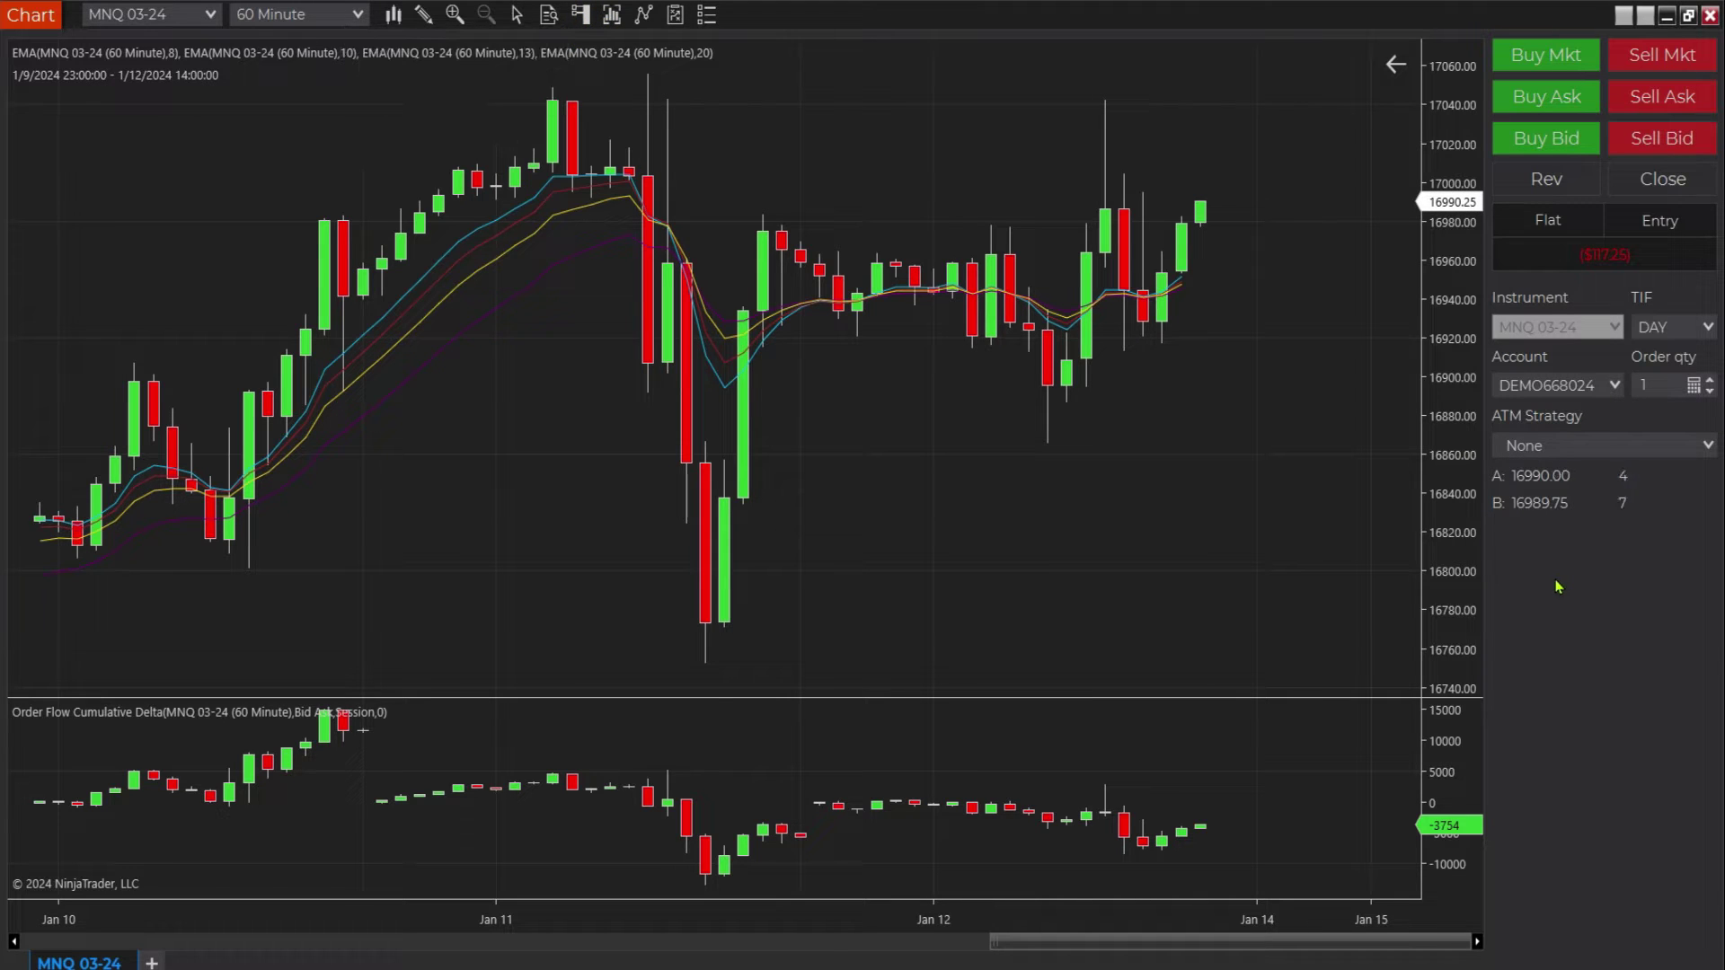
Step: Create a custom ATM strategy with parameter type Ticks, a stop loss of 12 and a profit target of 0
left_click(1564, 447)
left_click(1557, 478)
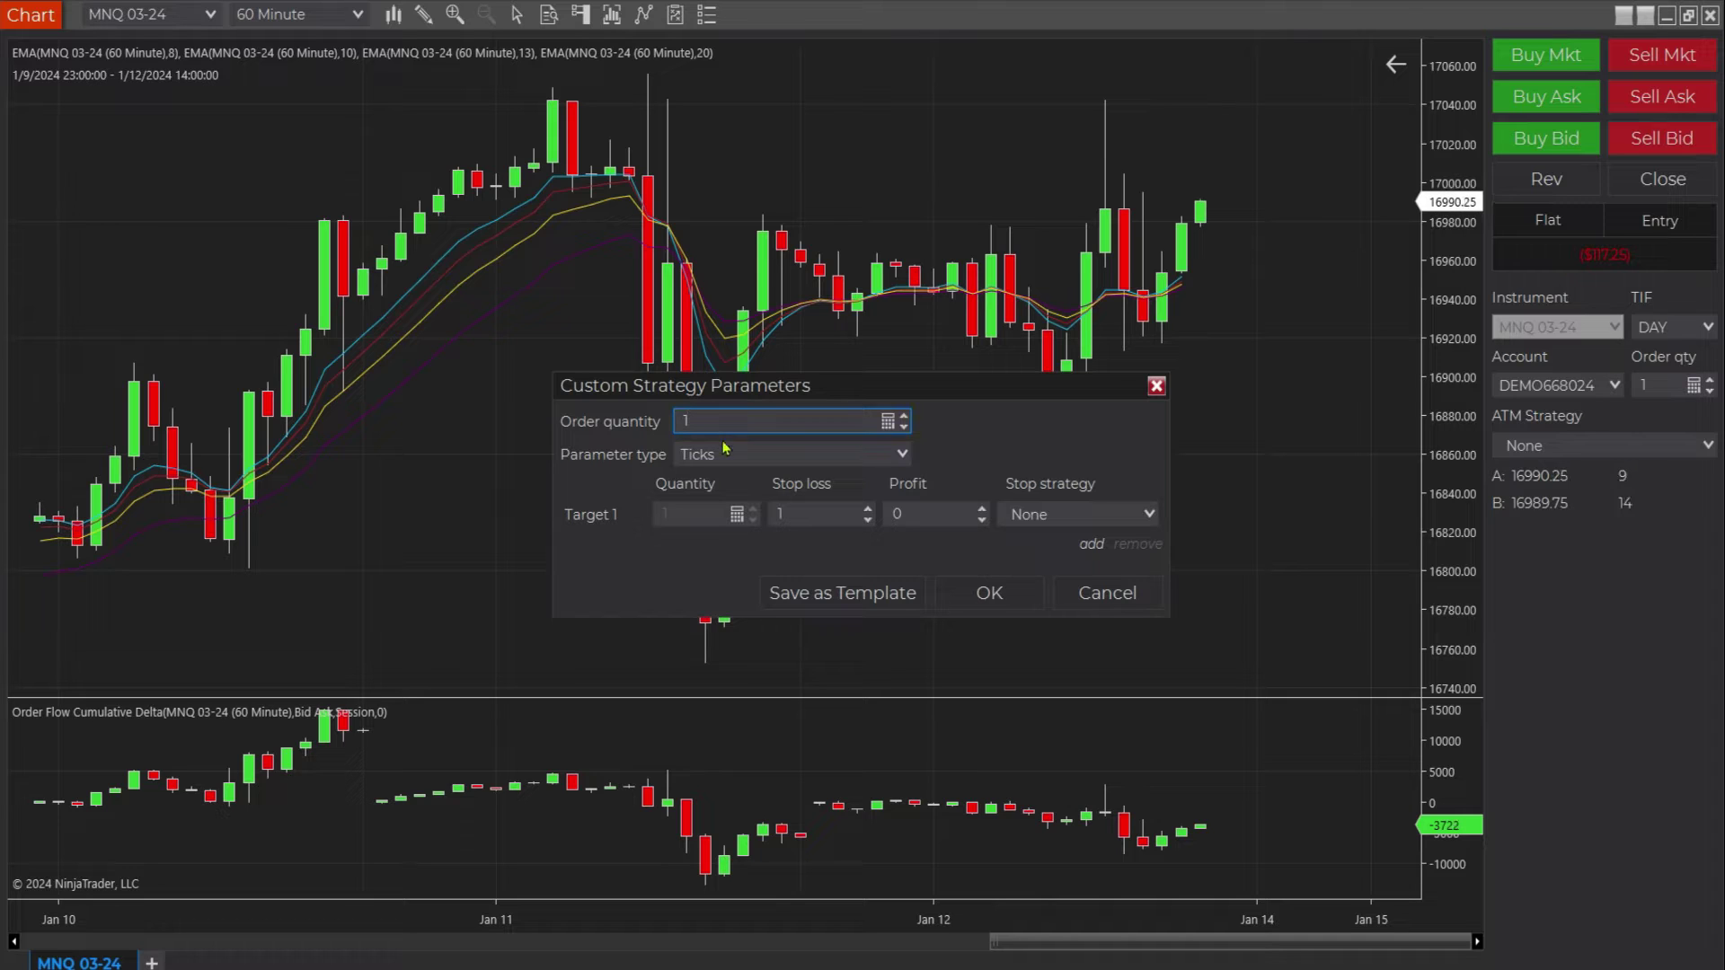
left_click(777, 455)
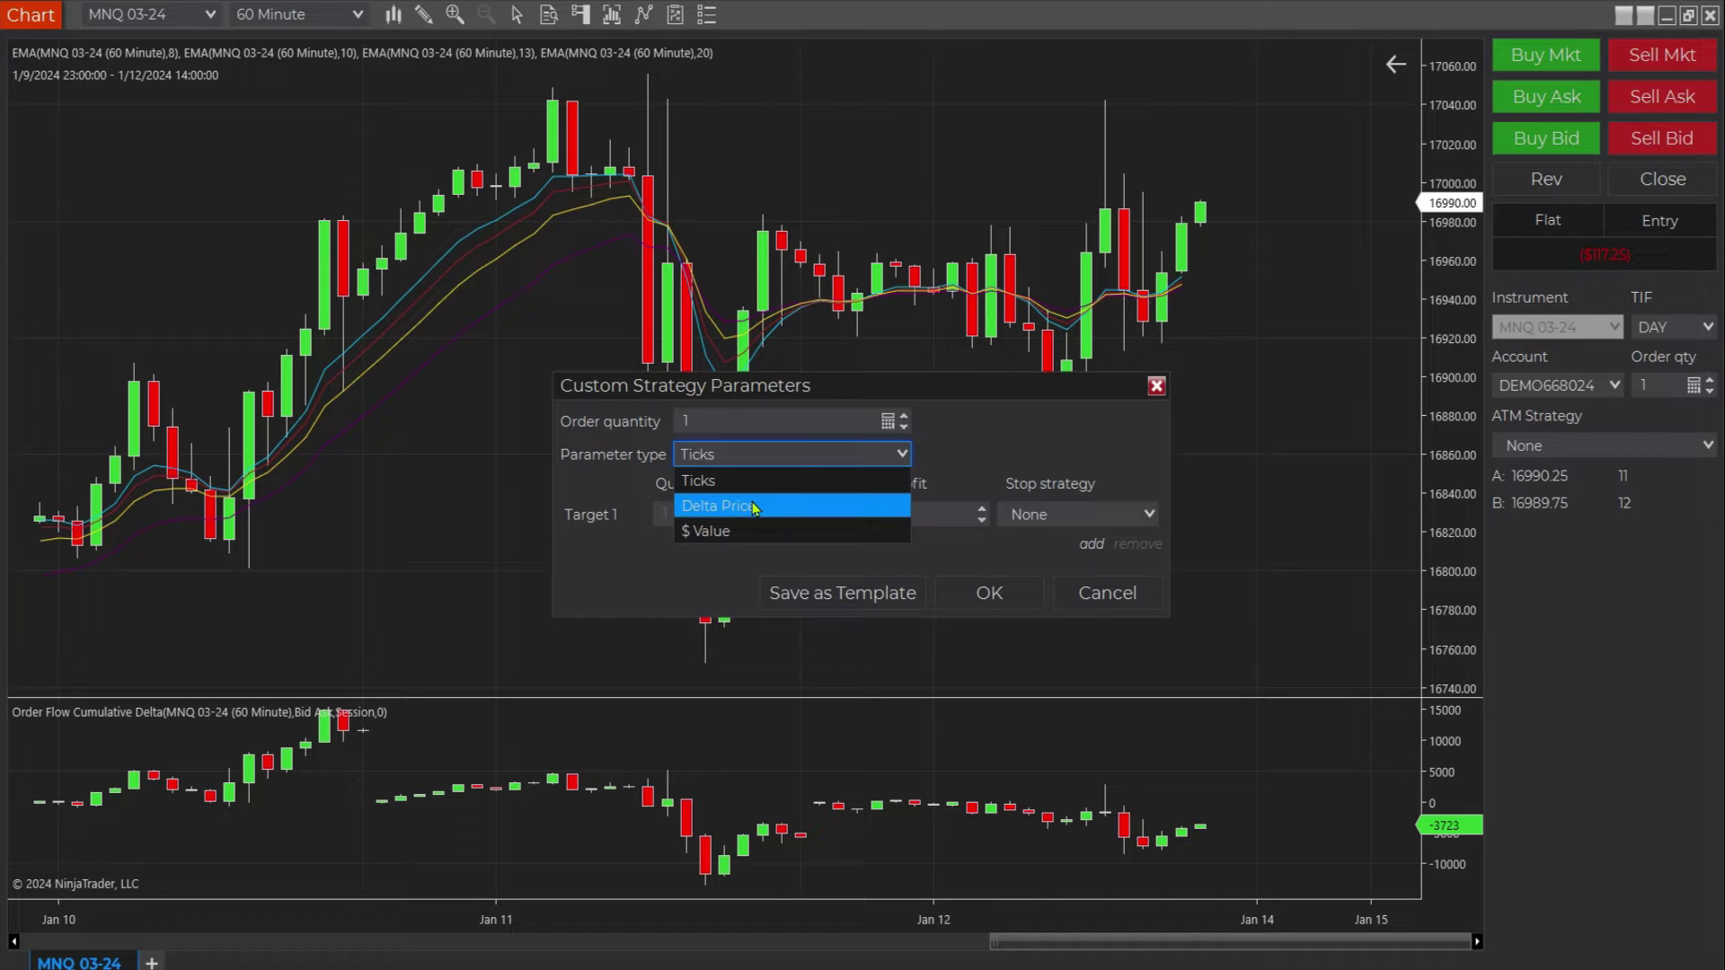
left_click(746, 472)
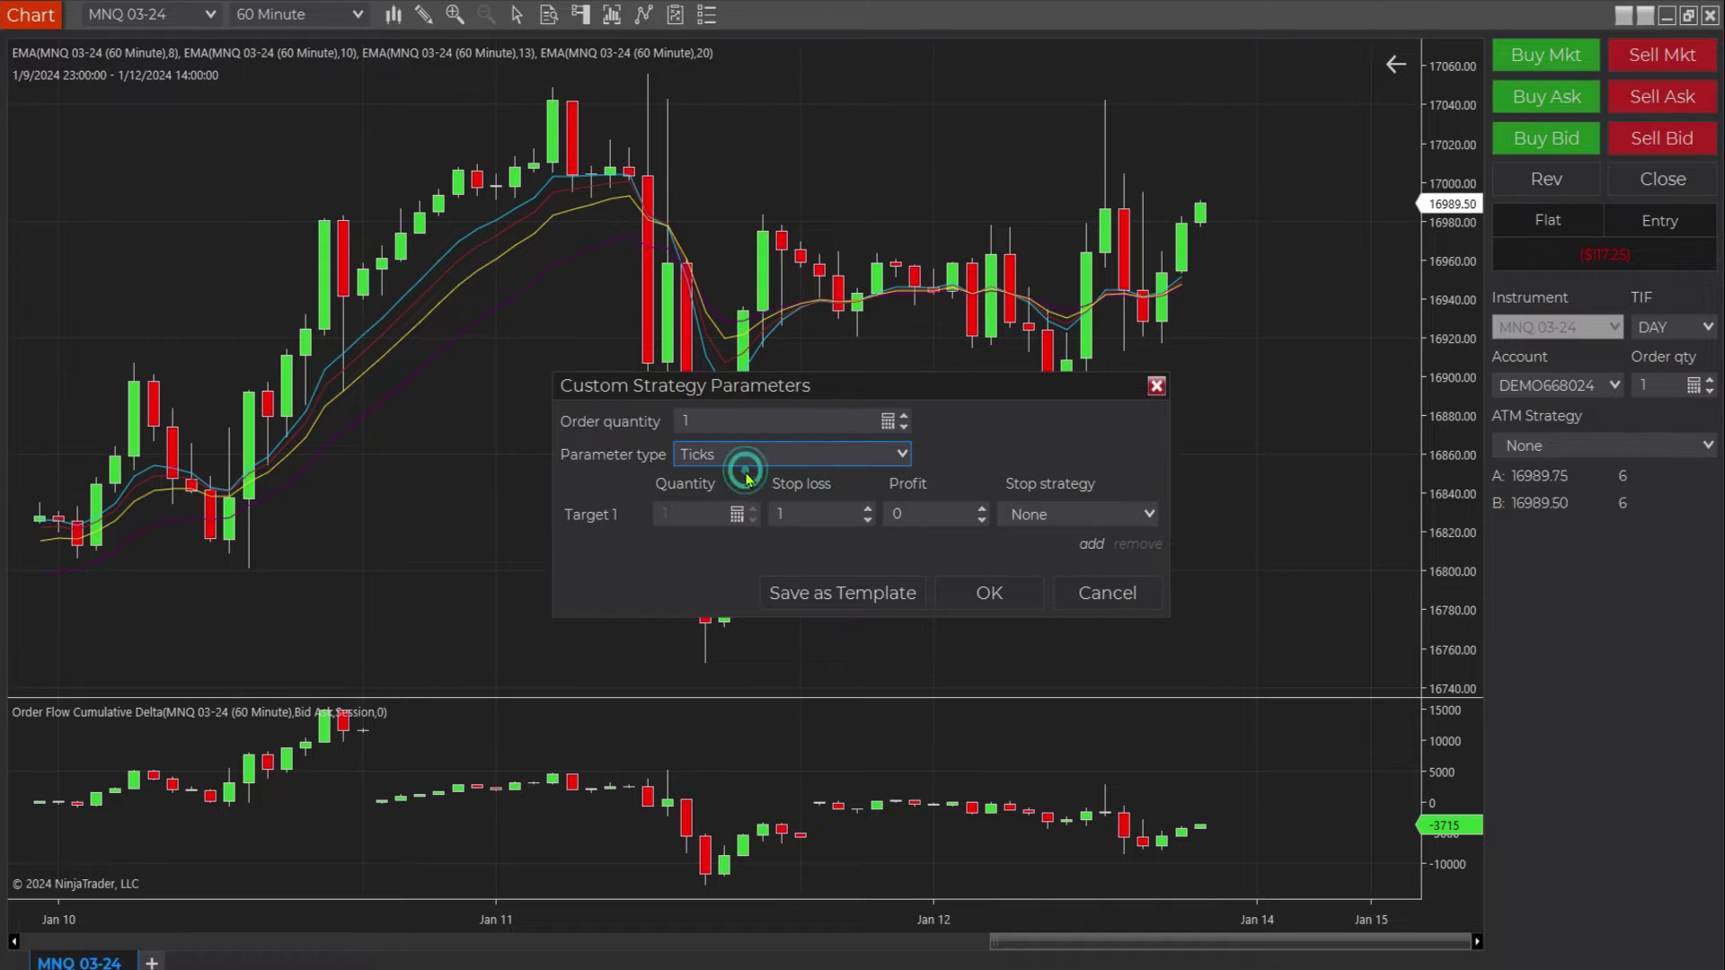
left_click(804, 517)
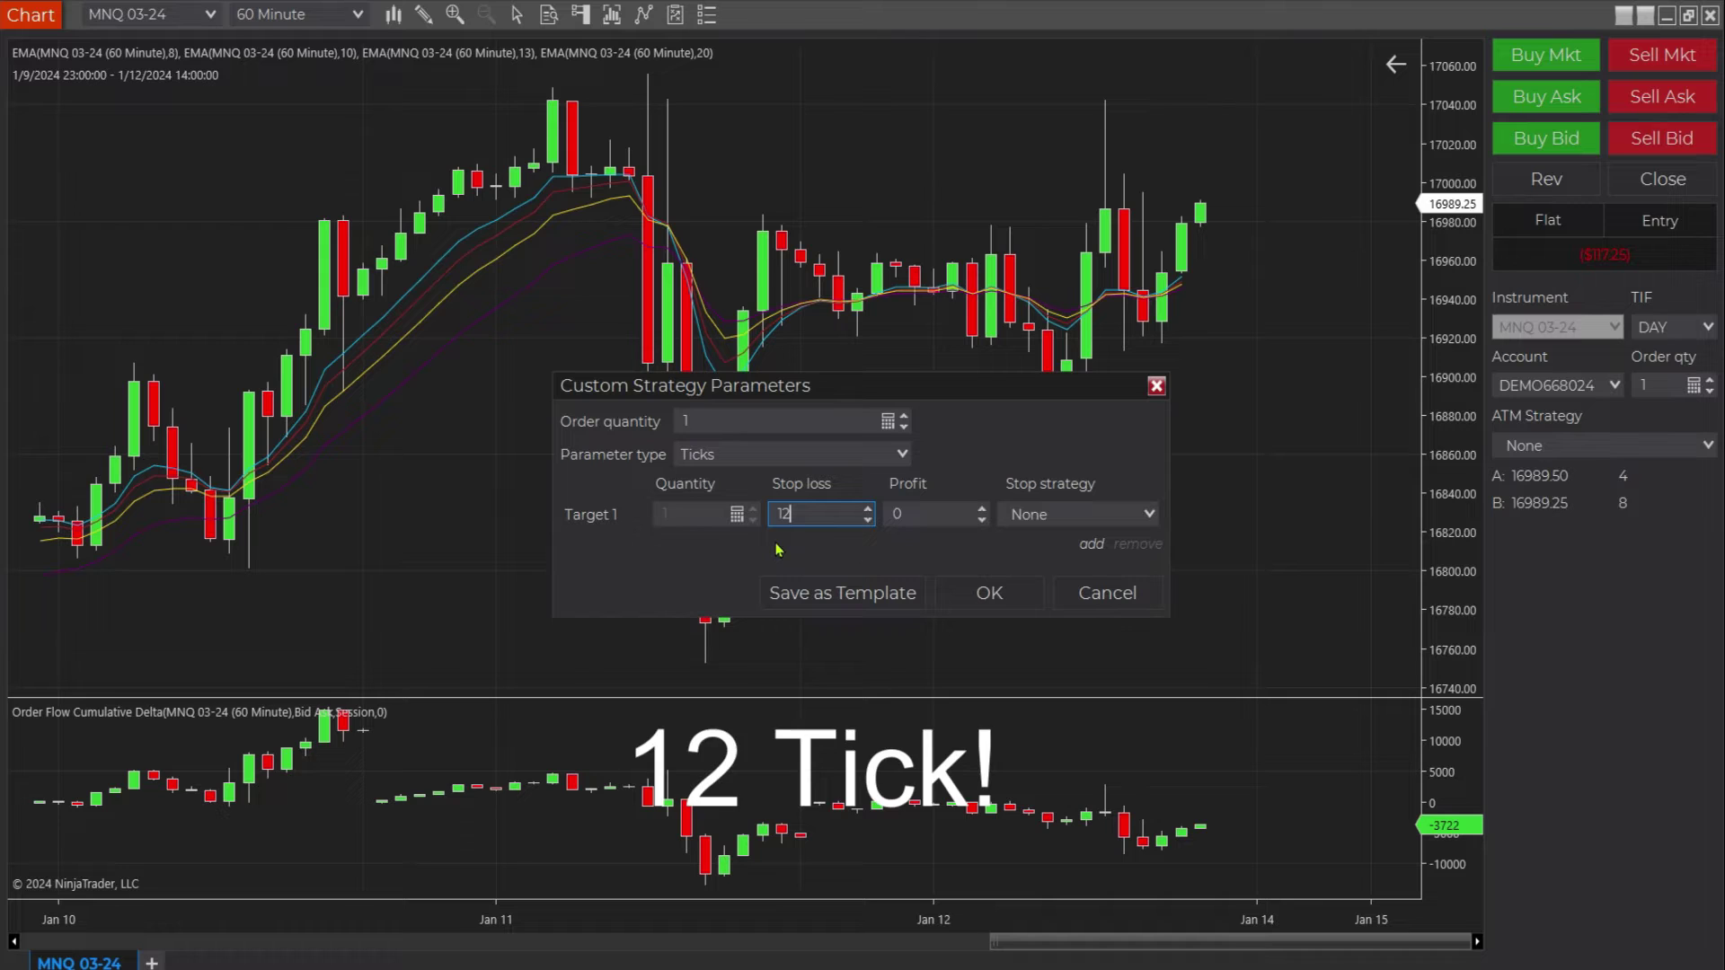
left_click(916, 511)
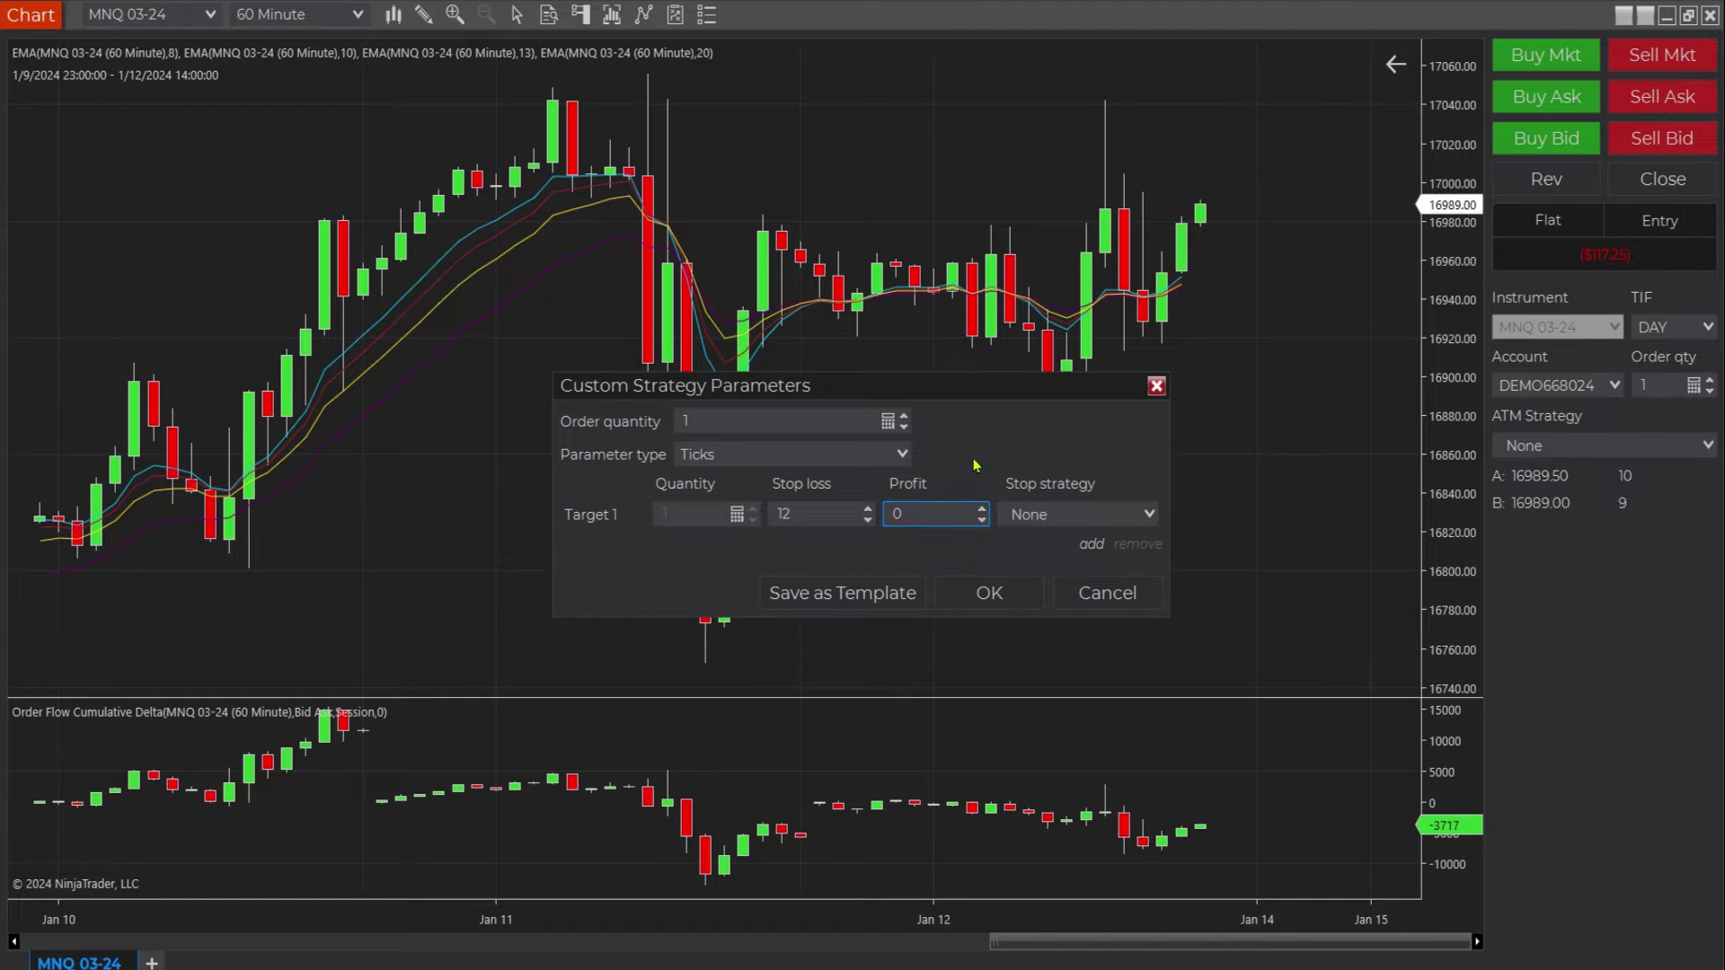
left_click(993, 593)
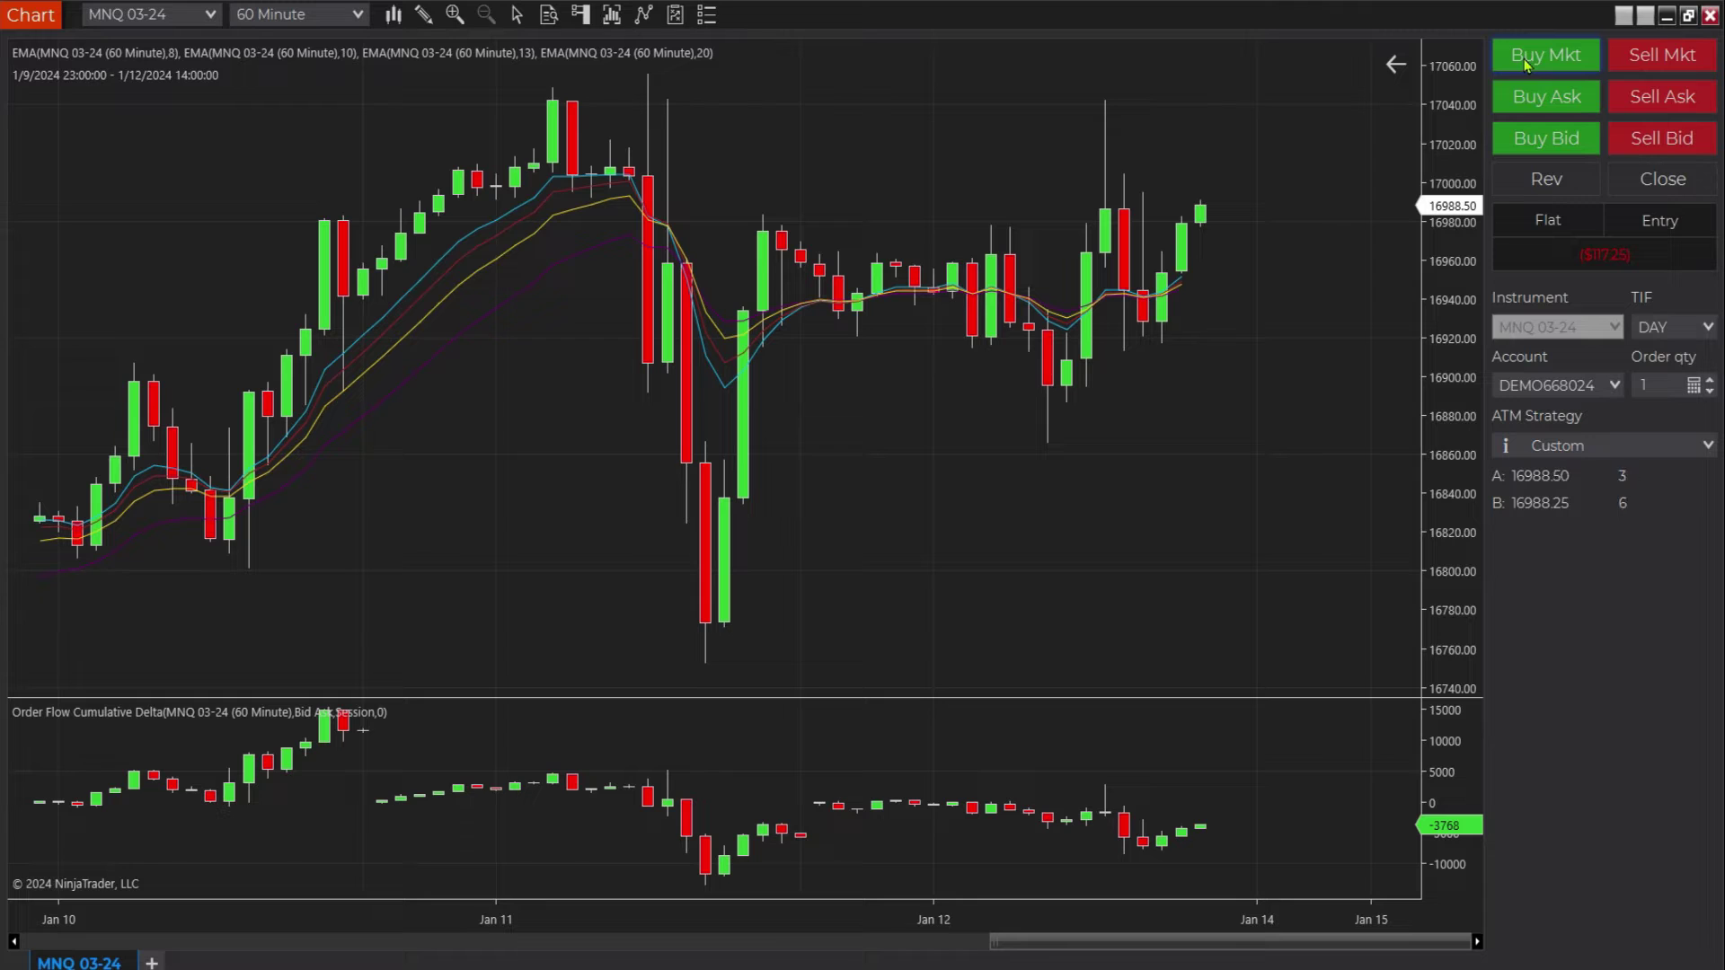
Step: Sell one MNQ 03-24 contract at market with the custom ATM strategy
left_click(1663, 56)
left_click(805, 544)
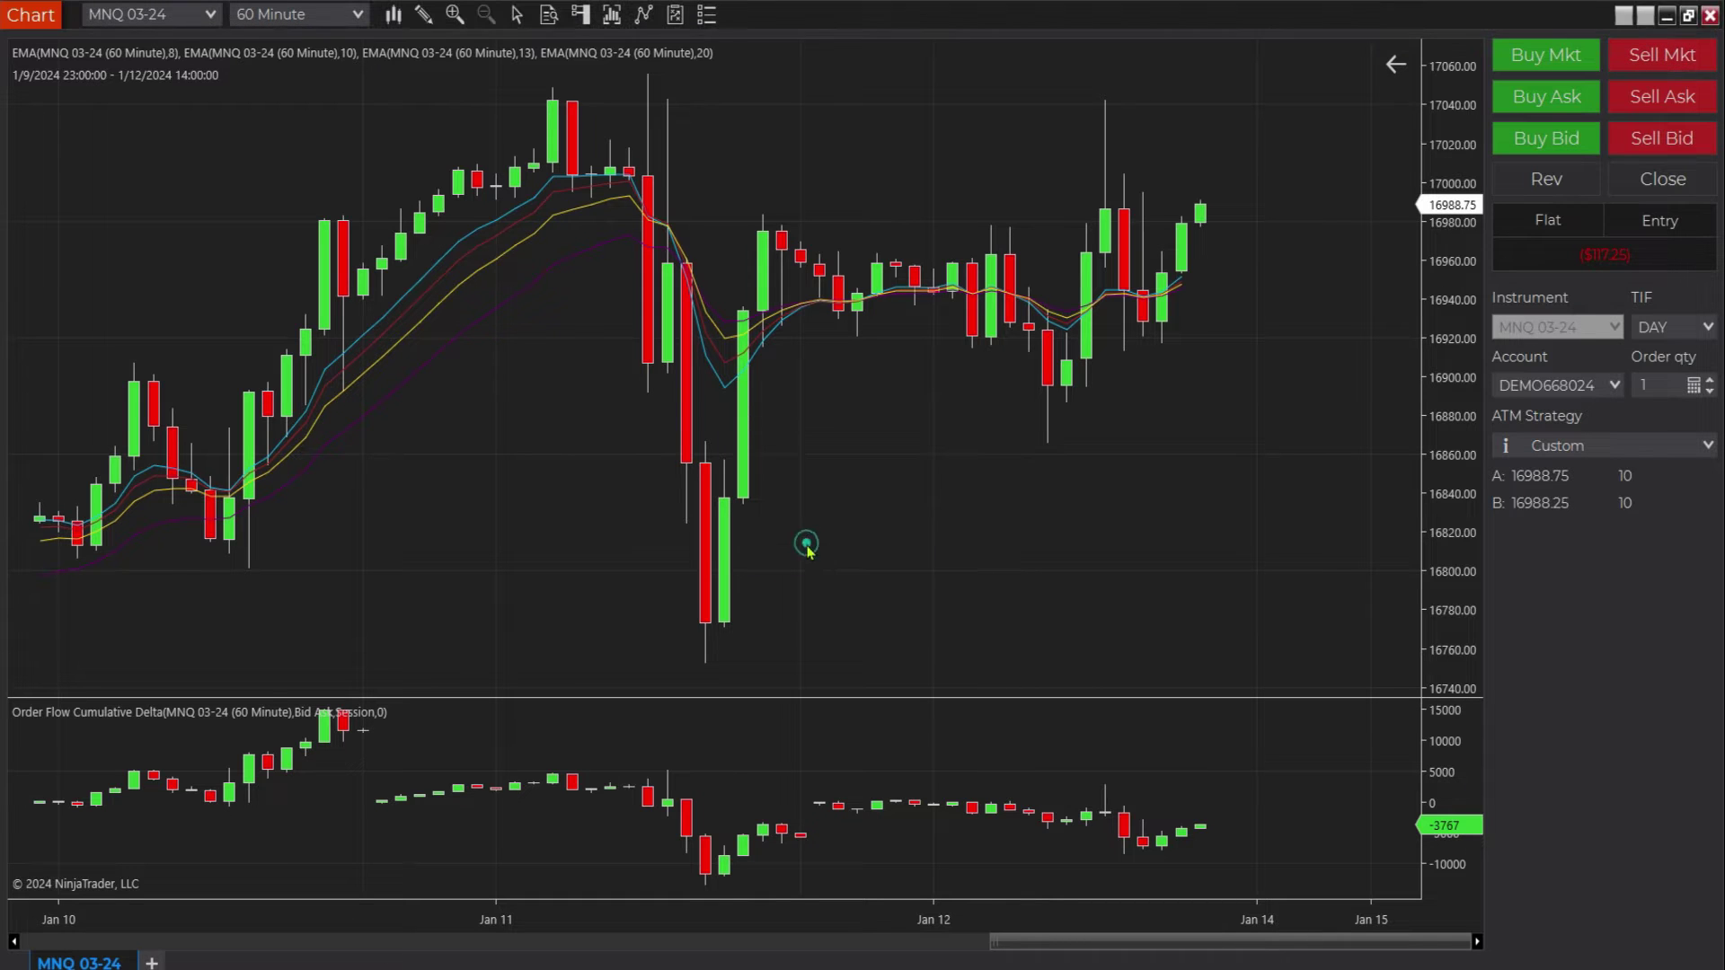
Step: Move the short position's buy stop order on the chart down to 16988.75
mouse_move(1444, 564)
left_mouse_down()
mouse_move(1439, 485)
mouse_move(1388, 432)
left_mouse_up()
left_click_drag(1296, 402, 1302, 454)
left_click_drag(1452, 466, 1416, 254)
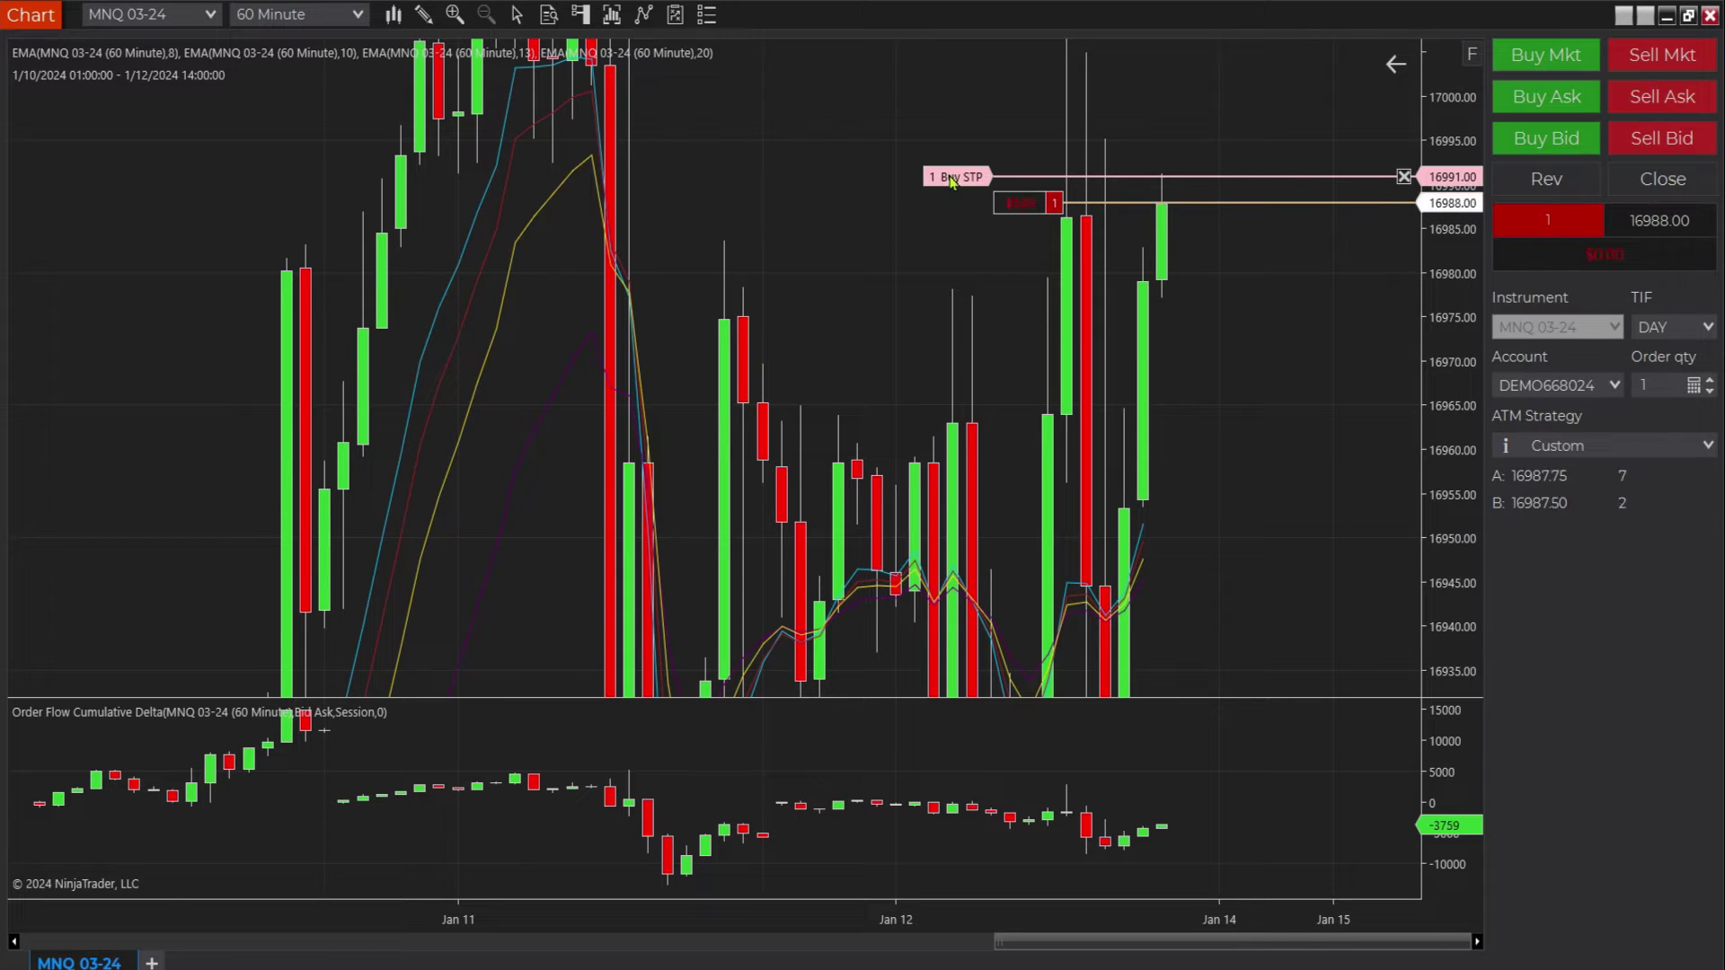
left_click(951, 181)
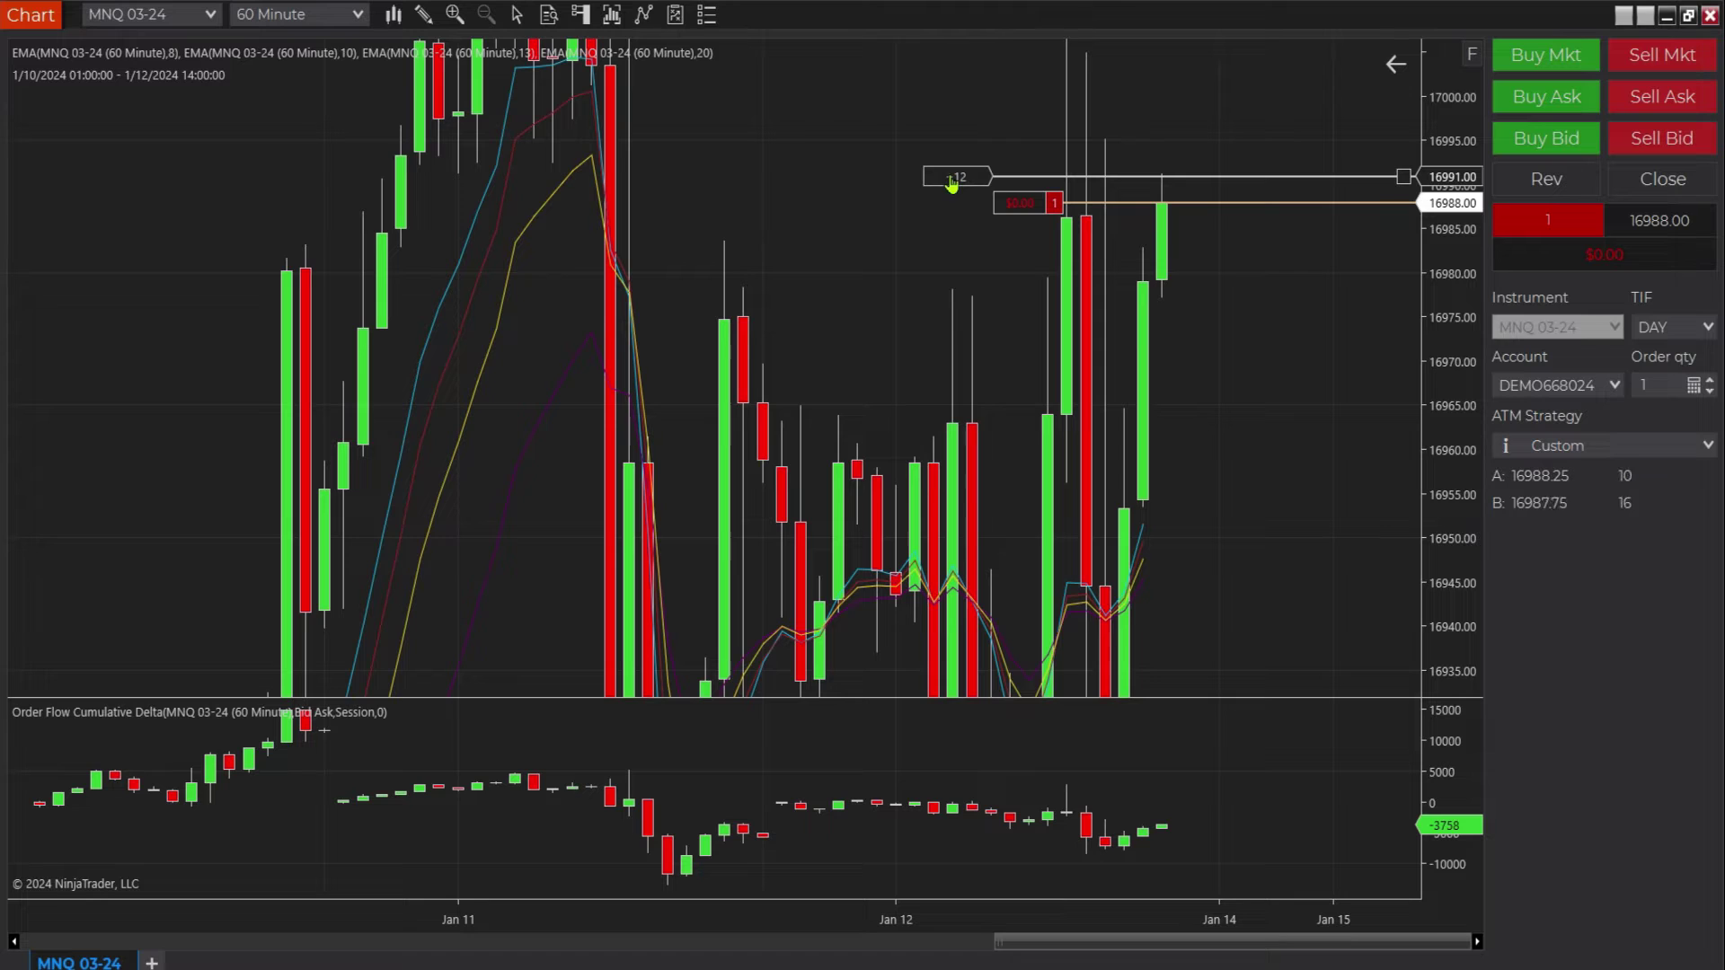
left_click(952, 202)
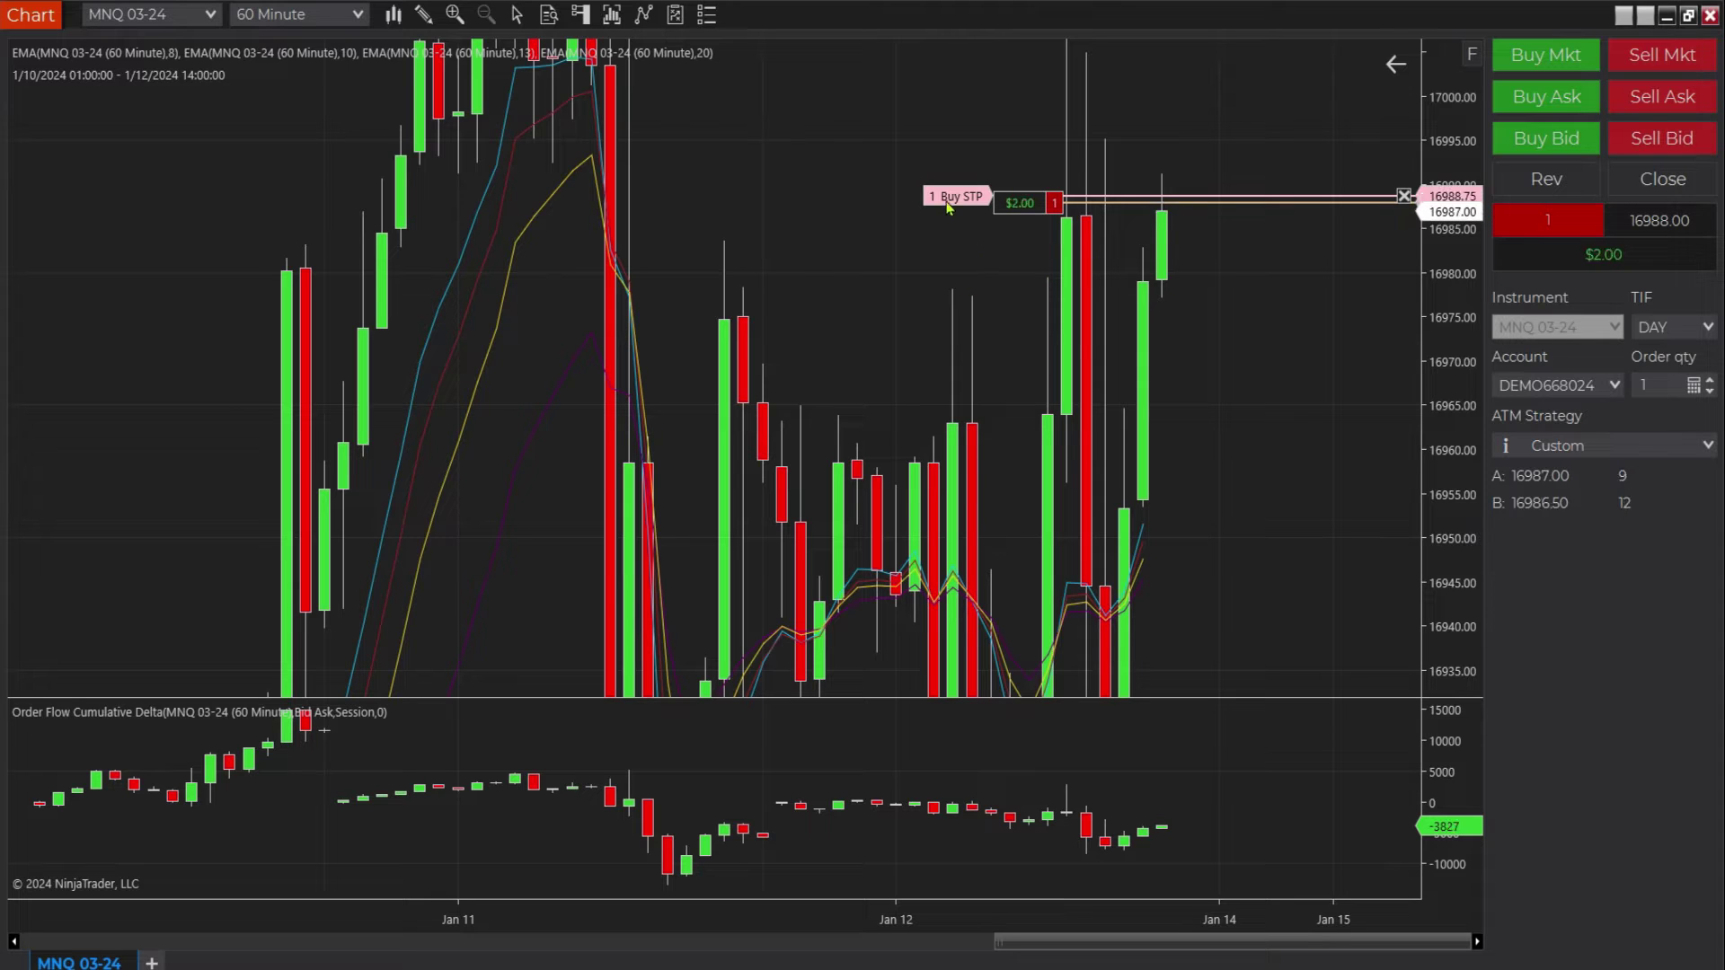
Step: Try to move the buy stop order again and dismiss the order error
left_click(953, 199)
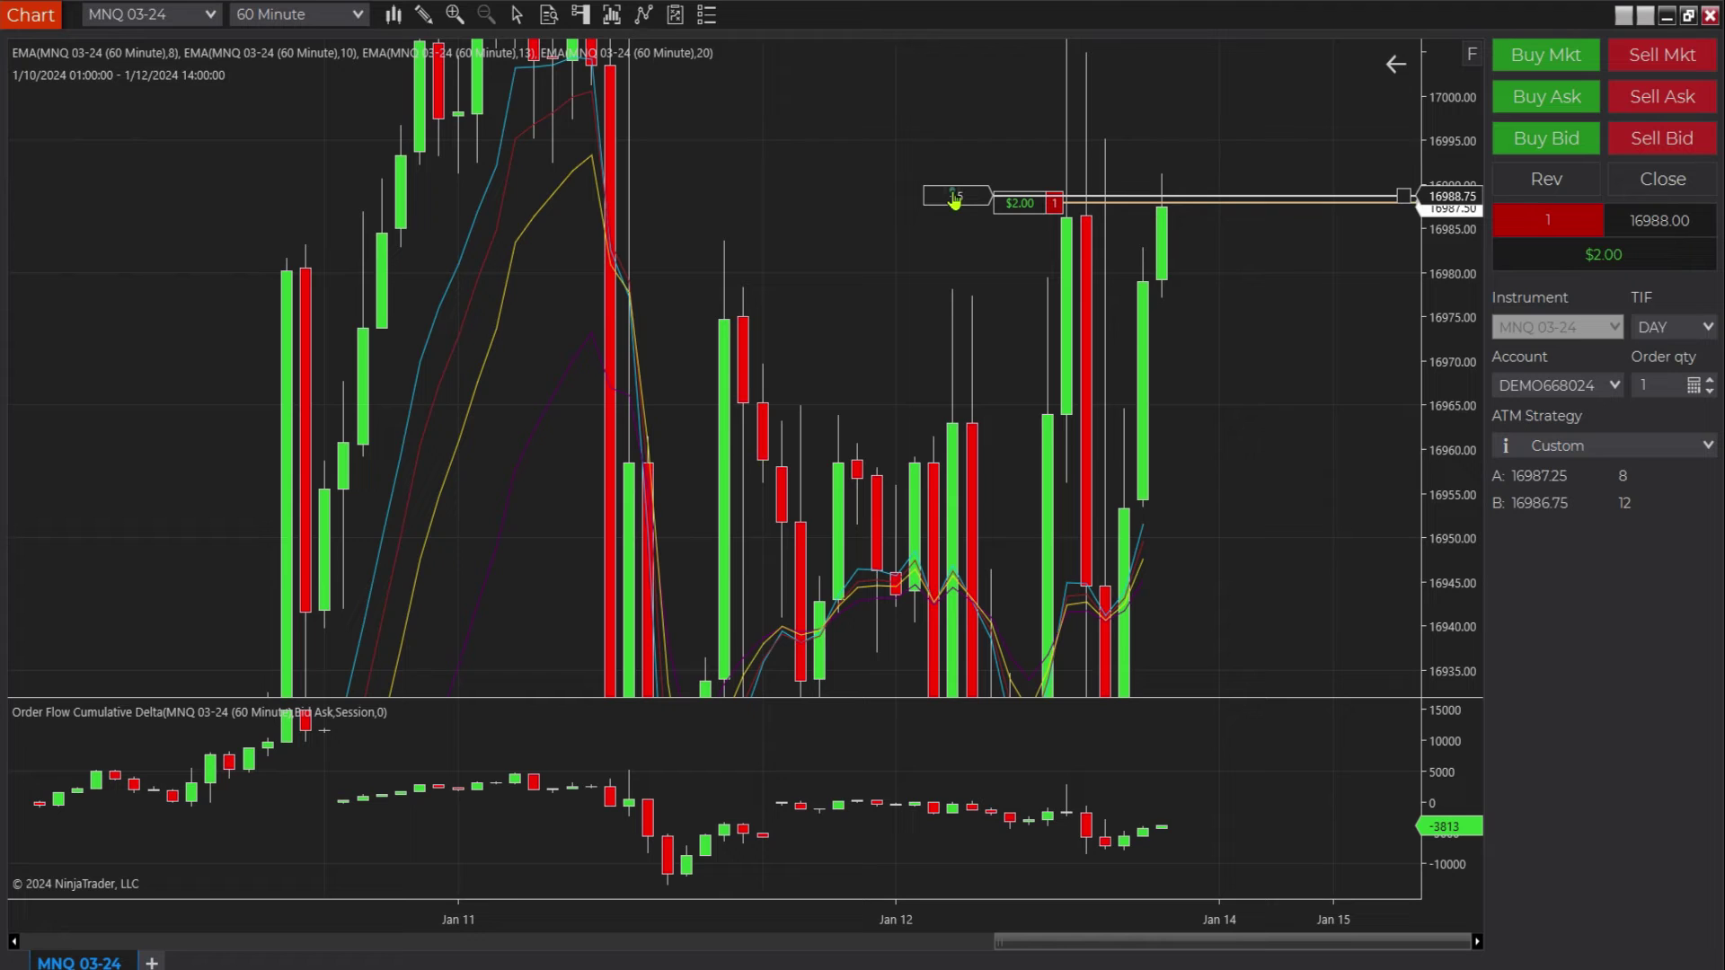
left_click(954, 205)
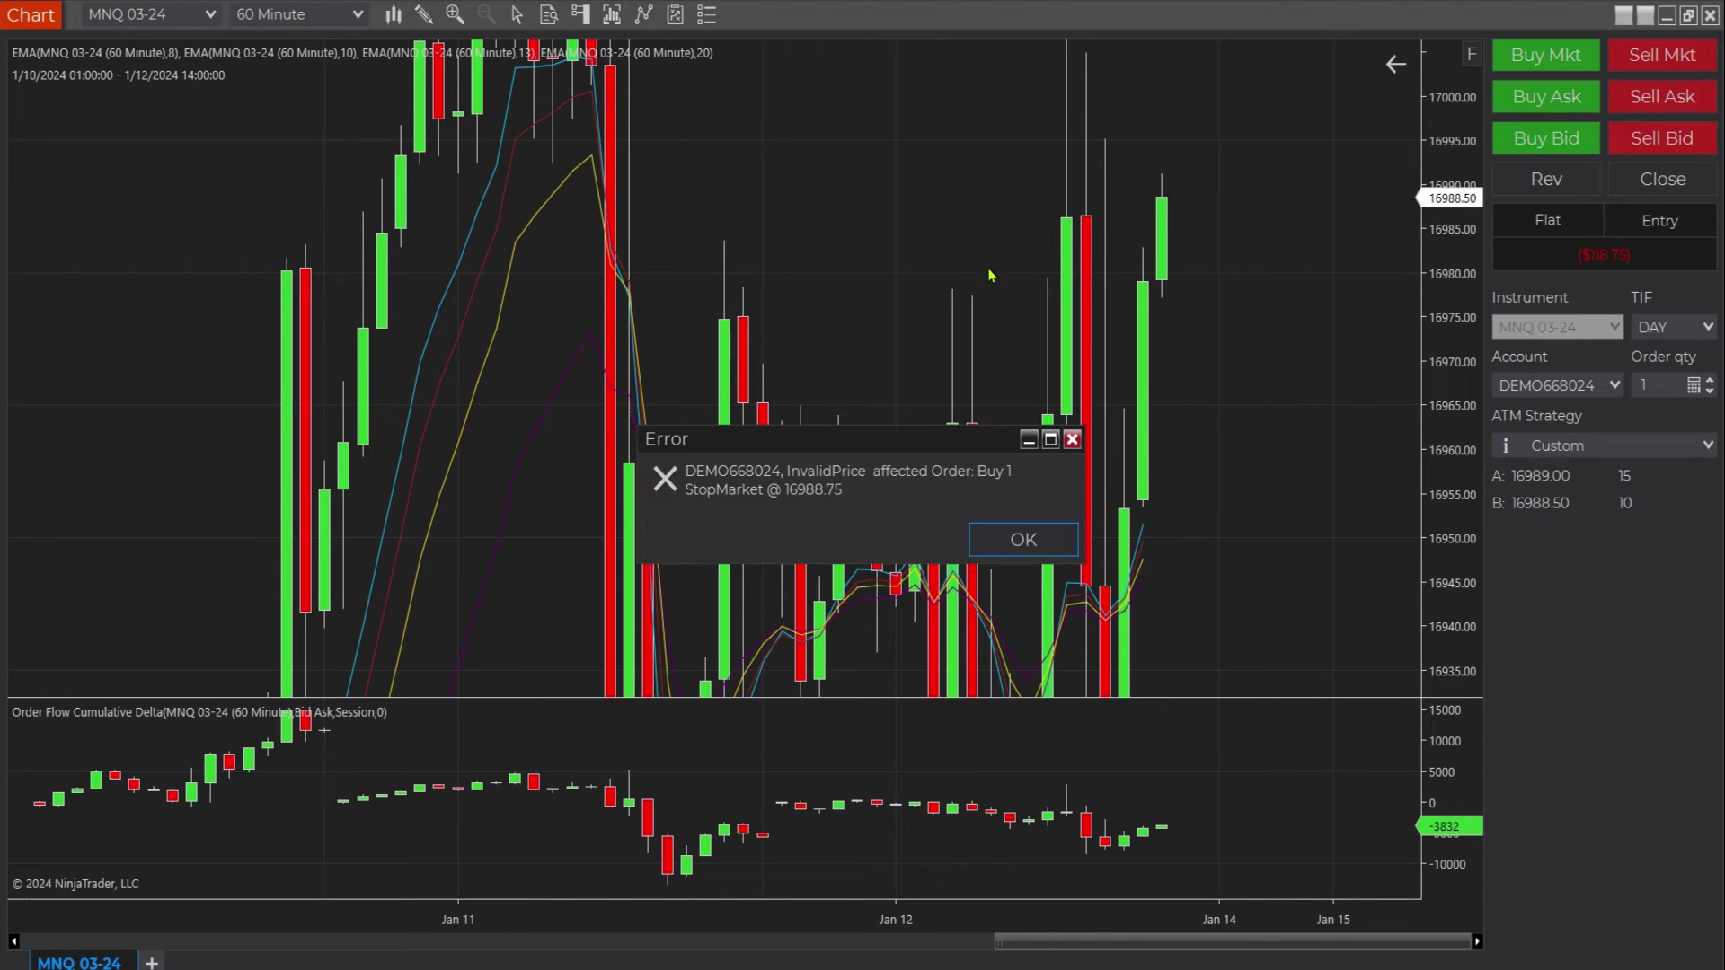
left_click(1018, 539)
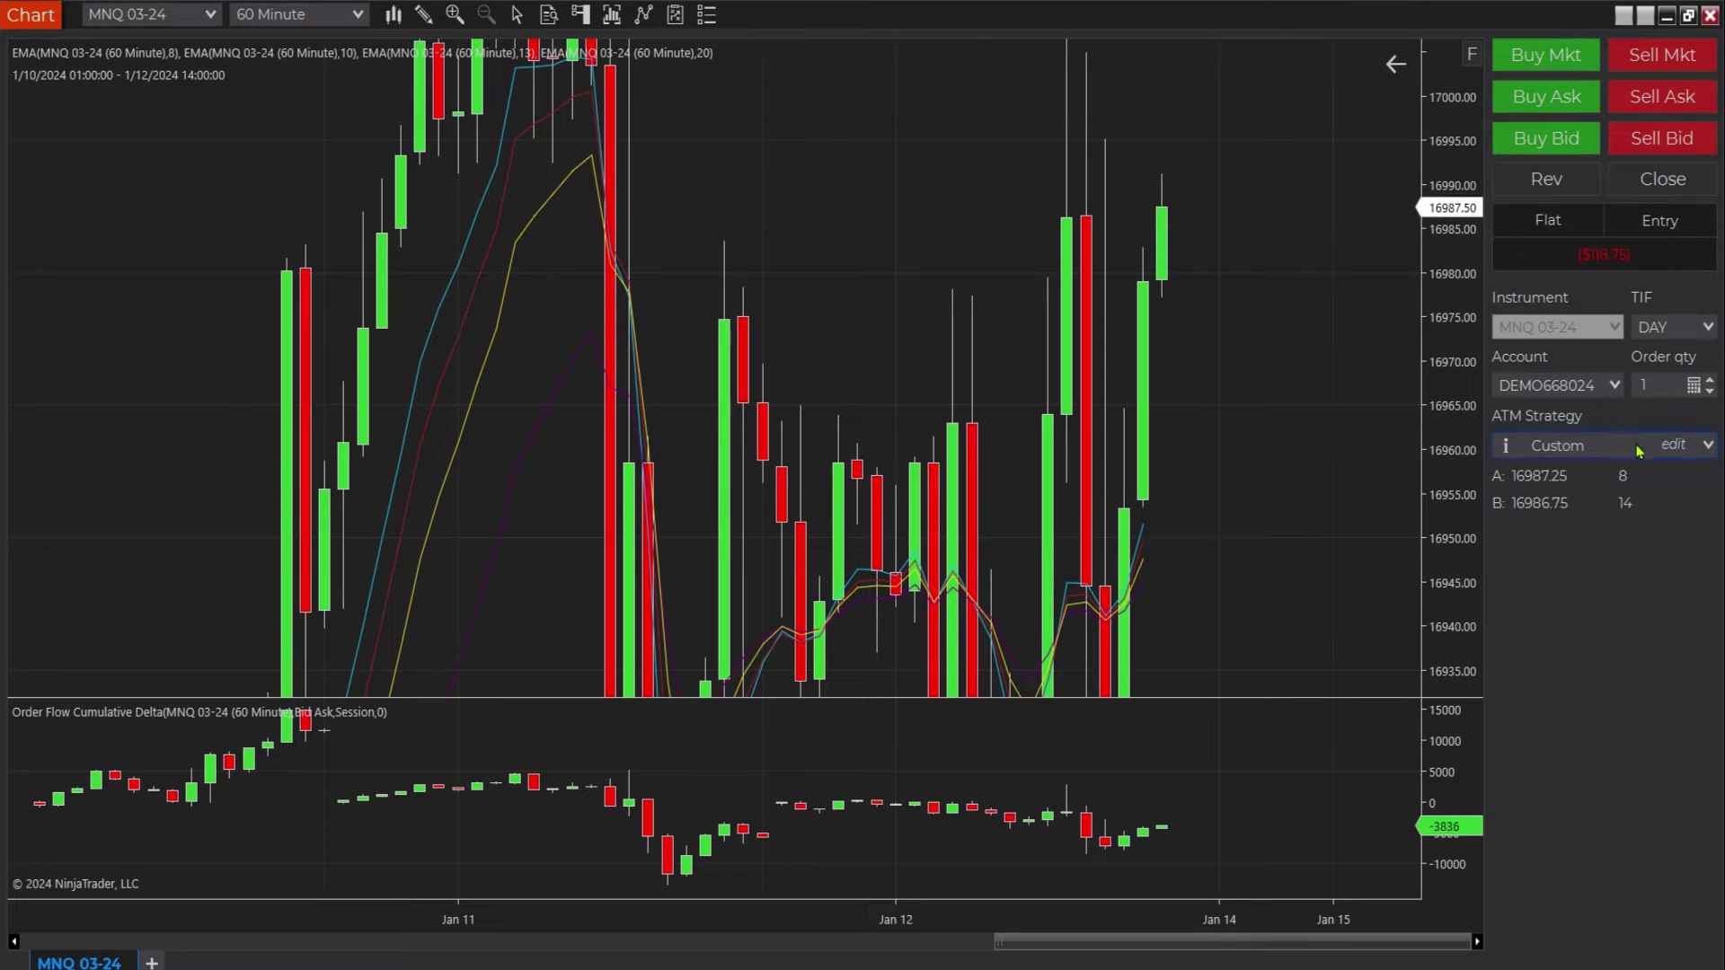
Step: Save the custom ATM strategy's parameters as a template named Simple Stop Loss and apply it
left_click(1673, 446)
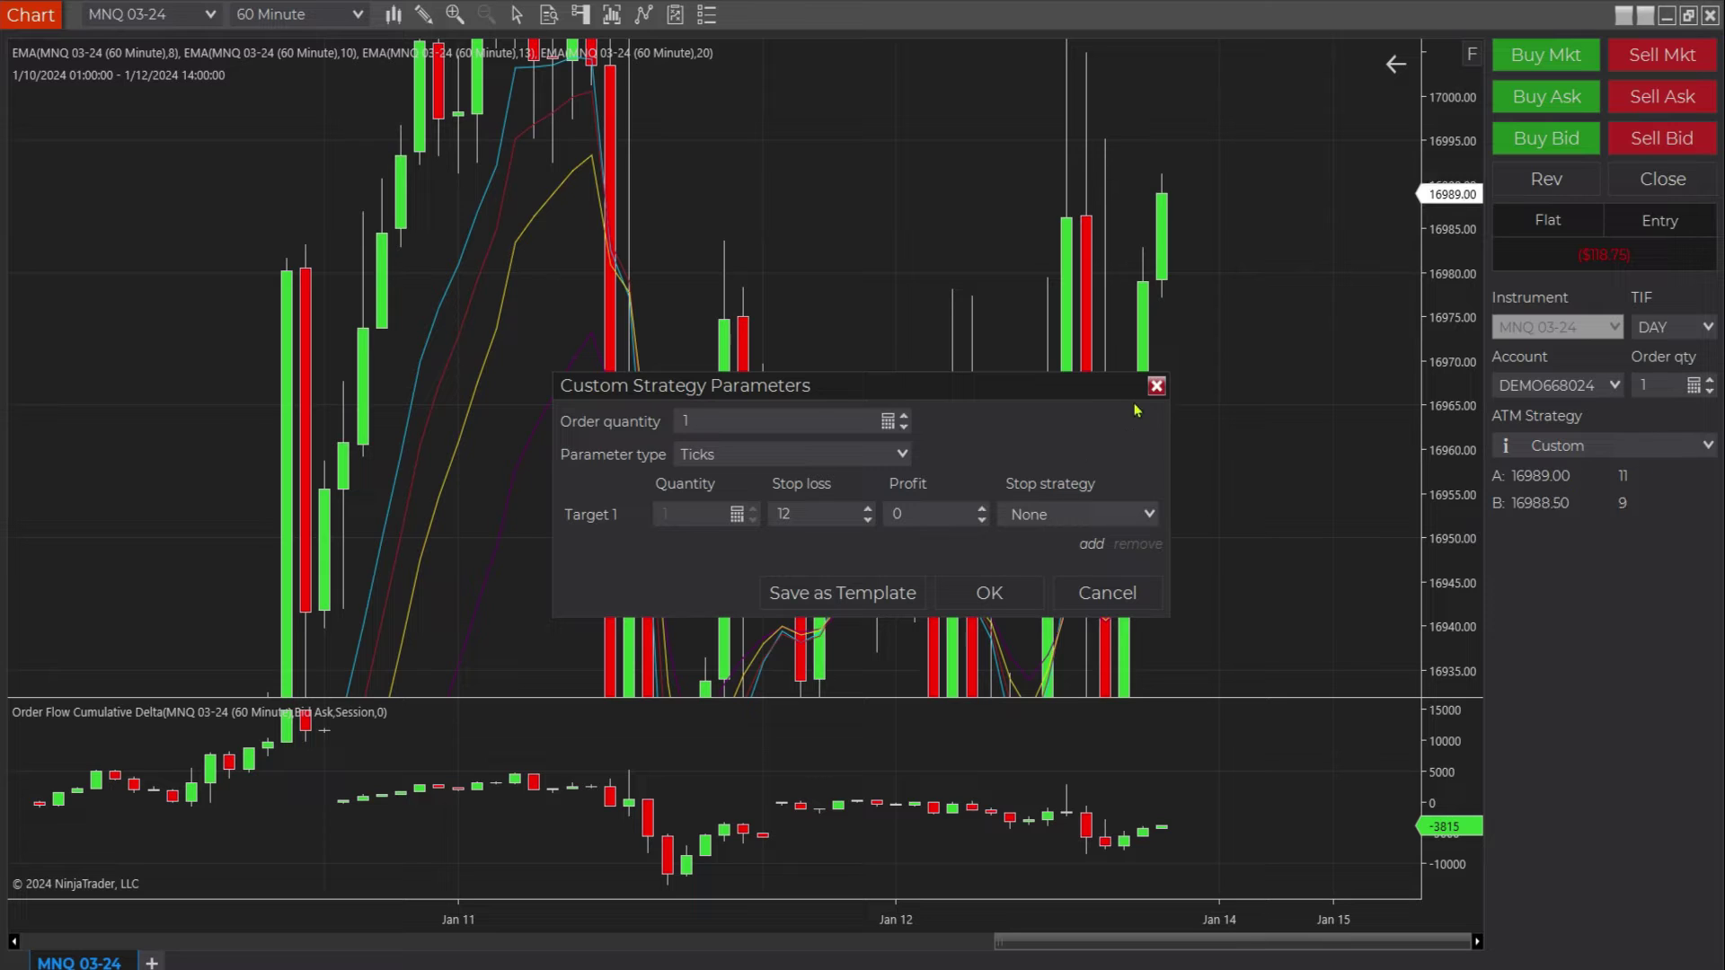
left_click(827, 596)
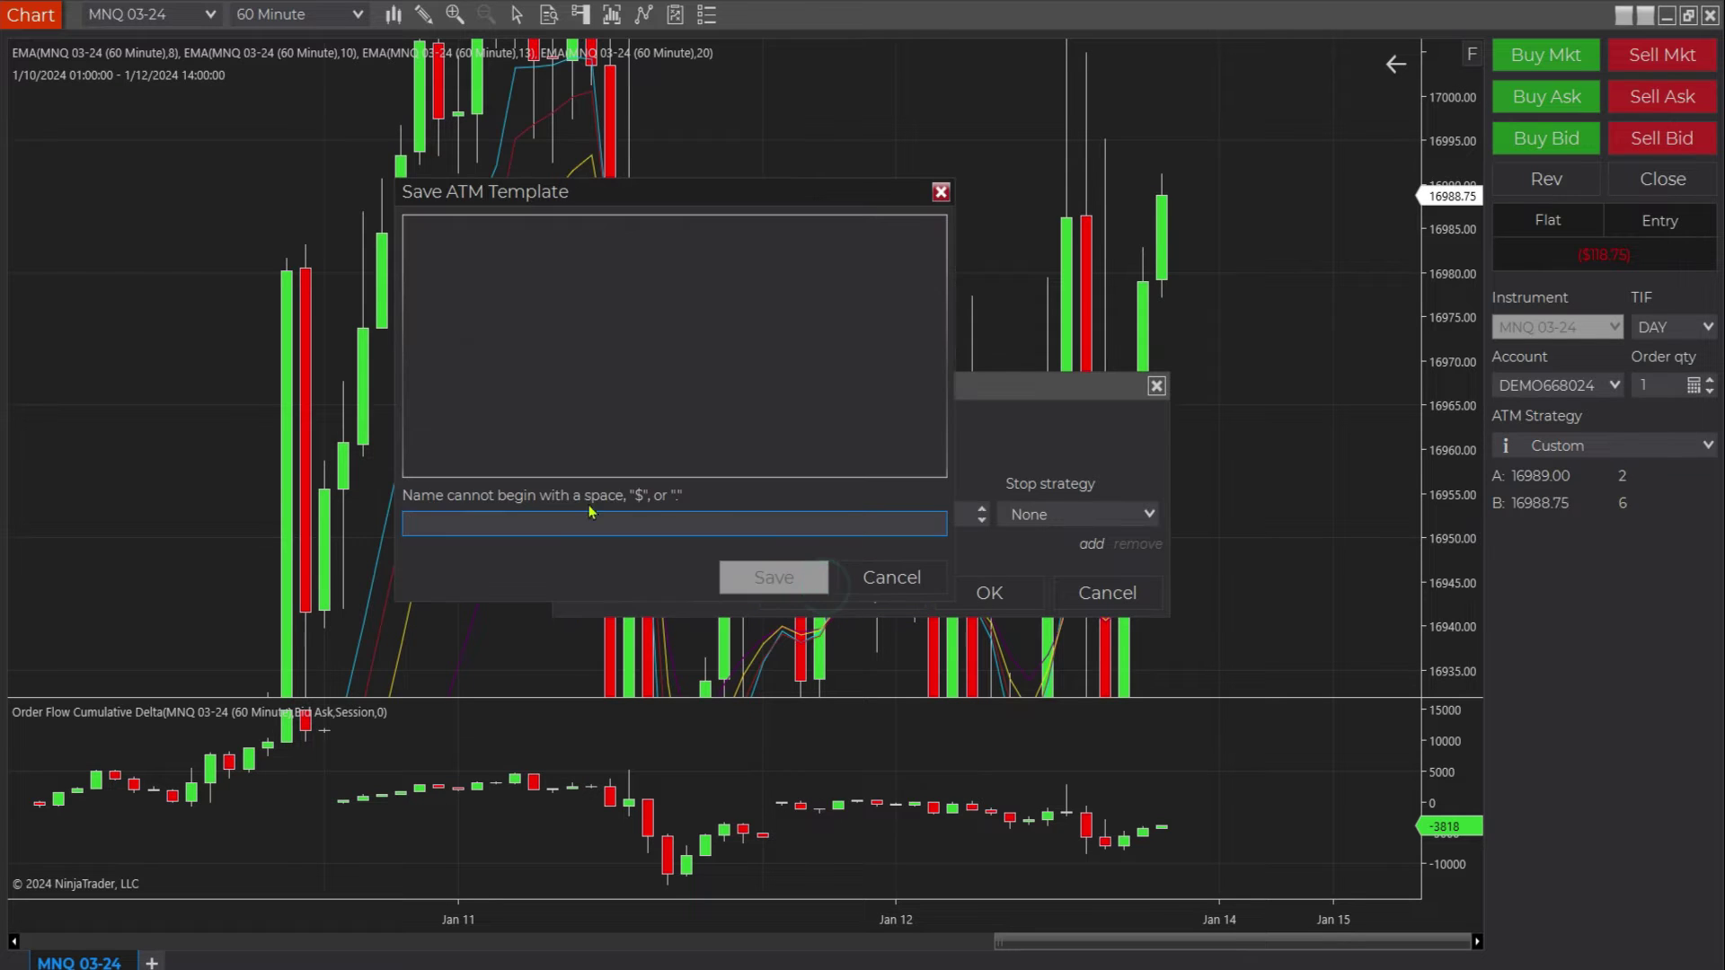
type("Simp")
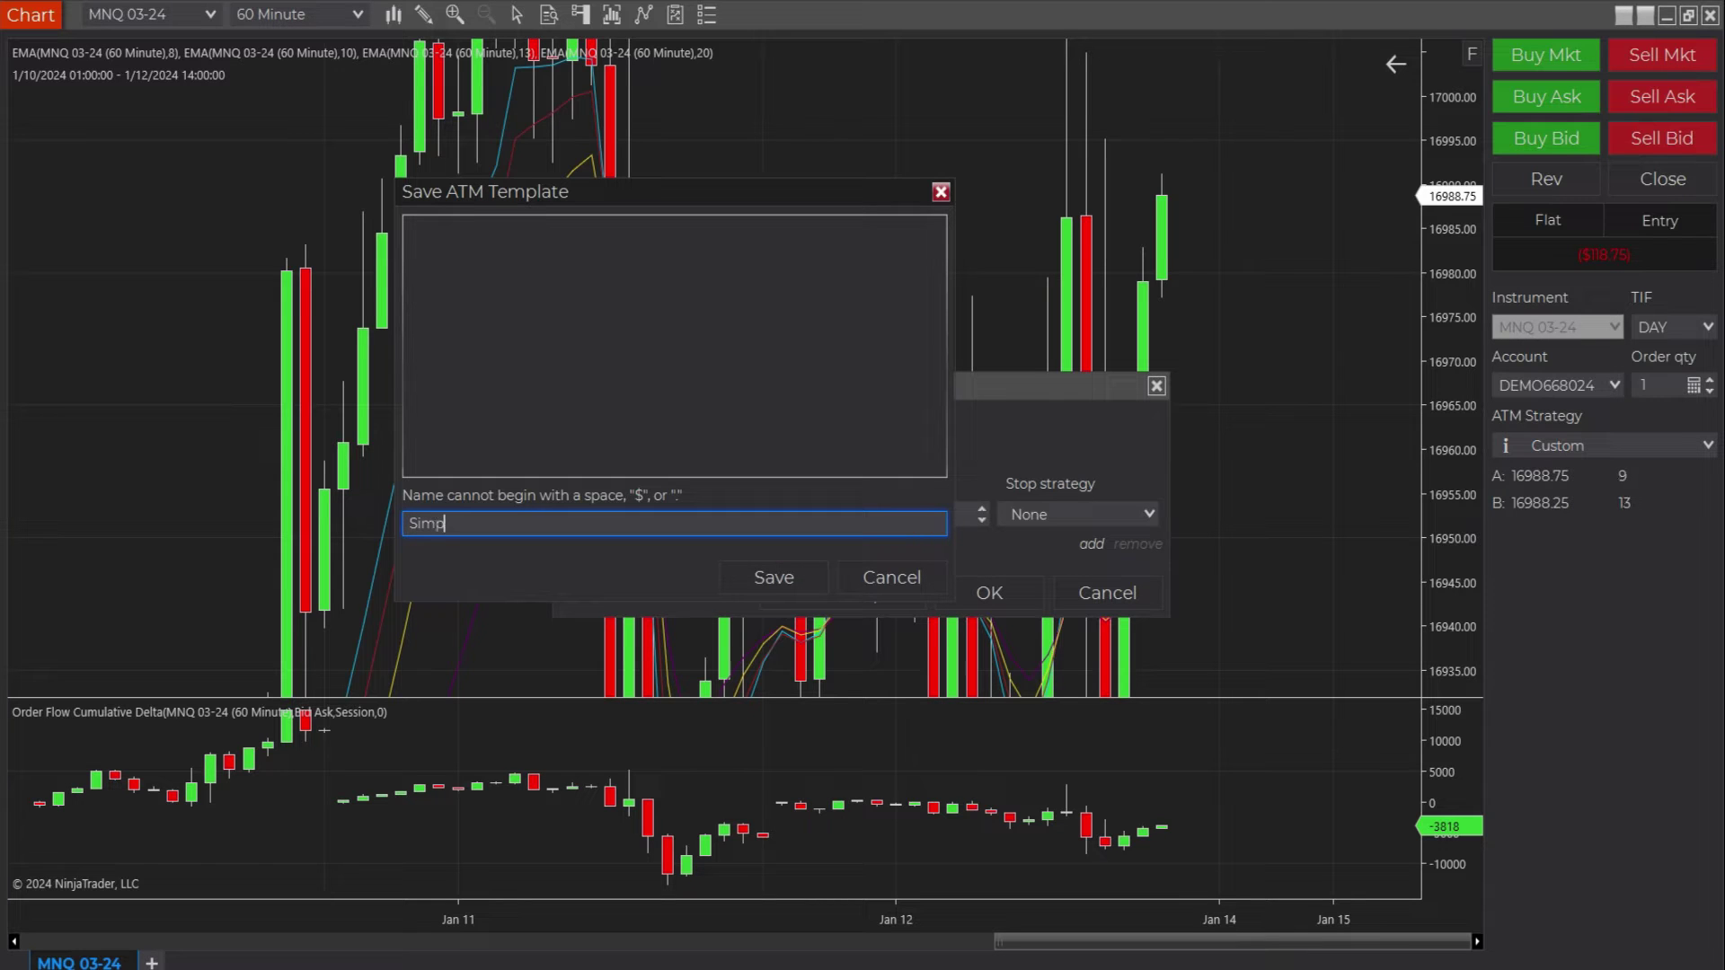
type("le Sto")
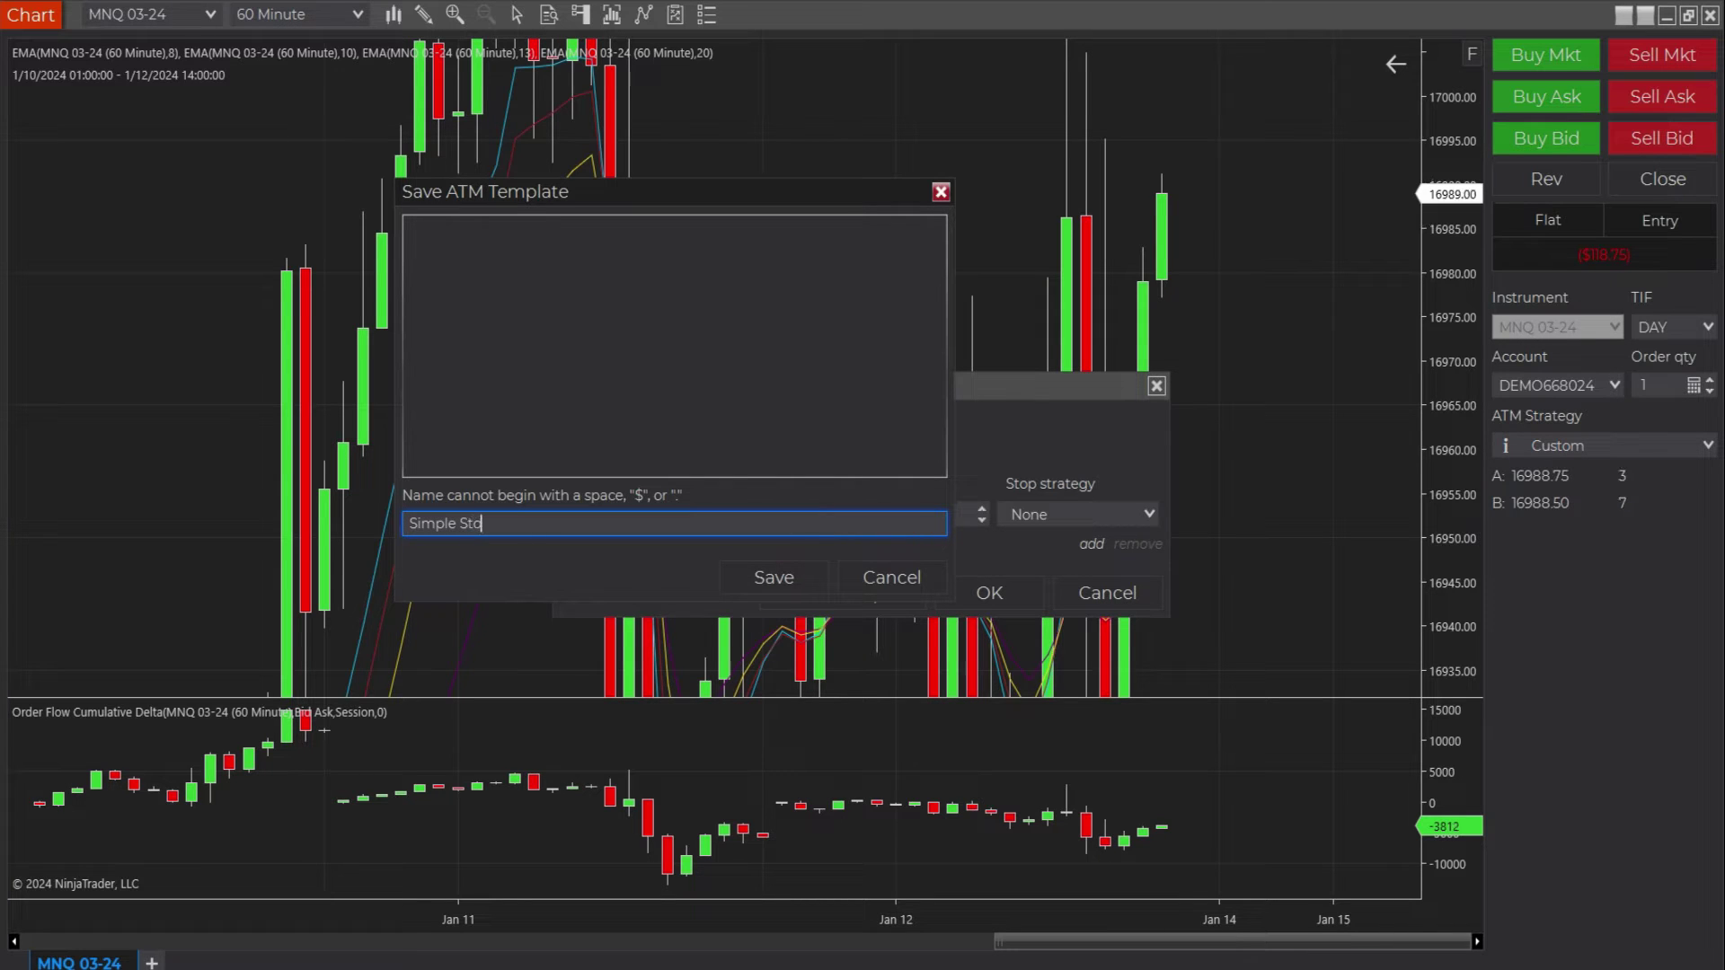
type("p Loss")
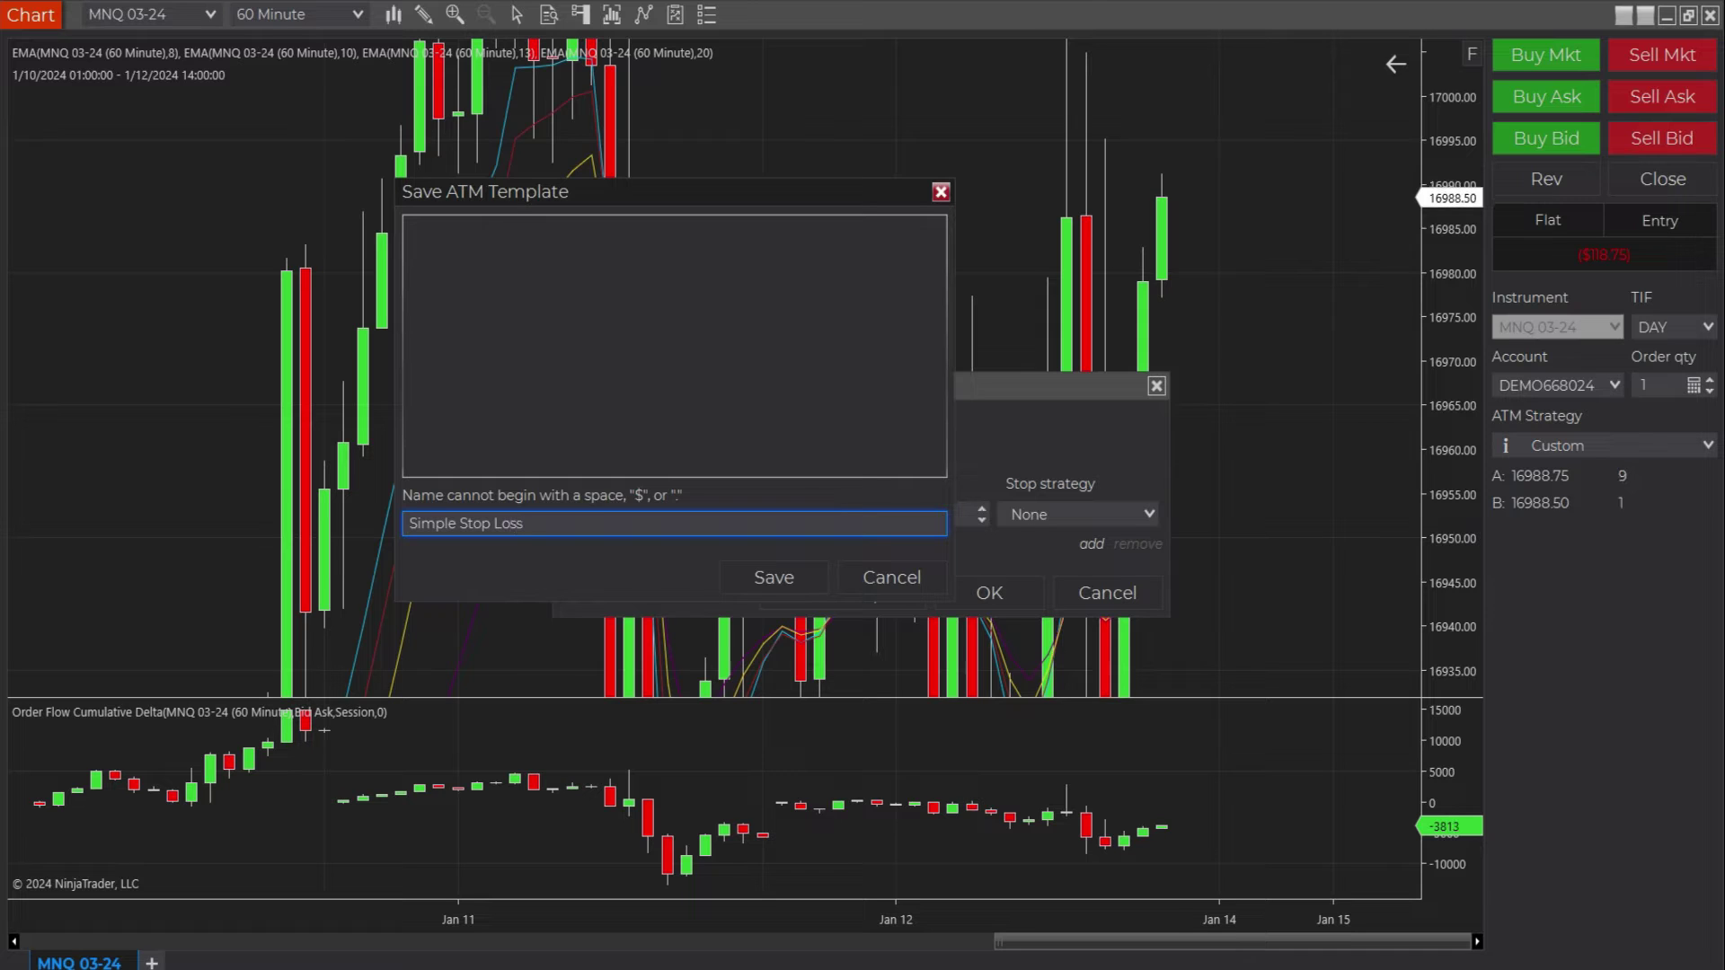
left_click(782, 579)
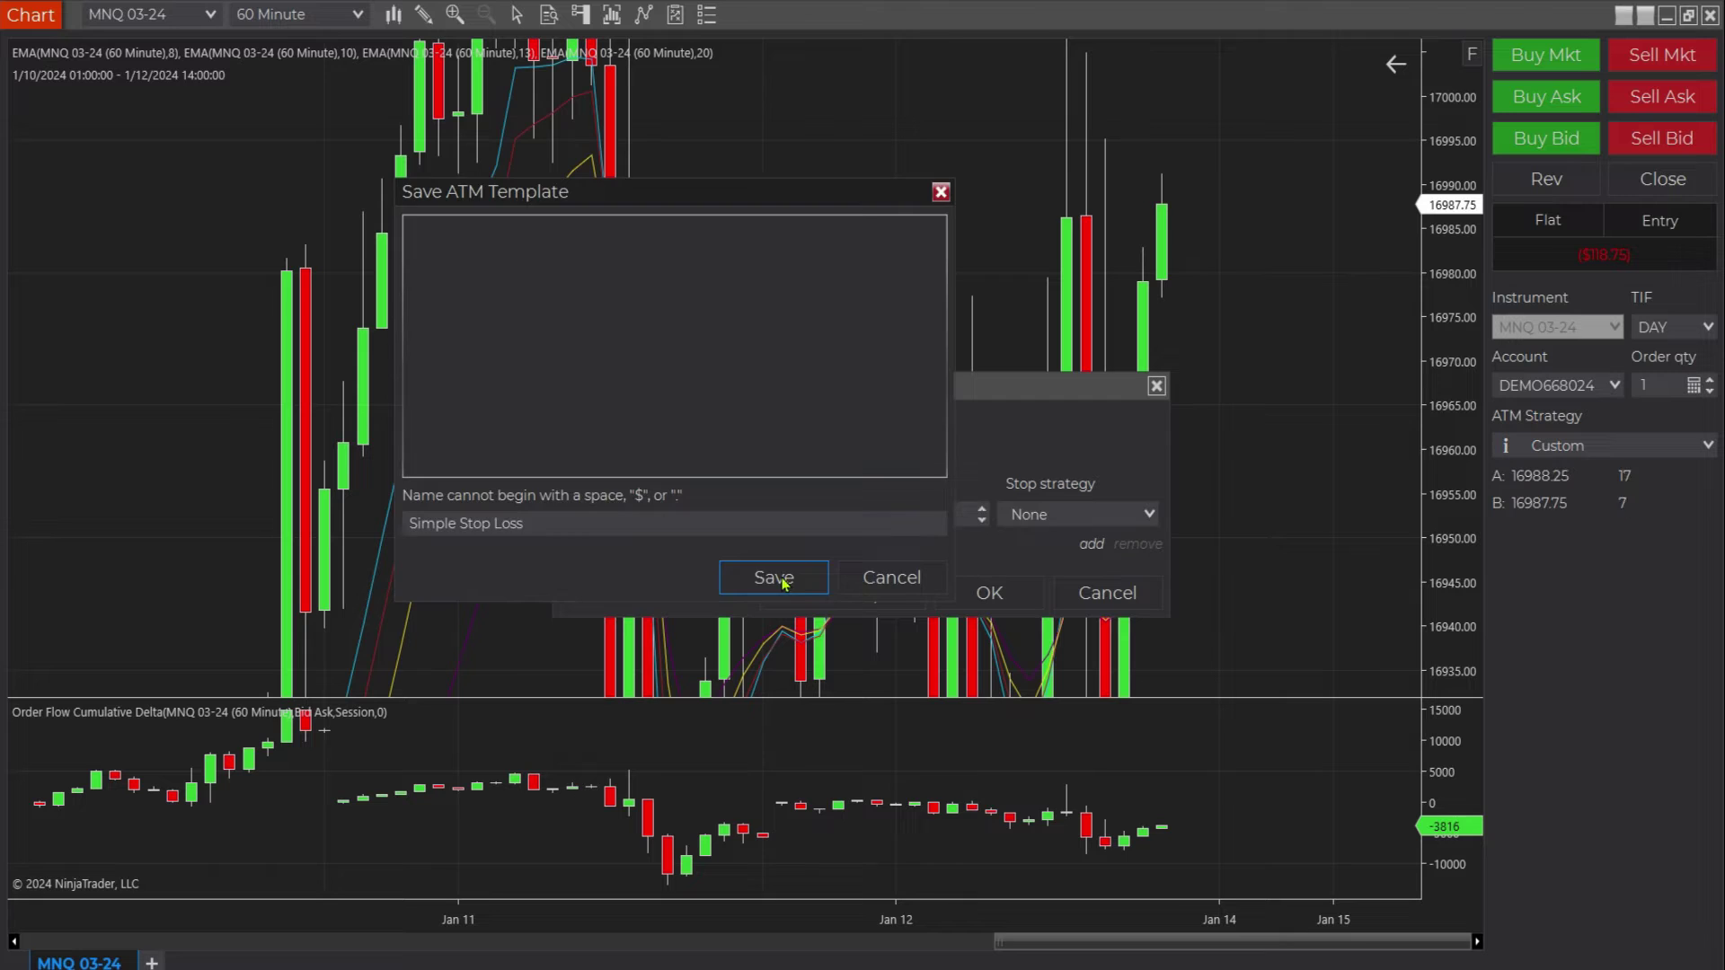
left_click(1011, 595)
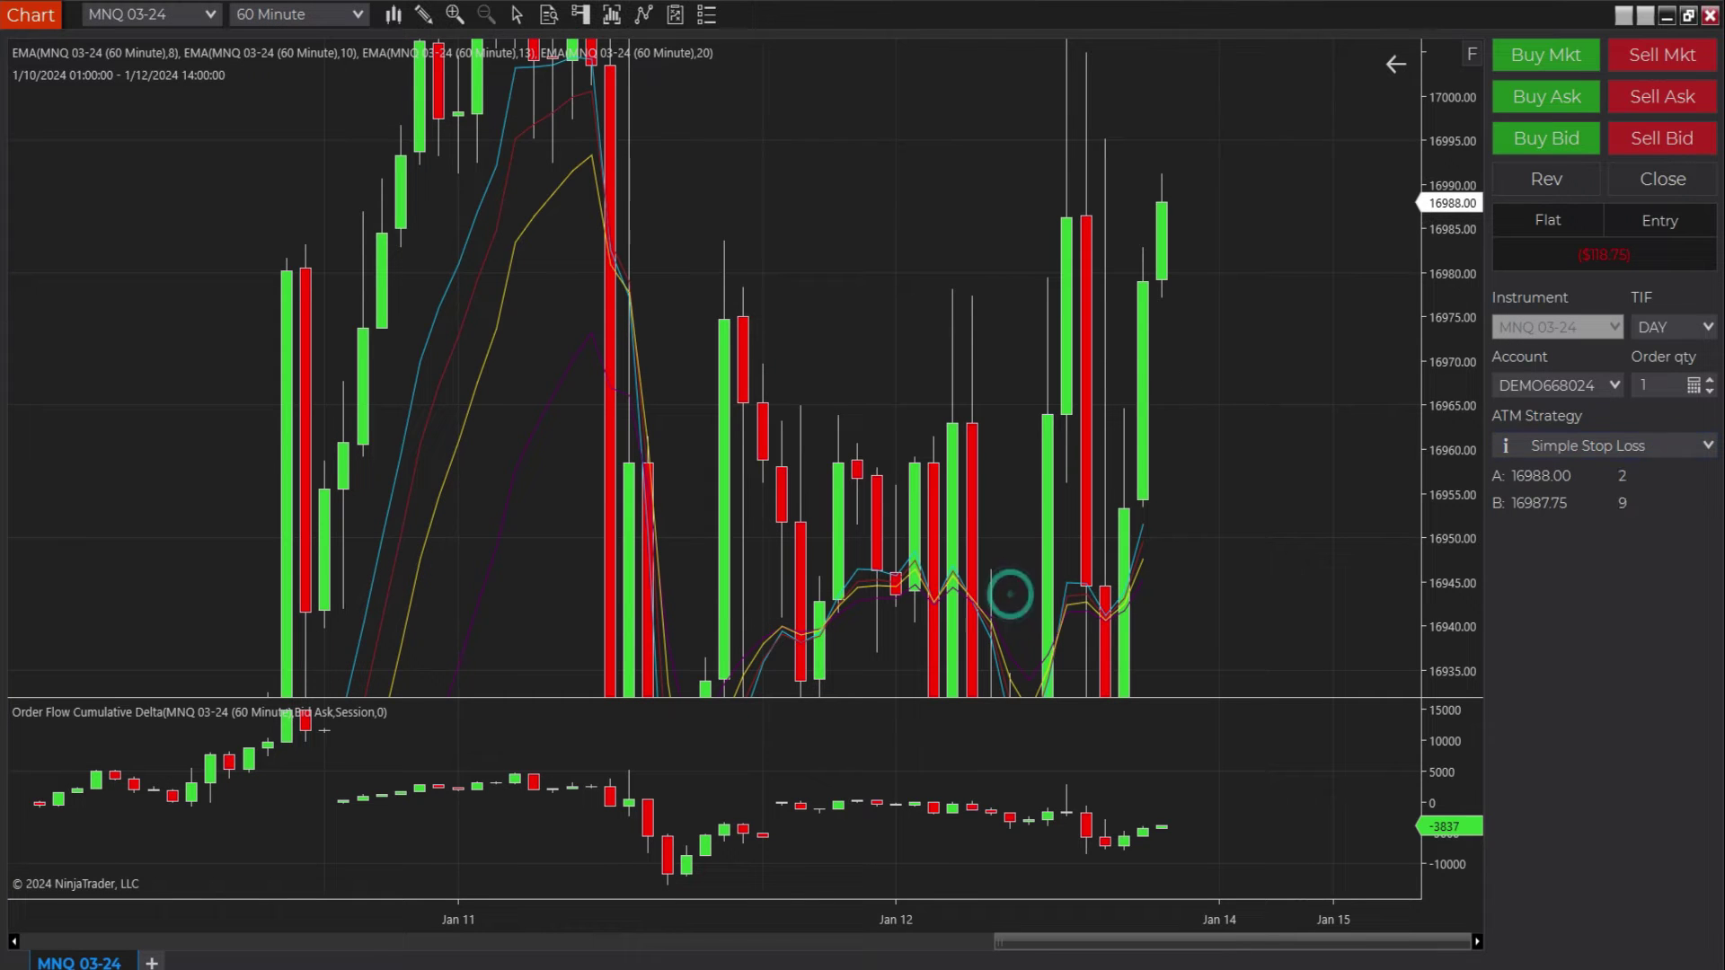
Step: Select the Simple Stop Loss ATM strategy and buy one MNQ 03-24 contract at market
left_click(1705, 449)
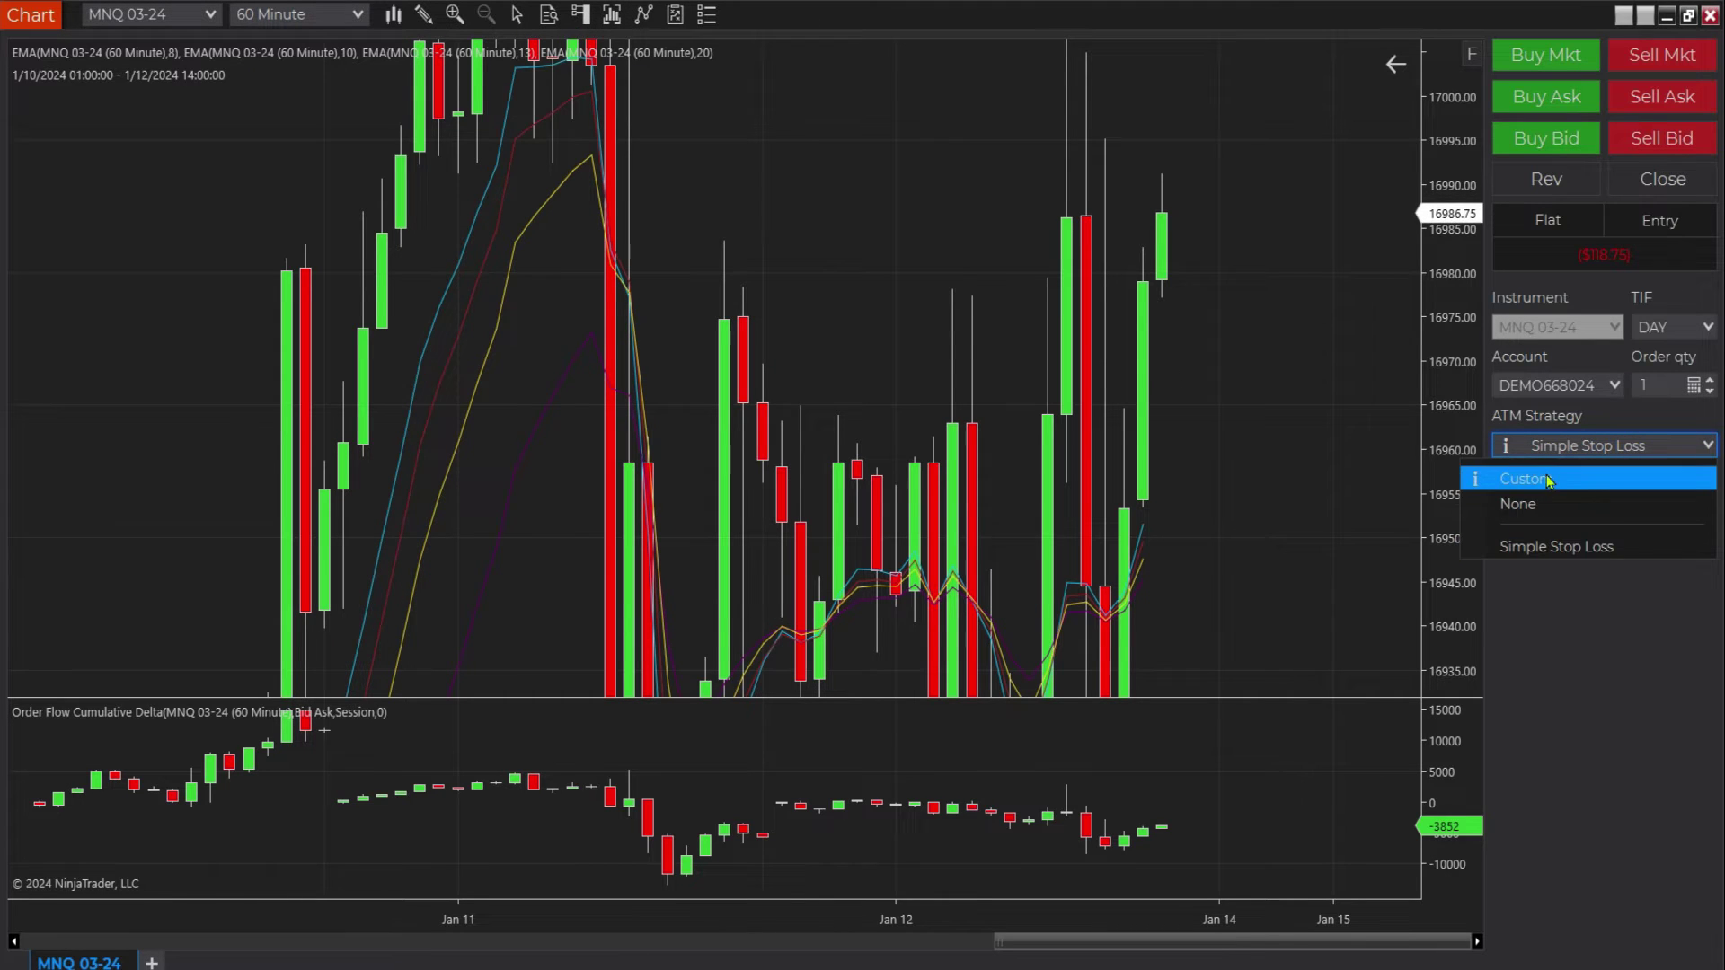
left_click(1548, 548)
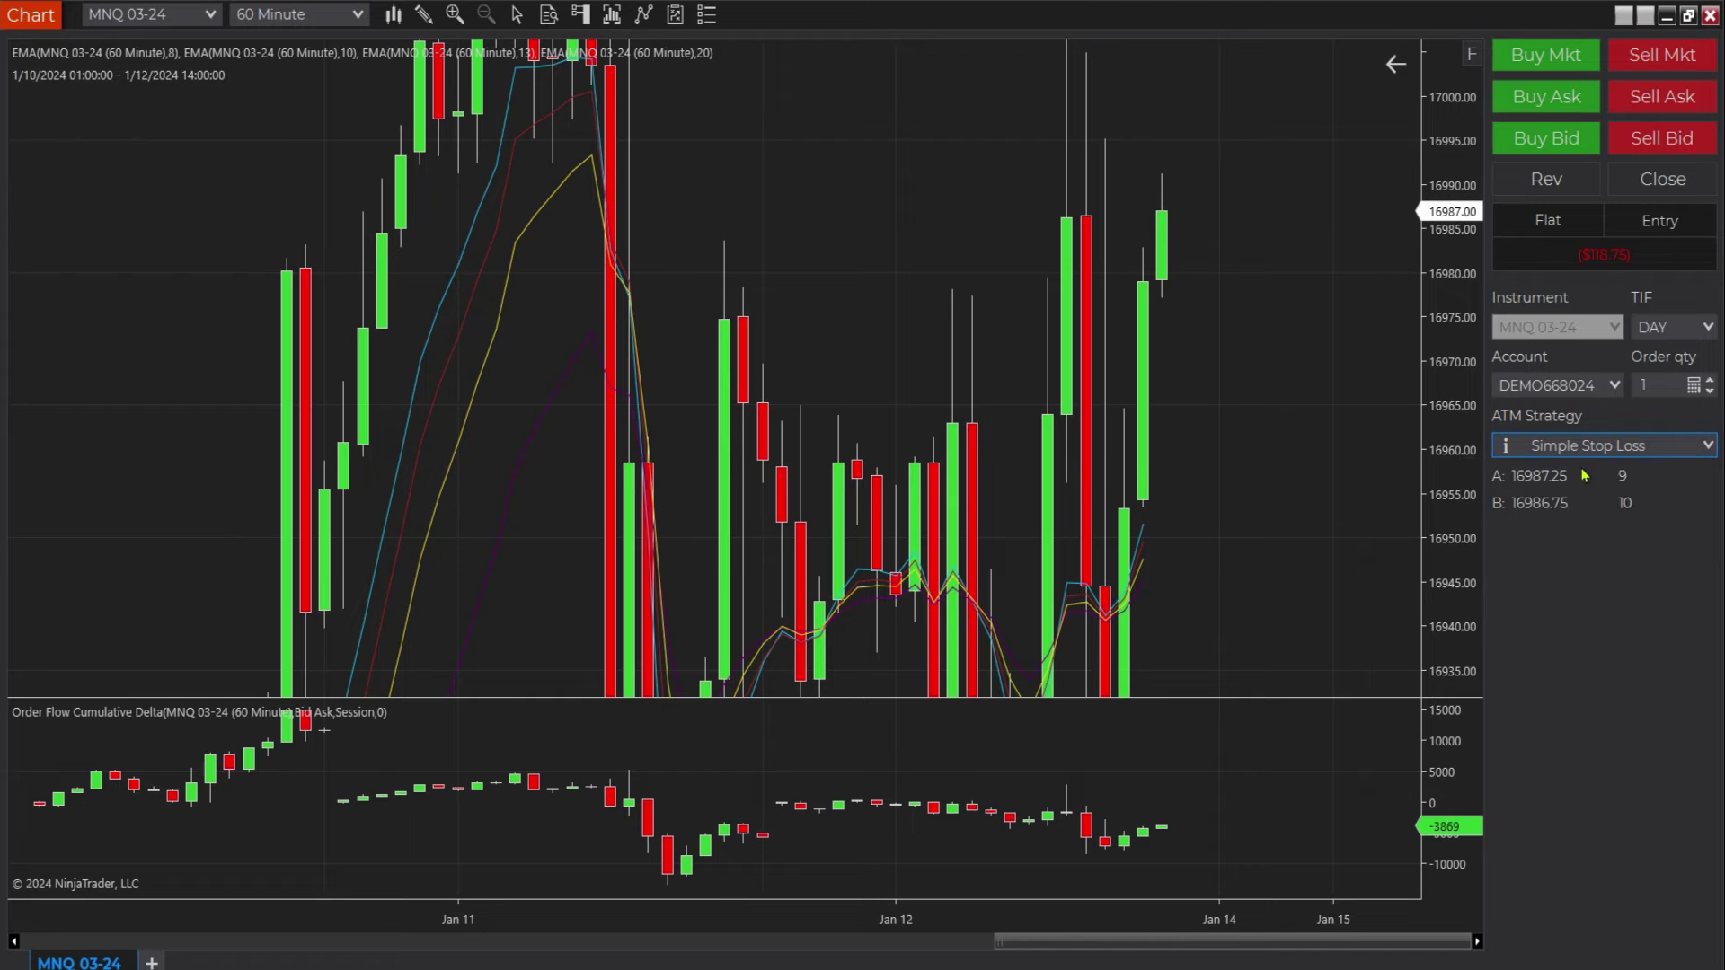
left_click(1538, 56)
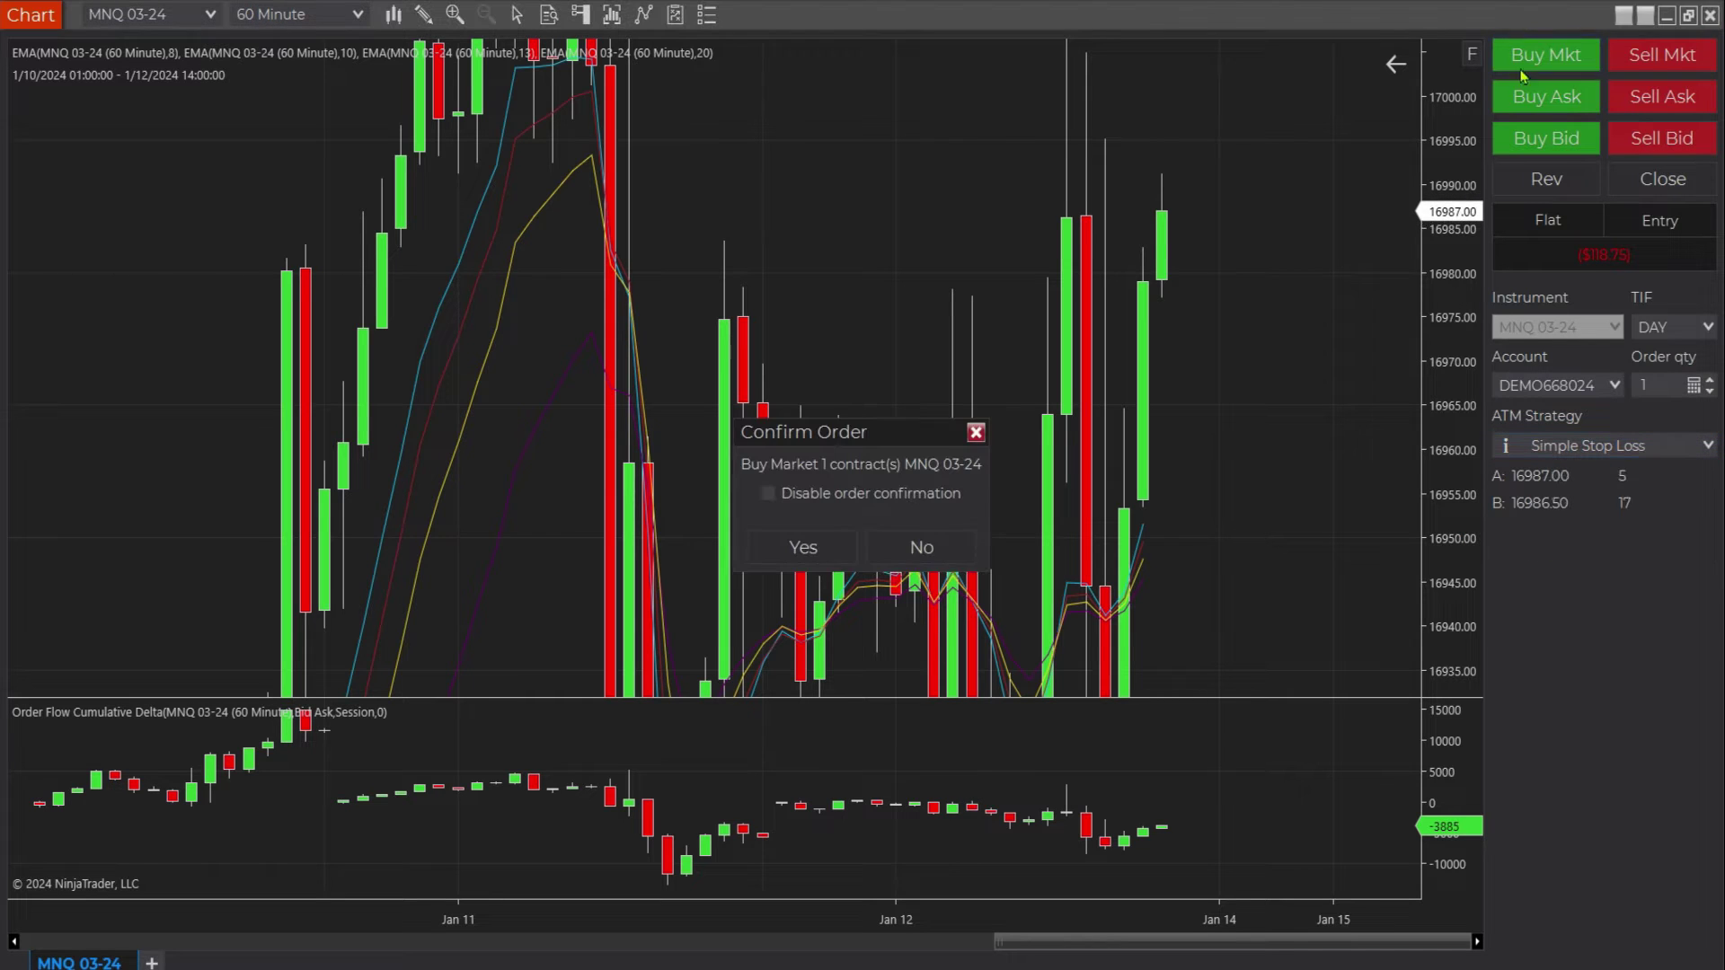
left_click(802, 547)
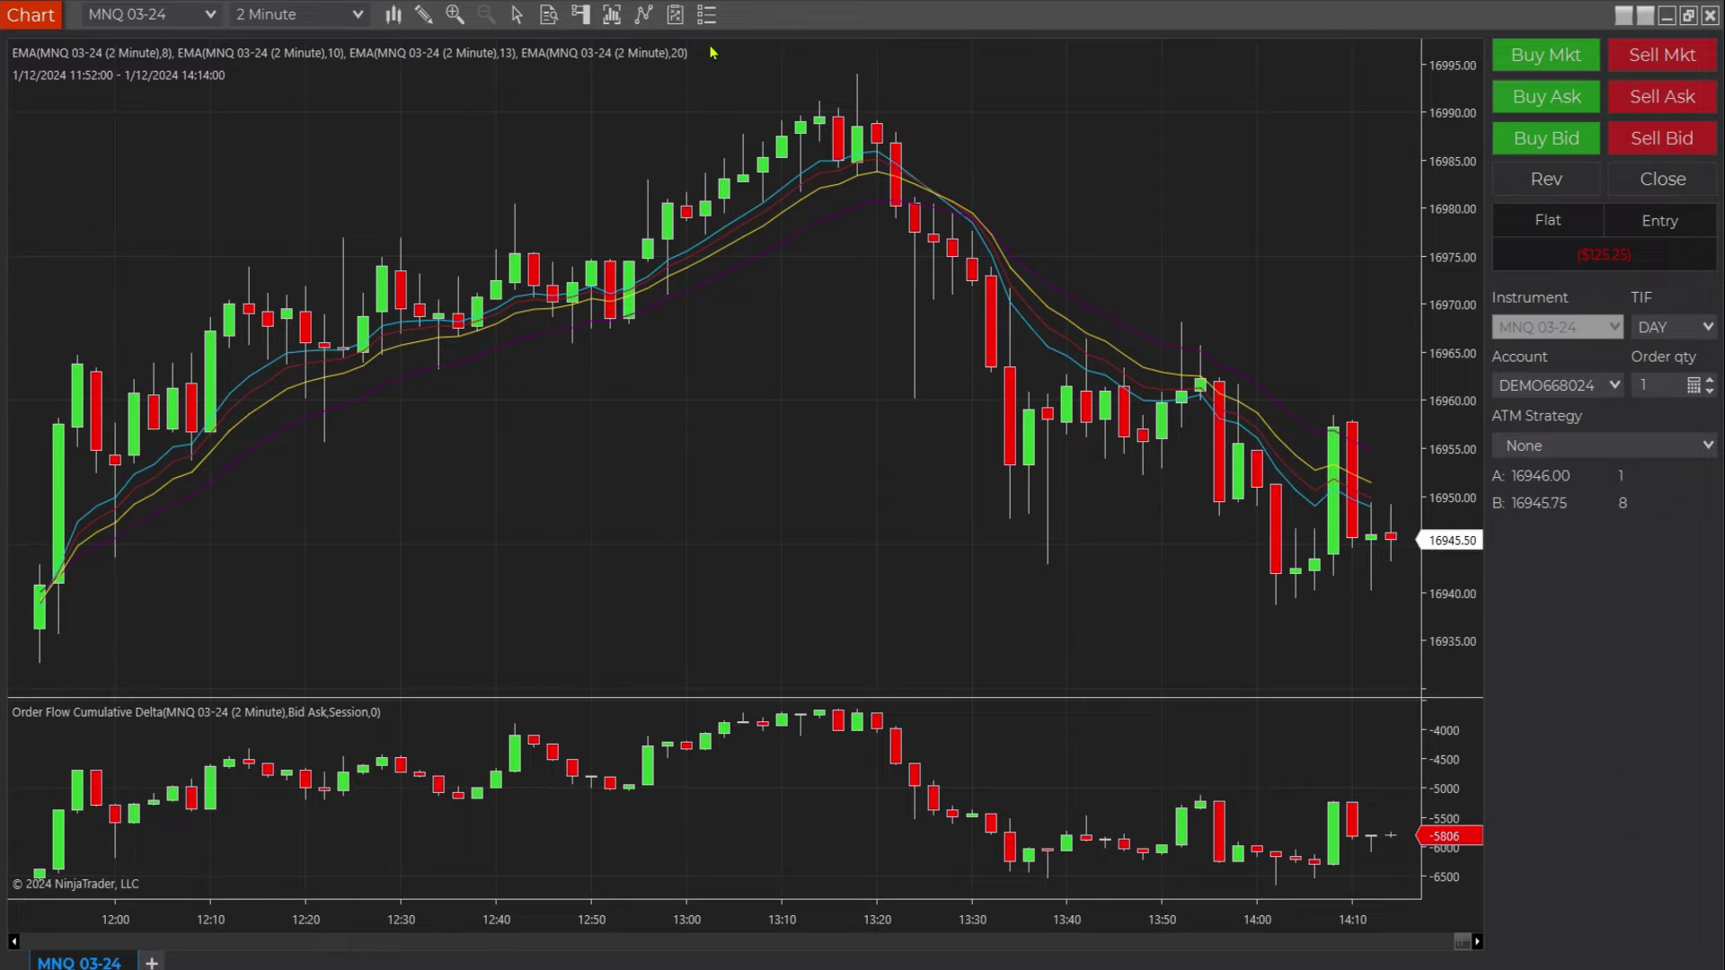
Step: Switch Chart Trader off on the 2 Minute chart and switch it back on
left_click(580, 14)
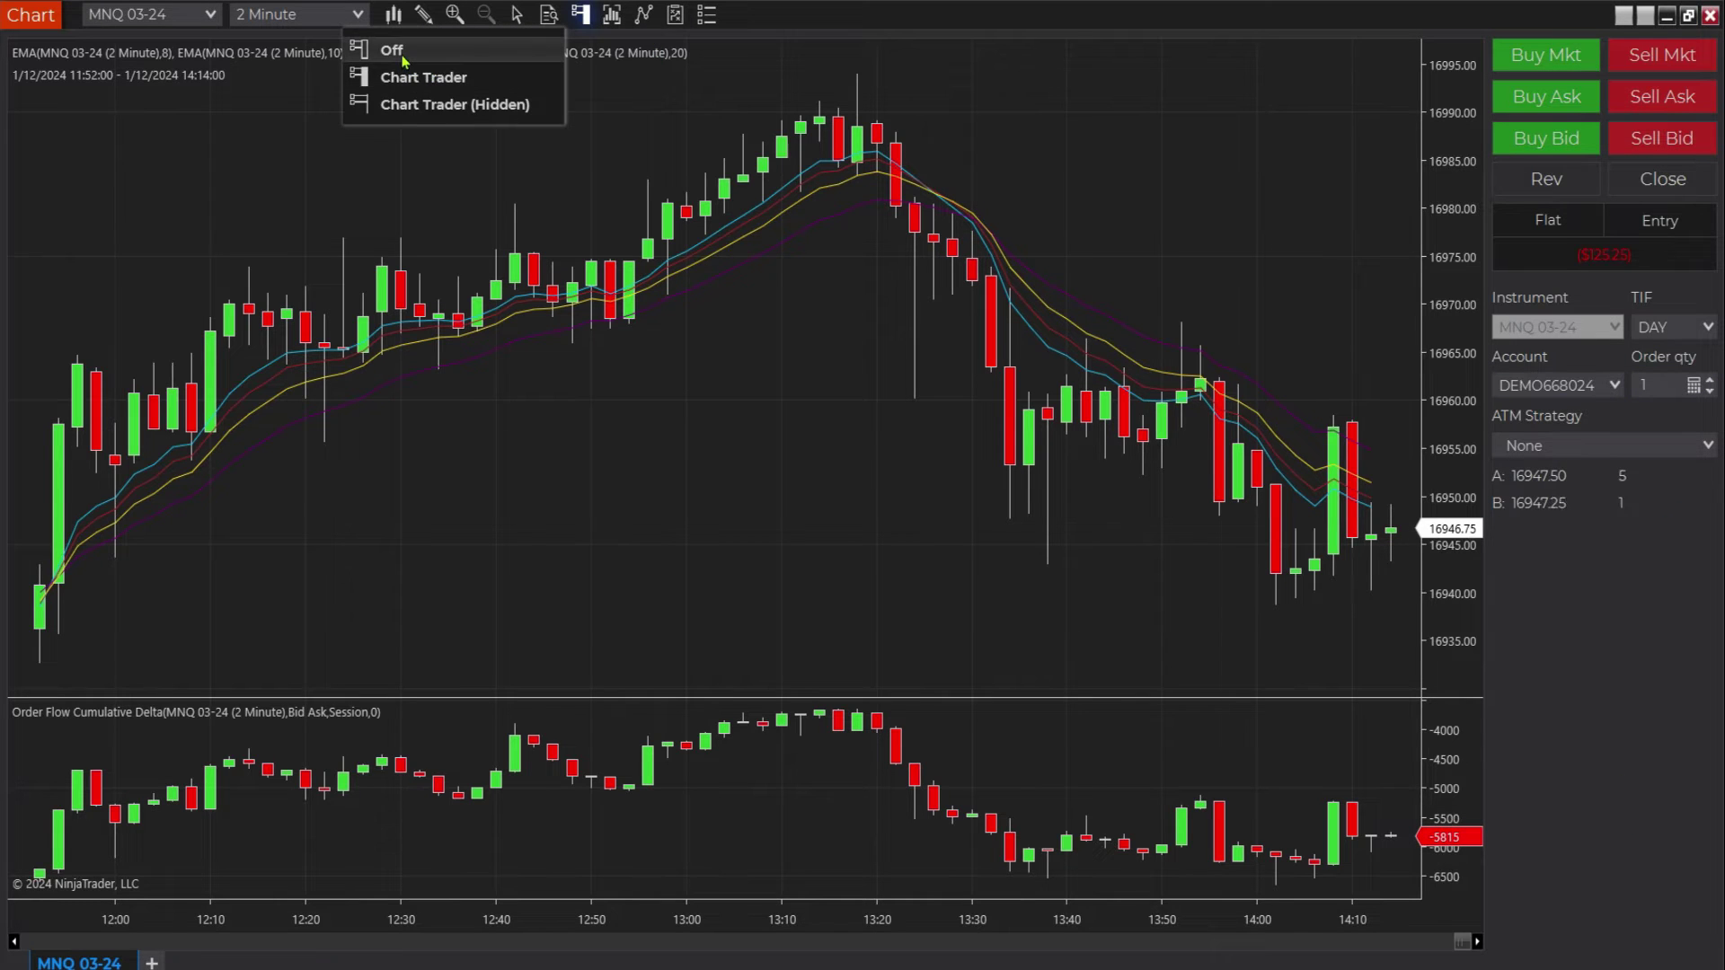
left_click(395, 49)
left_click(580, 14)
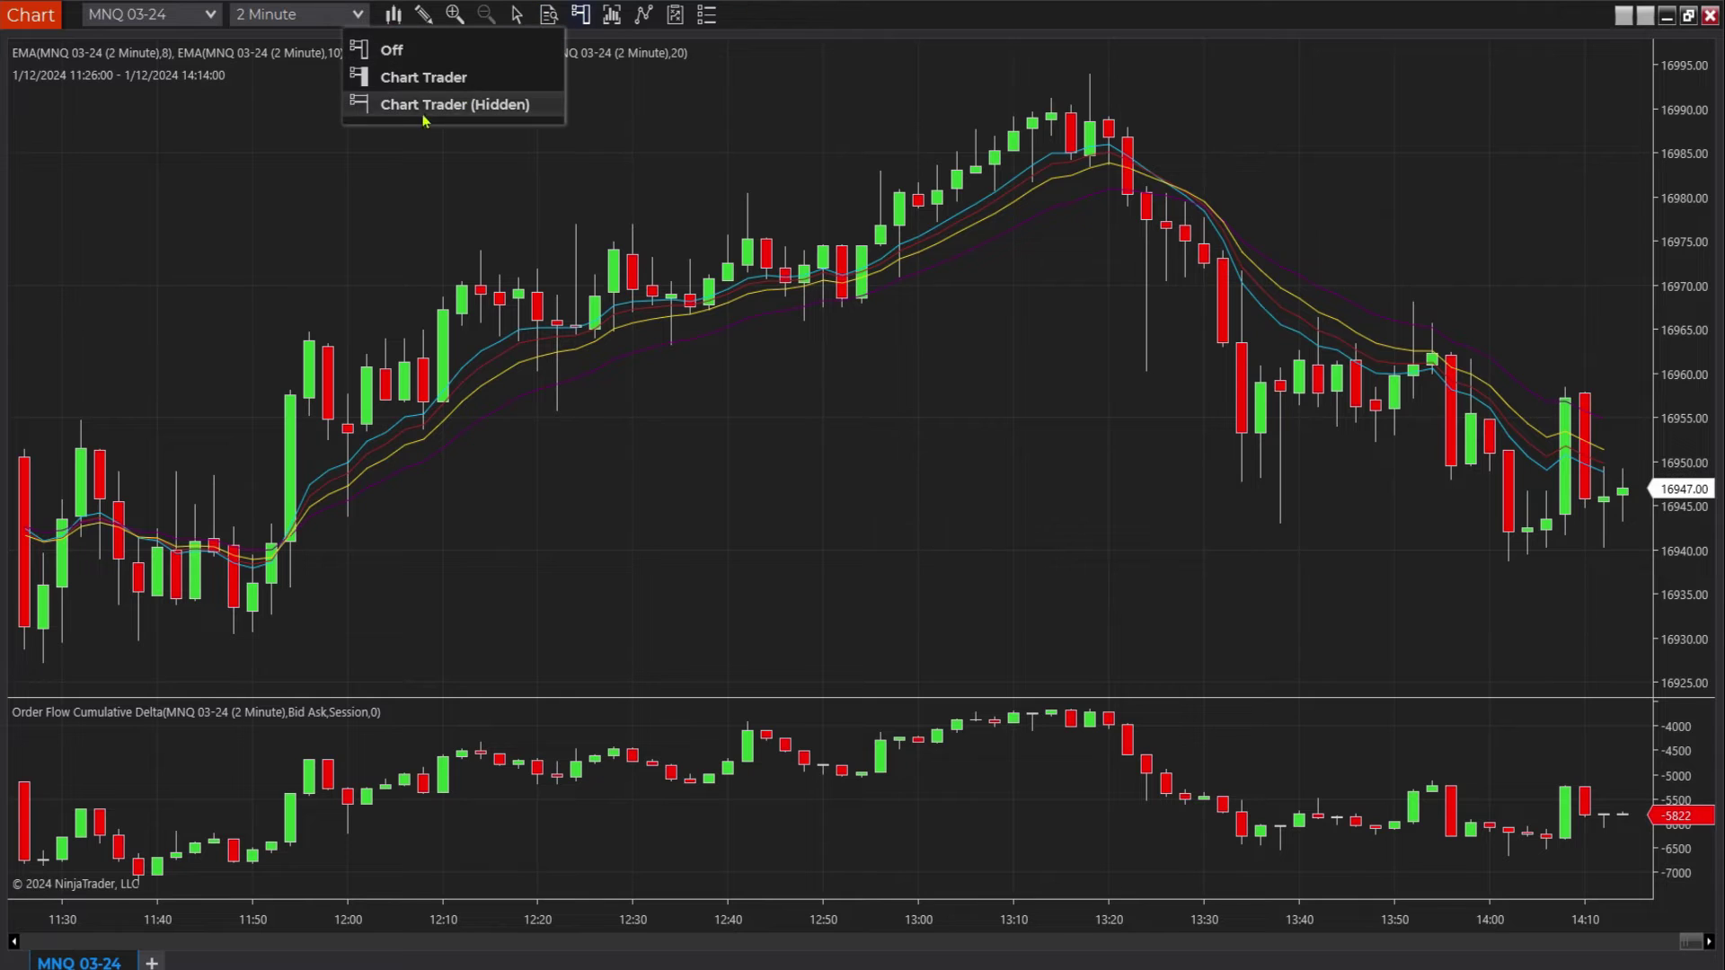
left_click(395, 75)
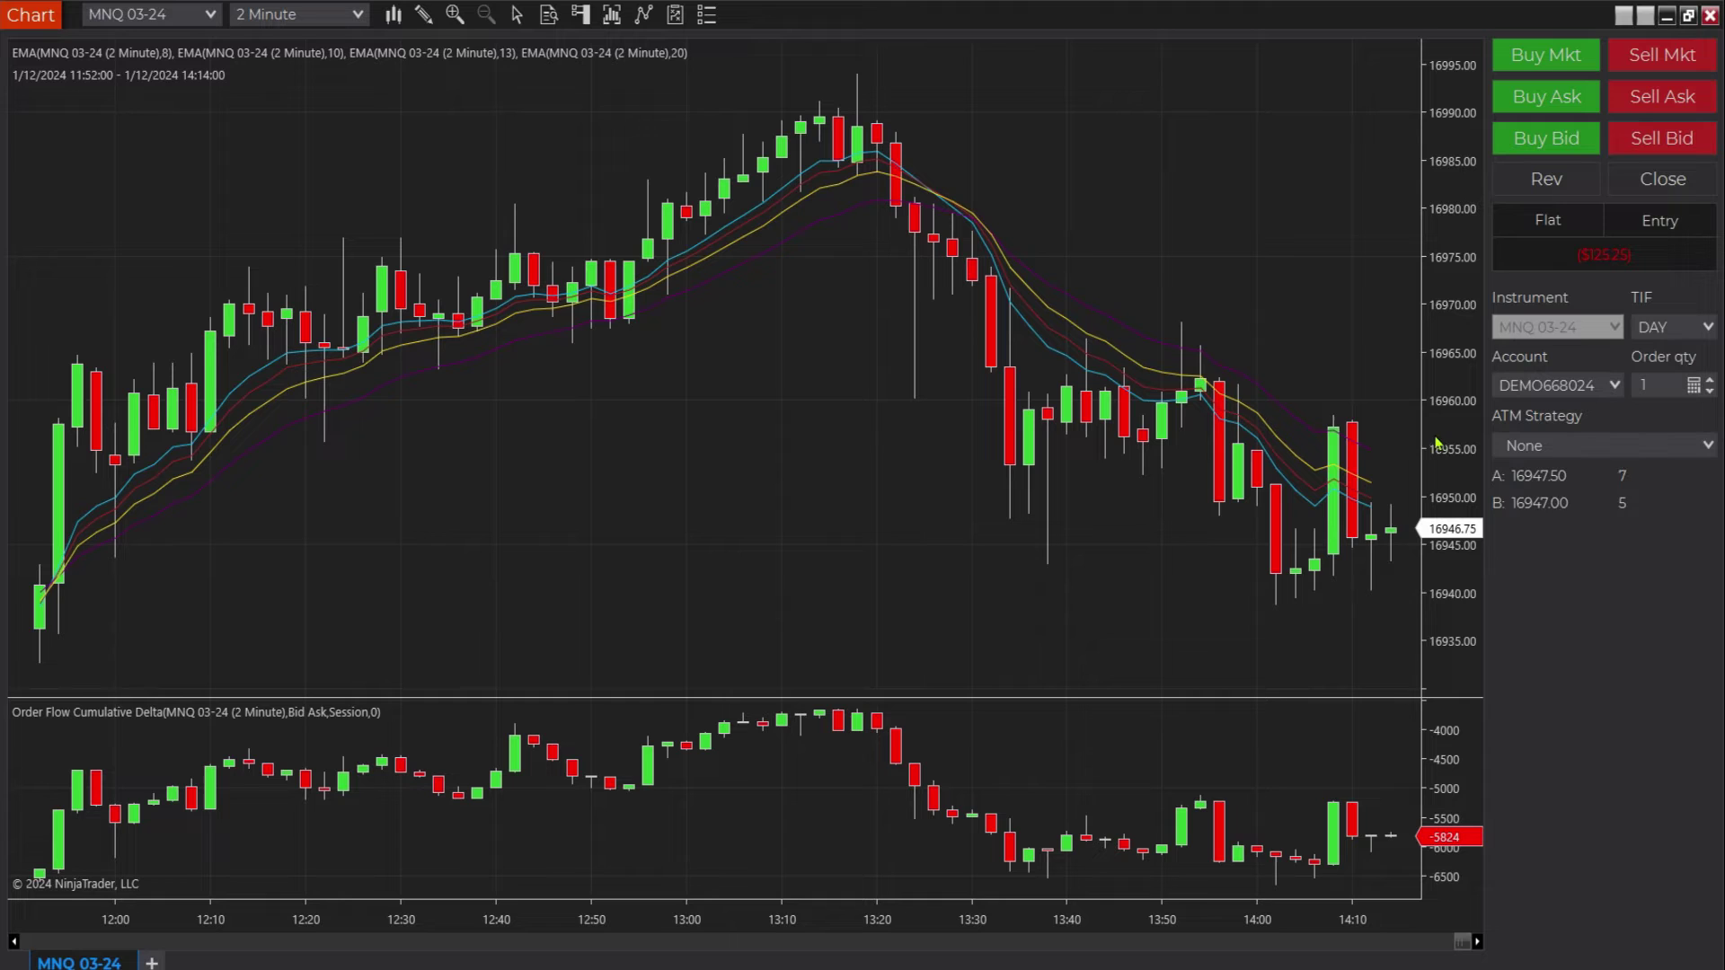
Step: Start a custom ATM strategy for 1 contract with parameters in ticks, a 20-tick stop loss and a profit target of 0
left_click(1583, 446)
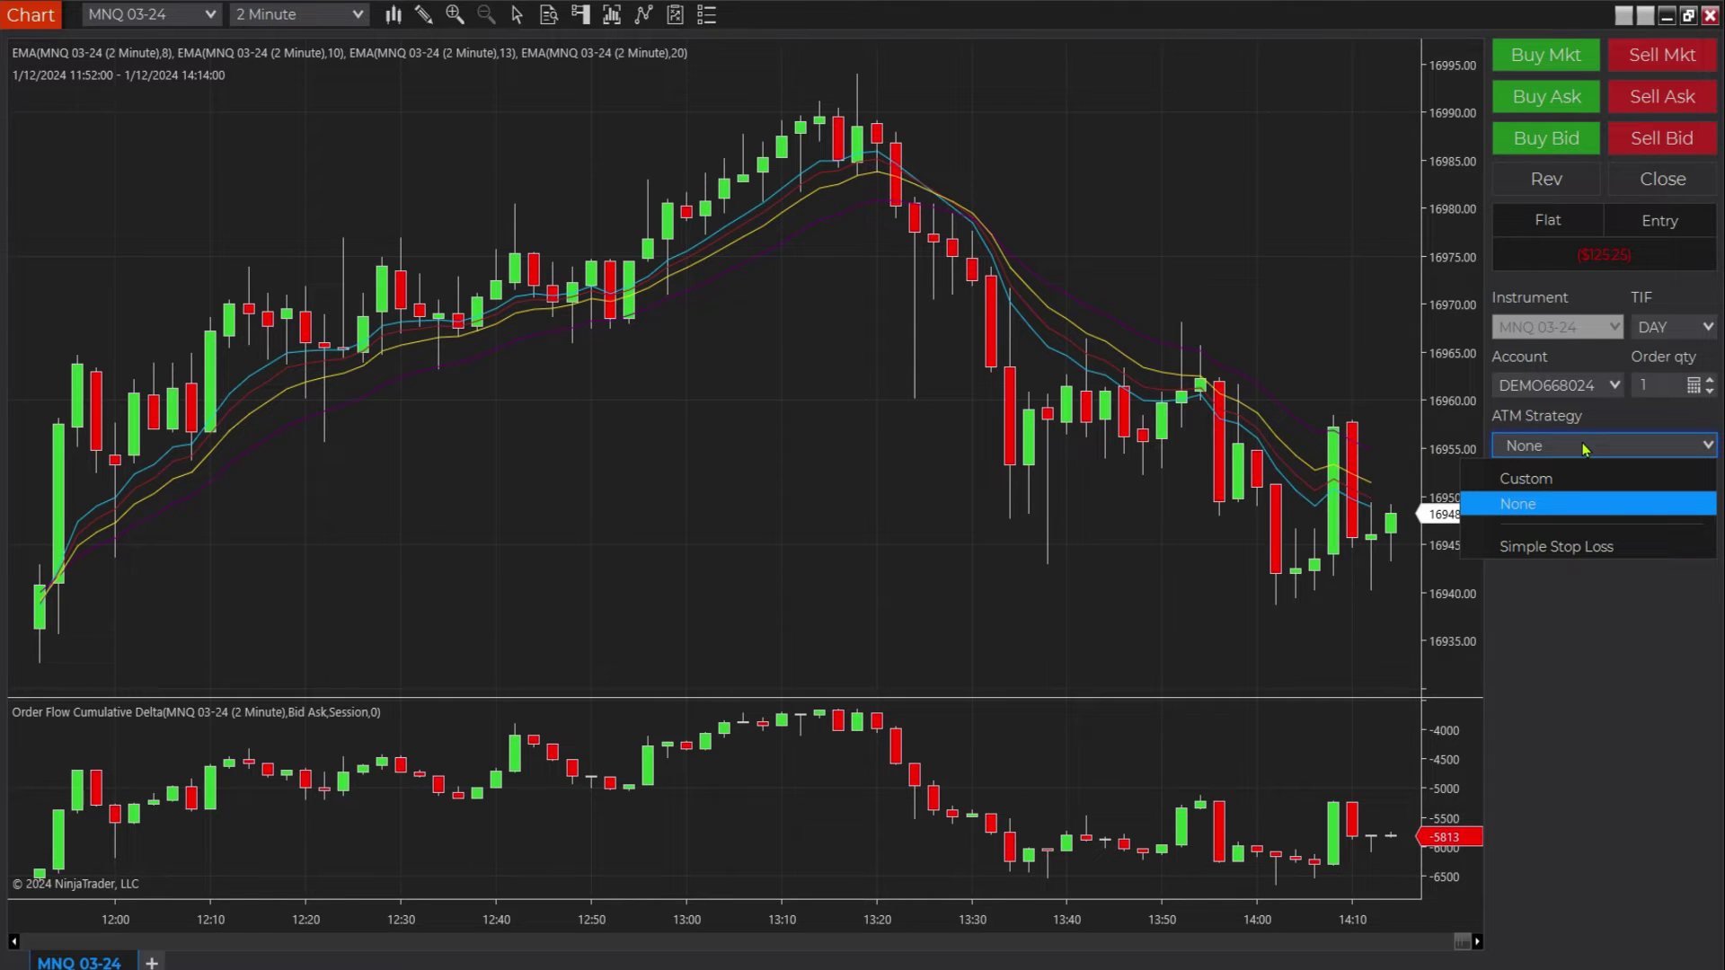
left_click(1560, 485)
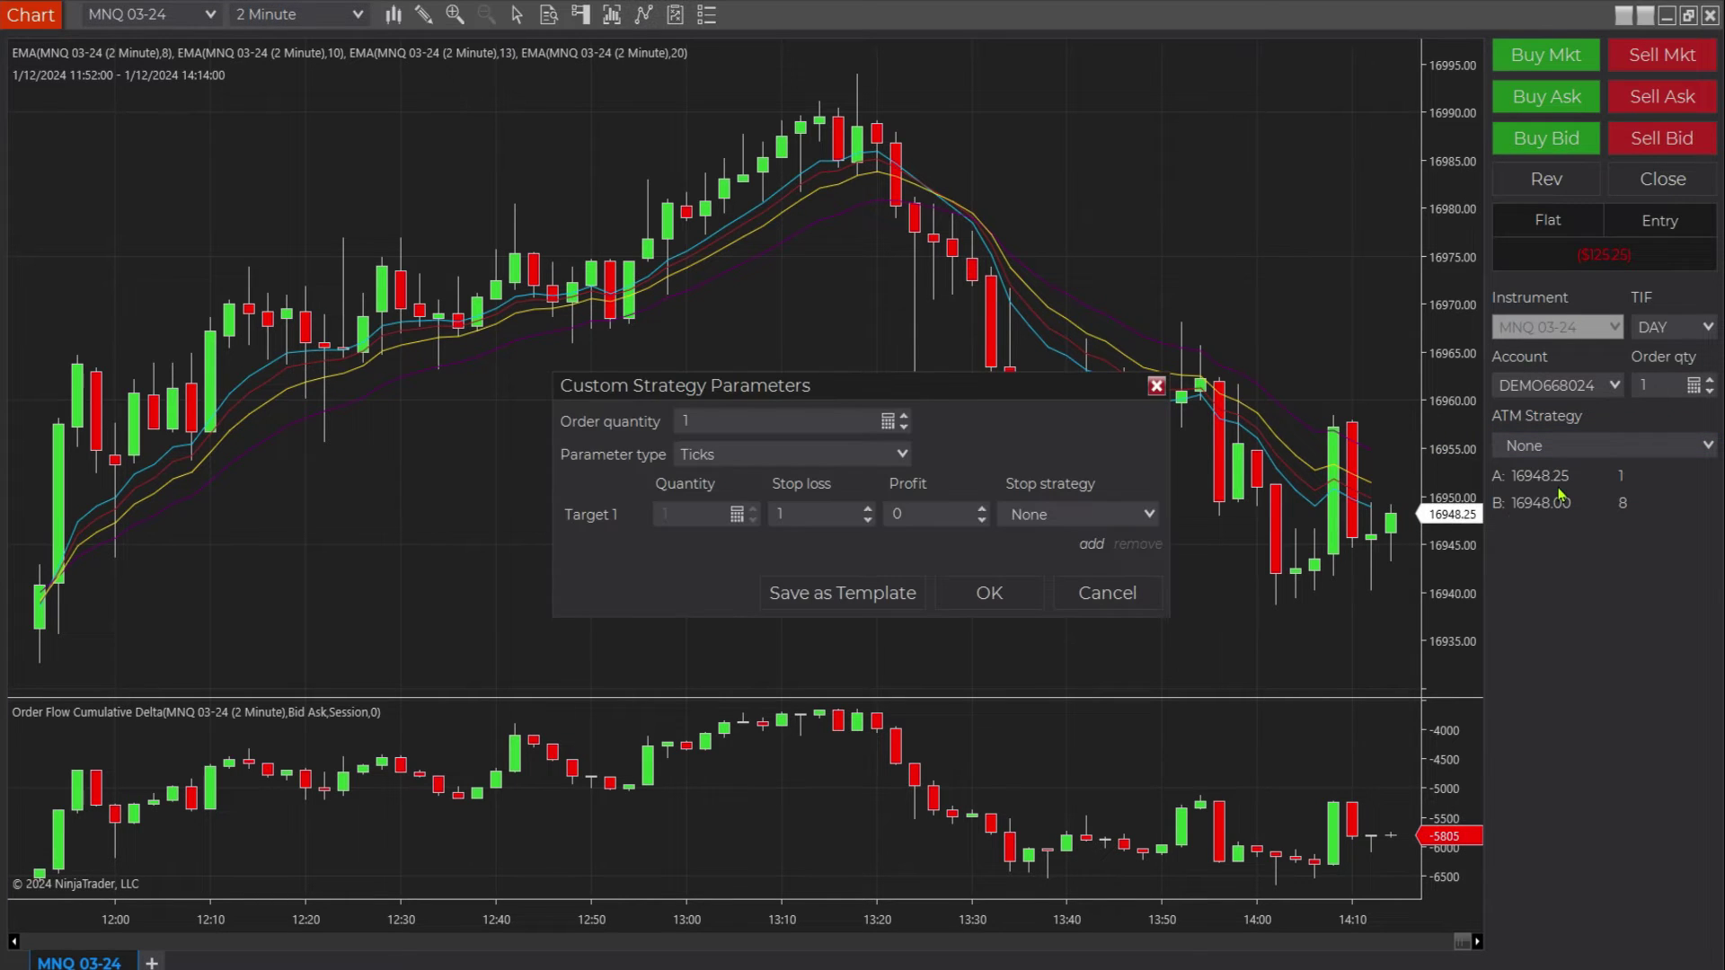
left_click(729, 427)
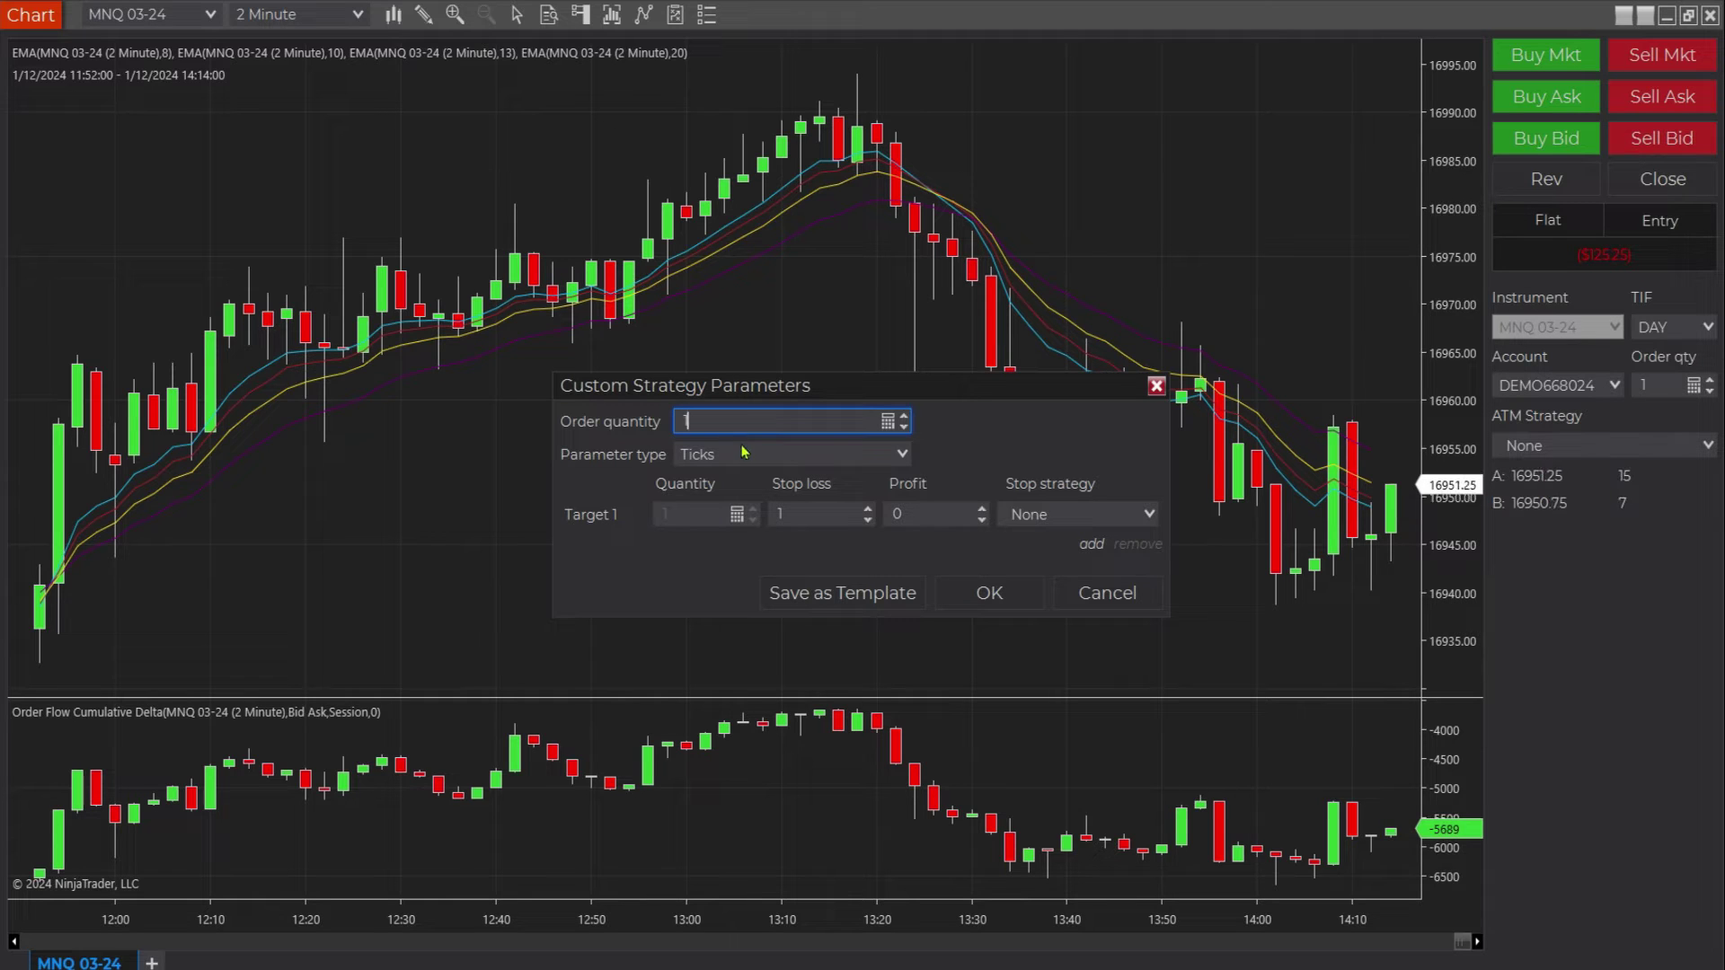
left_click(787, 510)
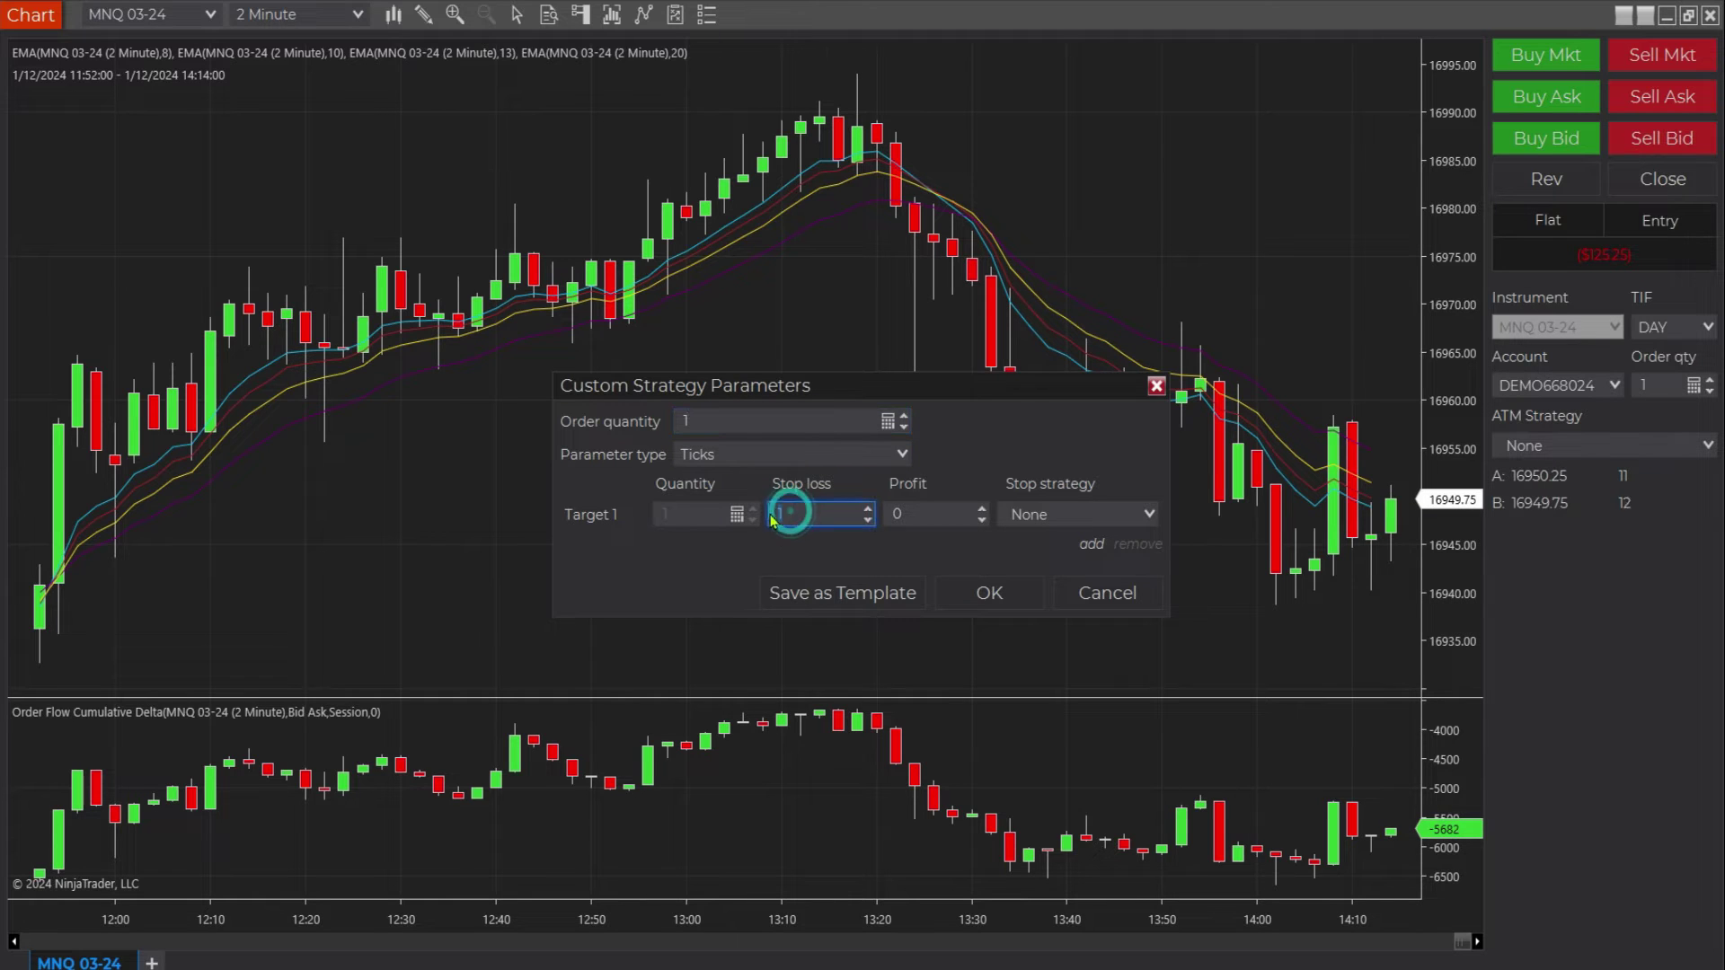
type("20")
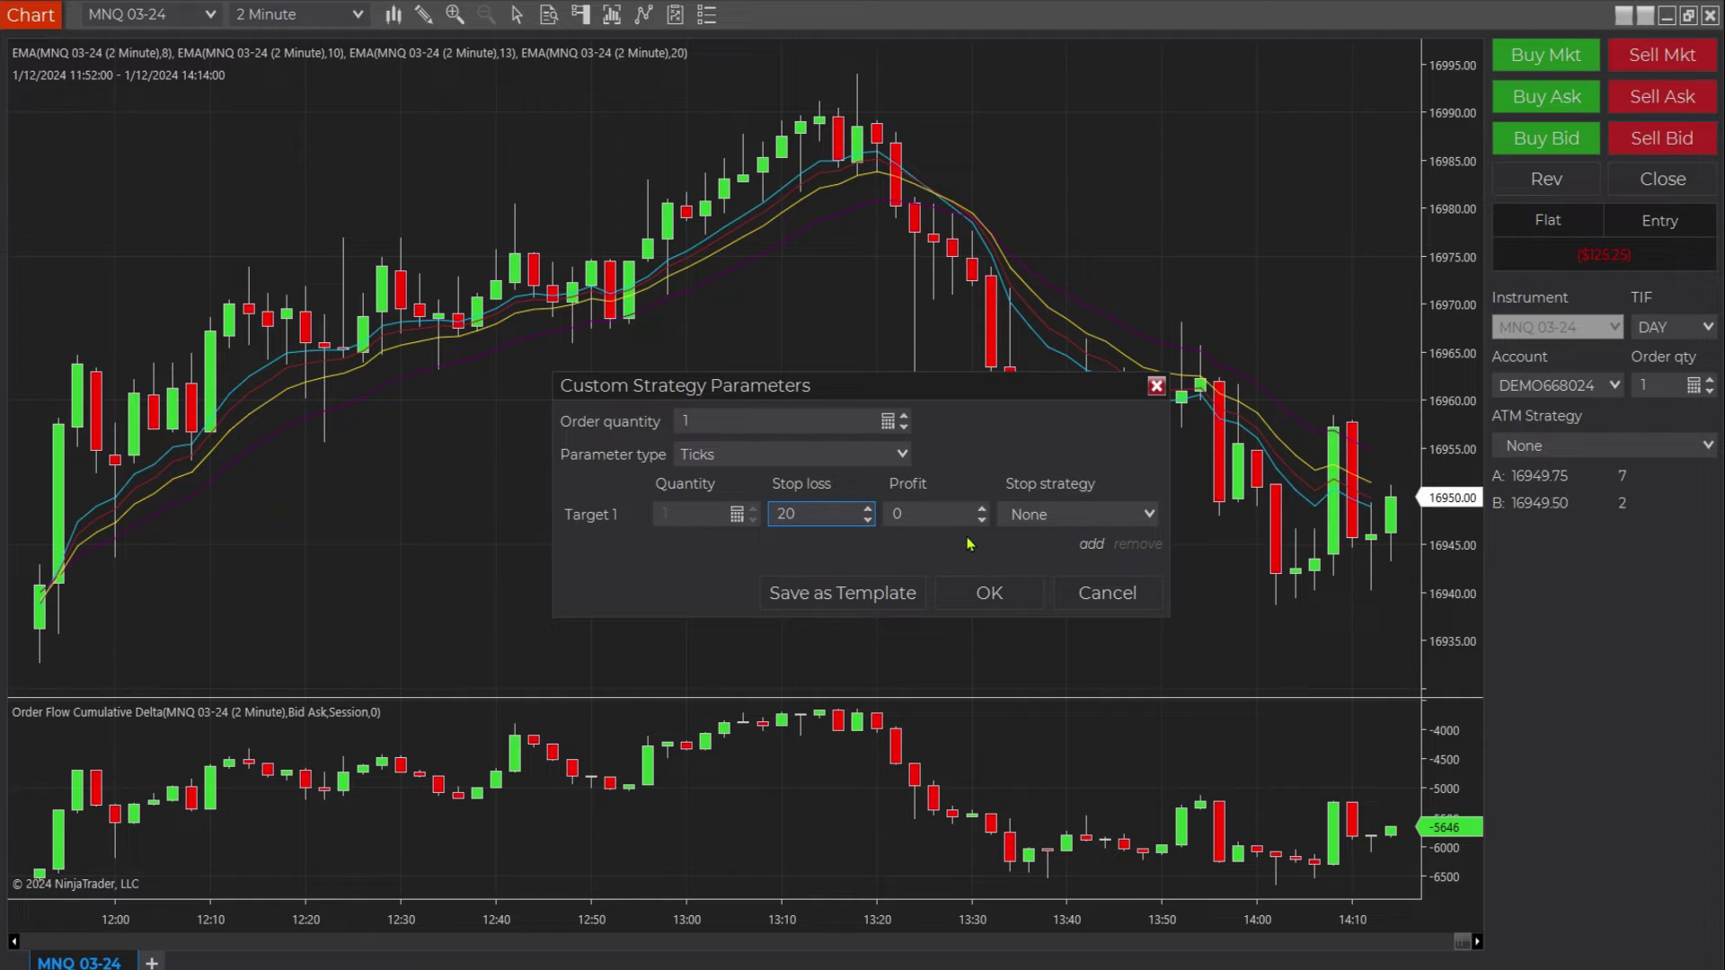
left_click(802, 454)
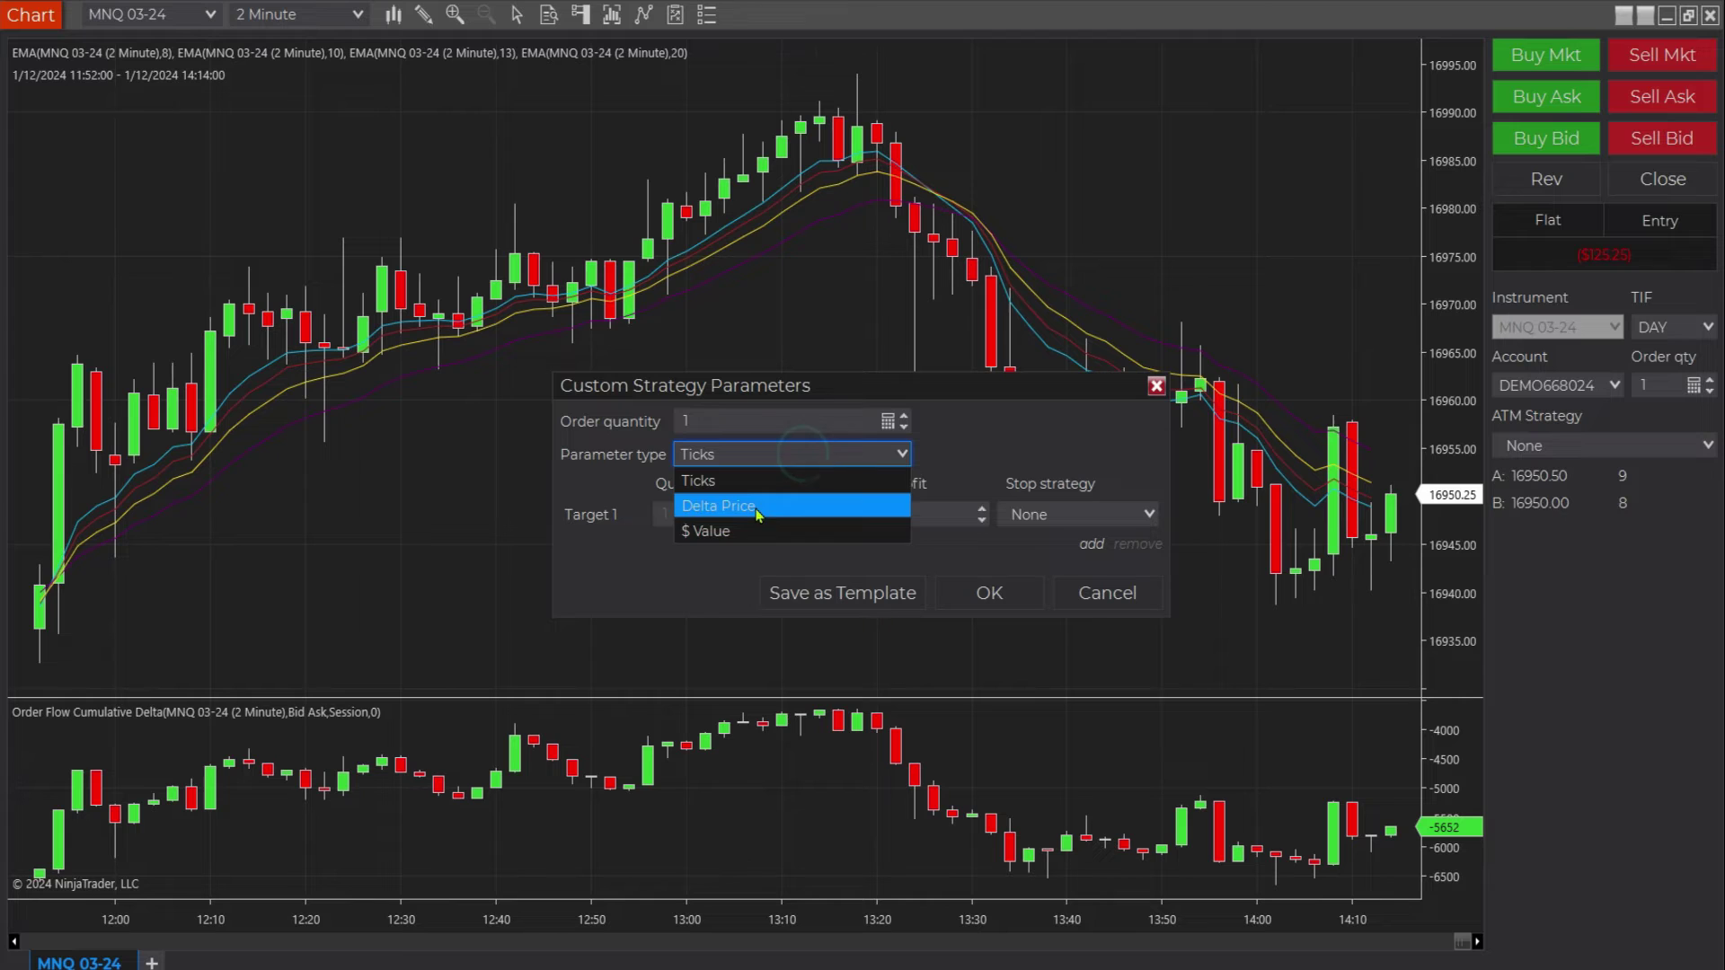
left_click(1001, 429)
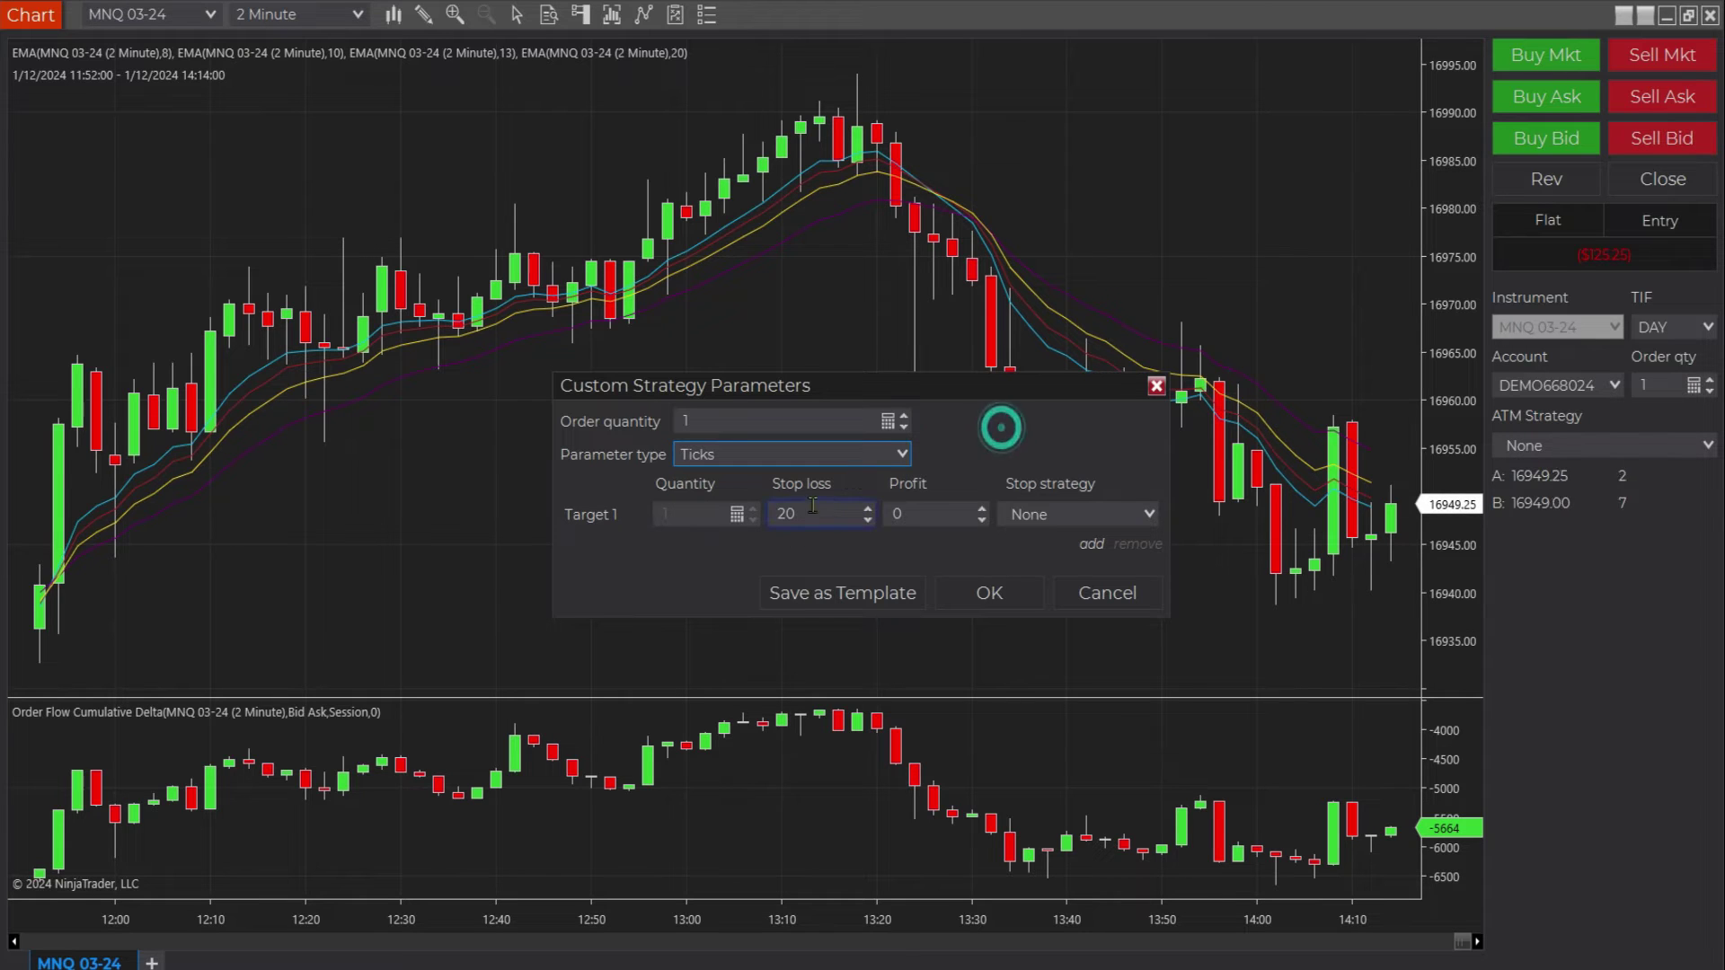
left_click(910, 513)
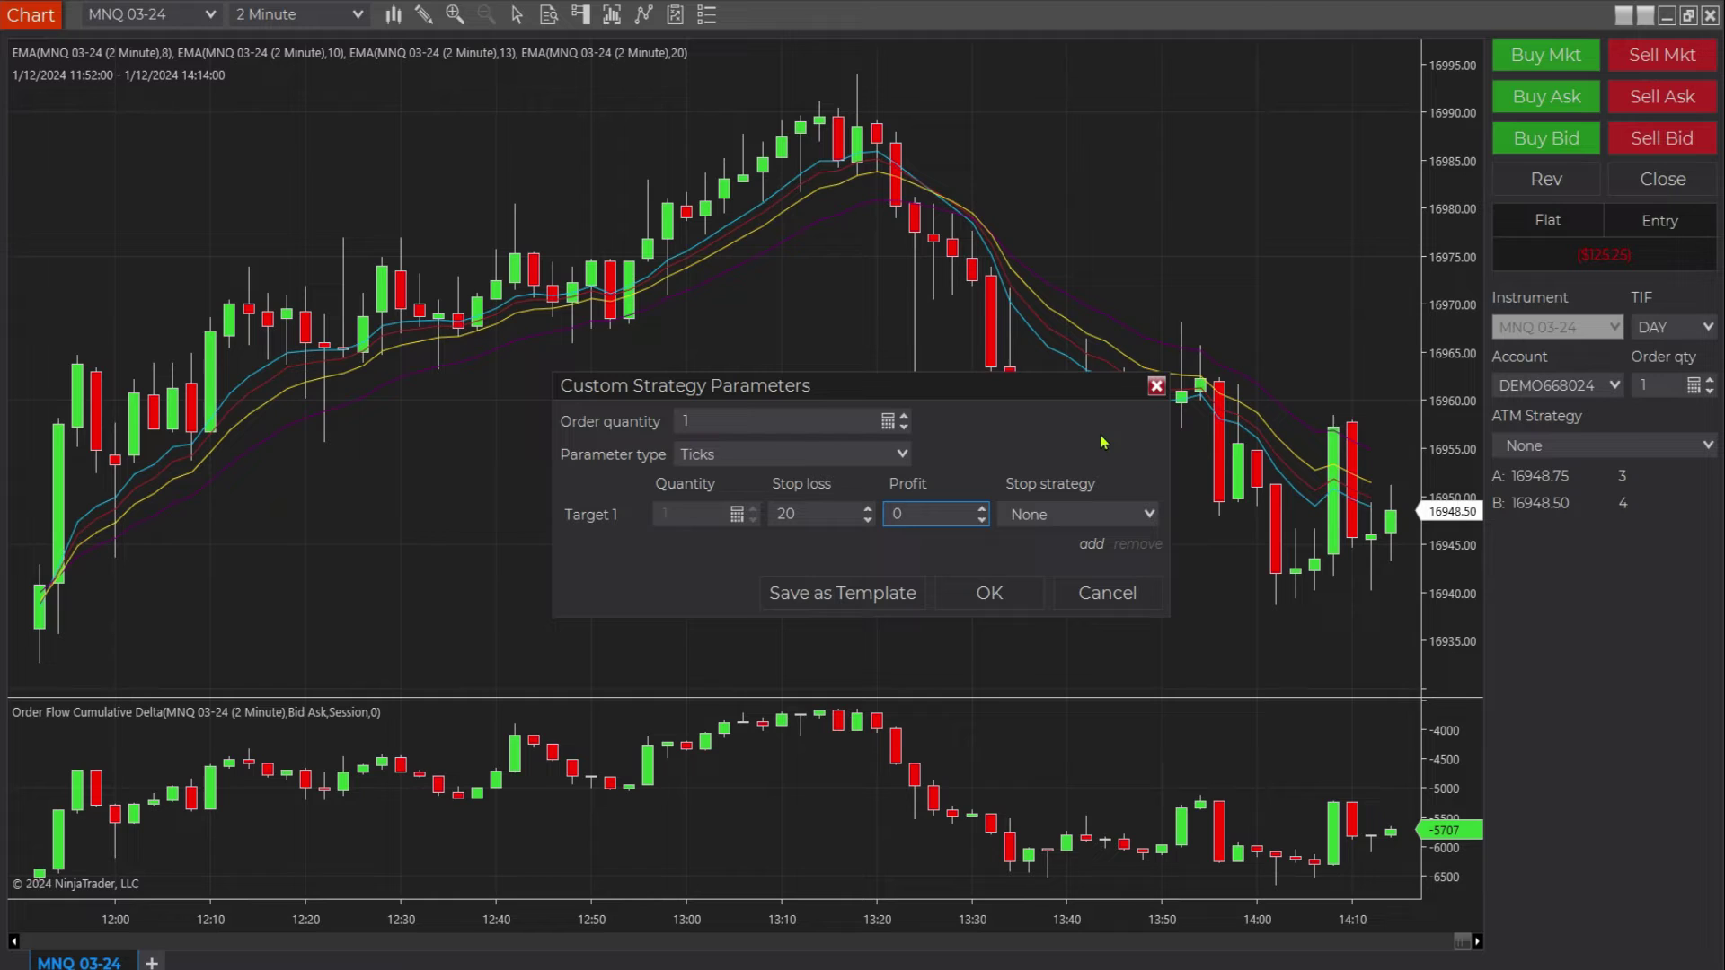
Step: Apply an Auto Trail stop strategy with stop loss 12, profit trigger 16 and frequency 1, and accept the custom ATM strategy
left_click(1042, 511)
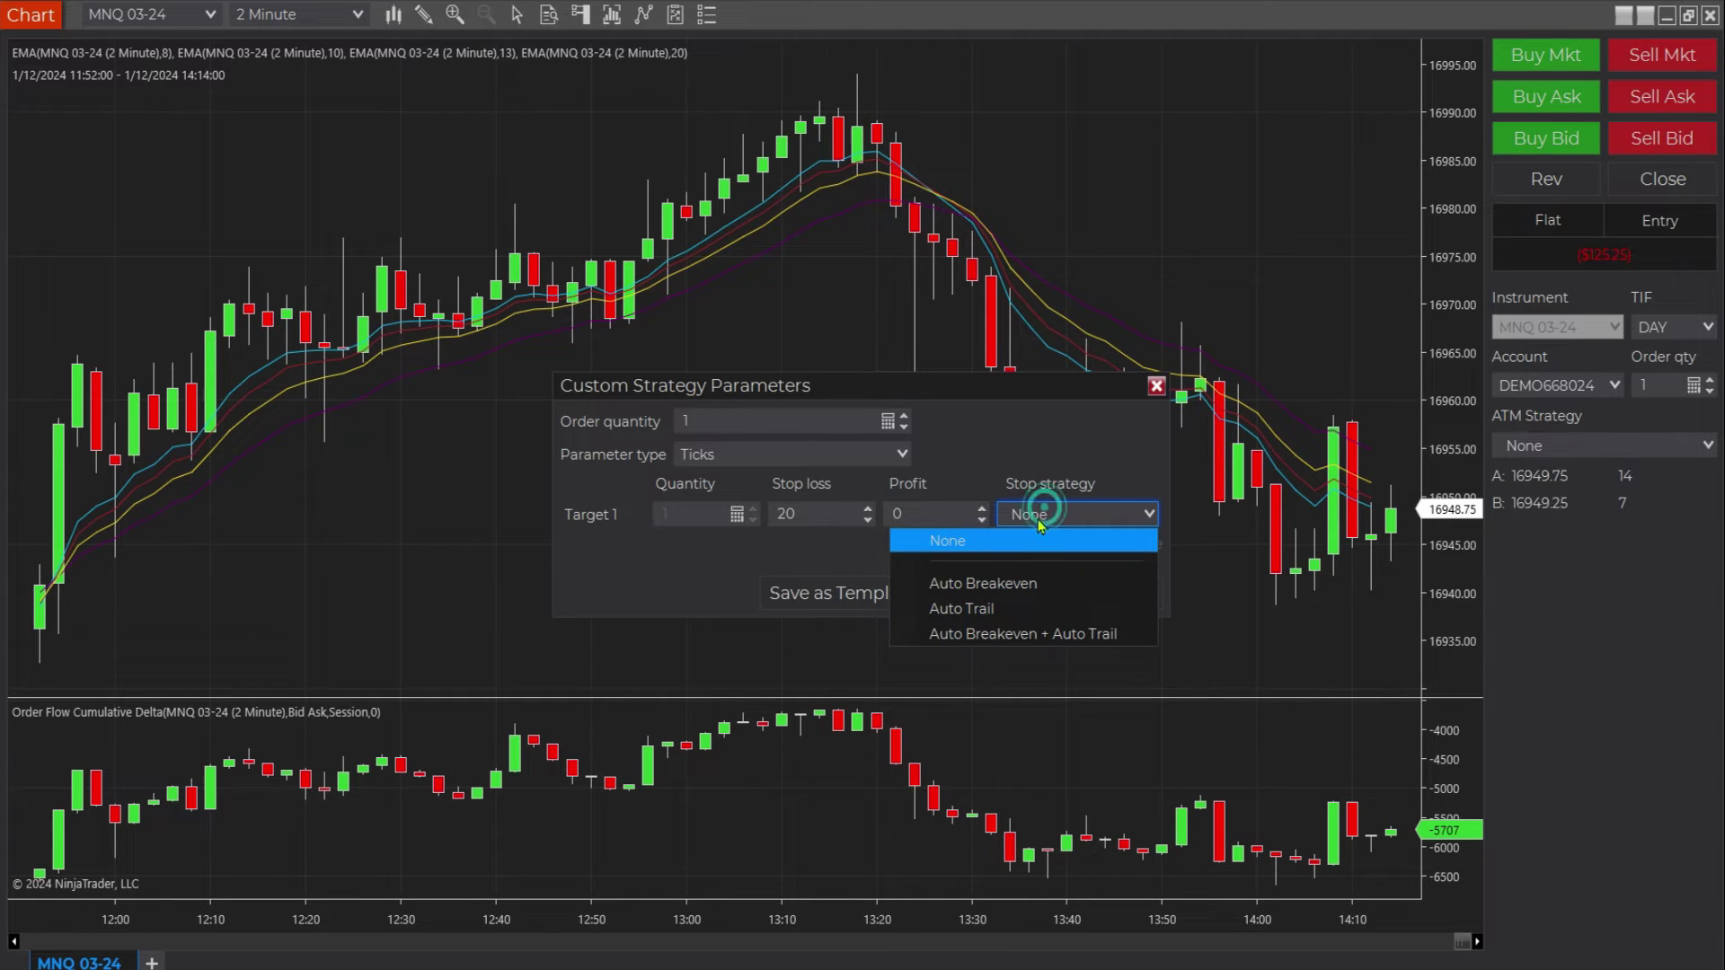
left_click(978, 609)
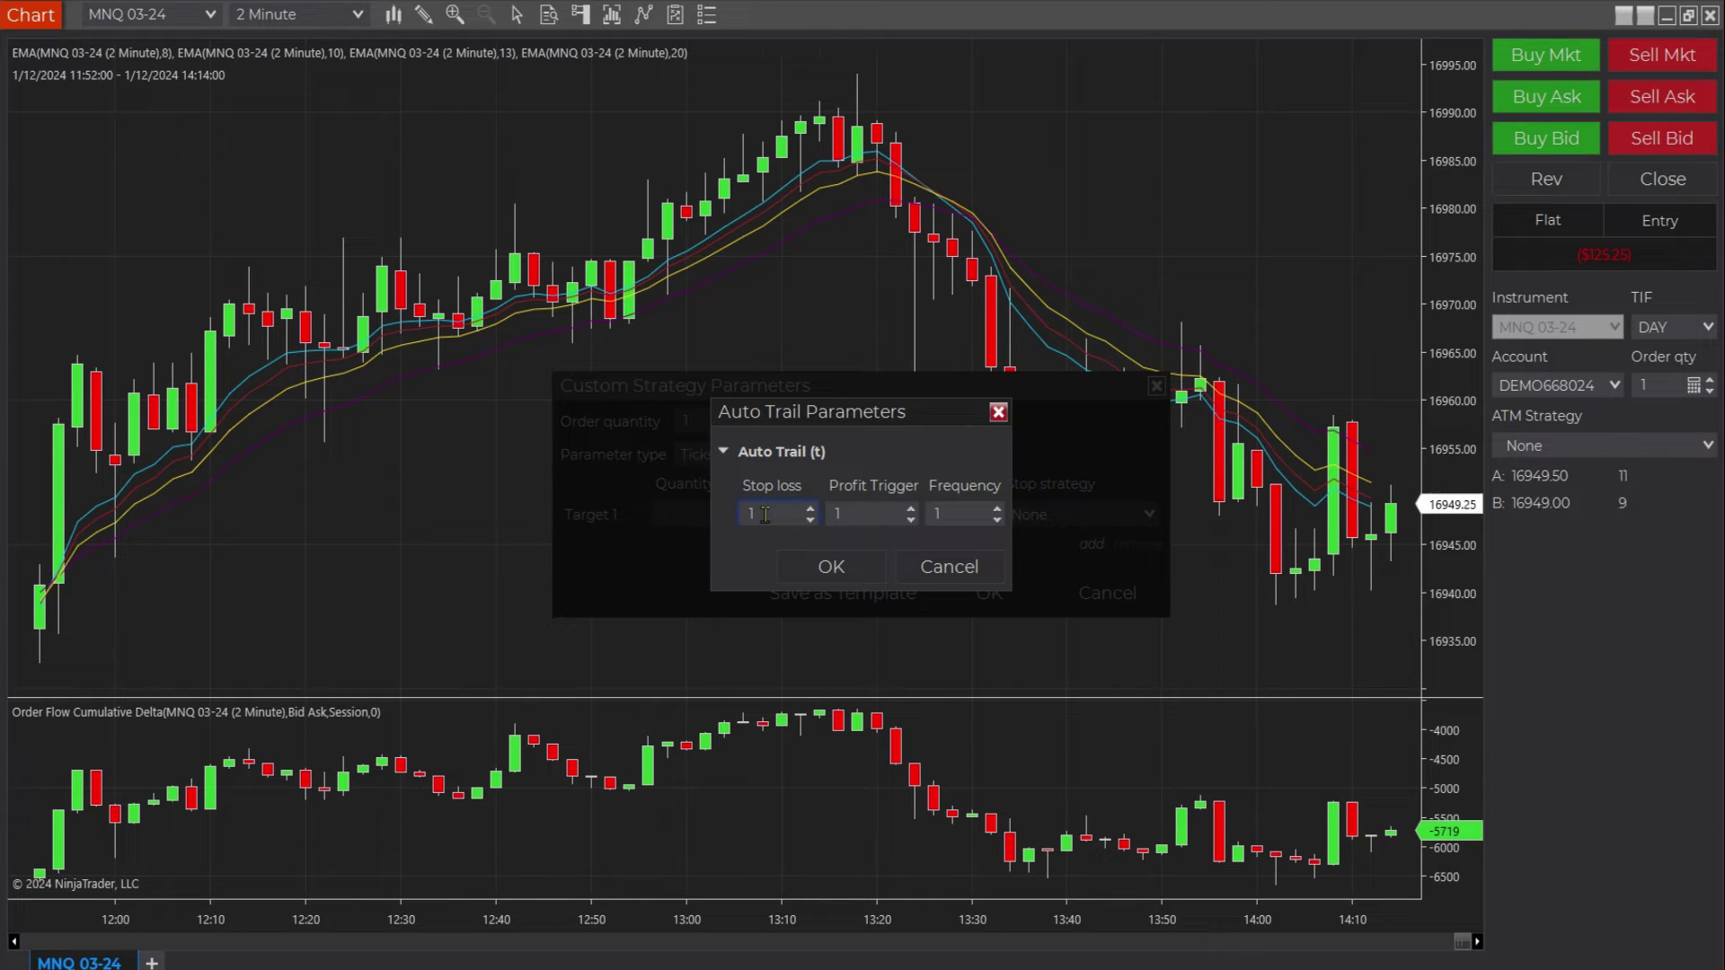
double_click(764, 515)
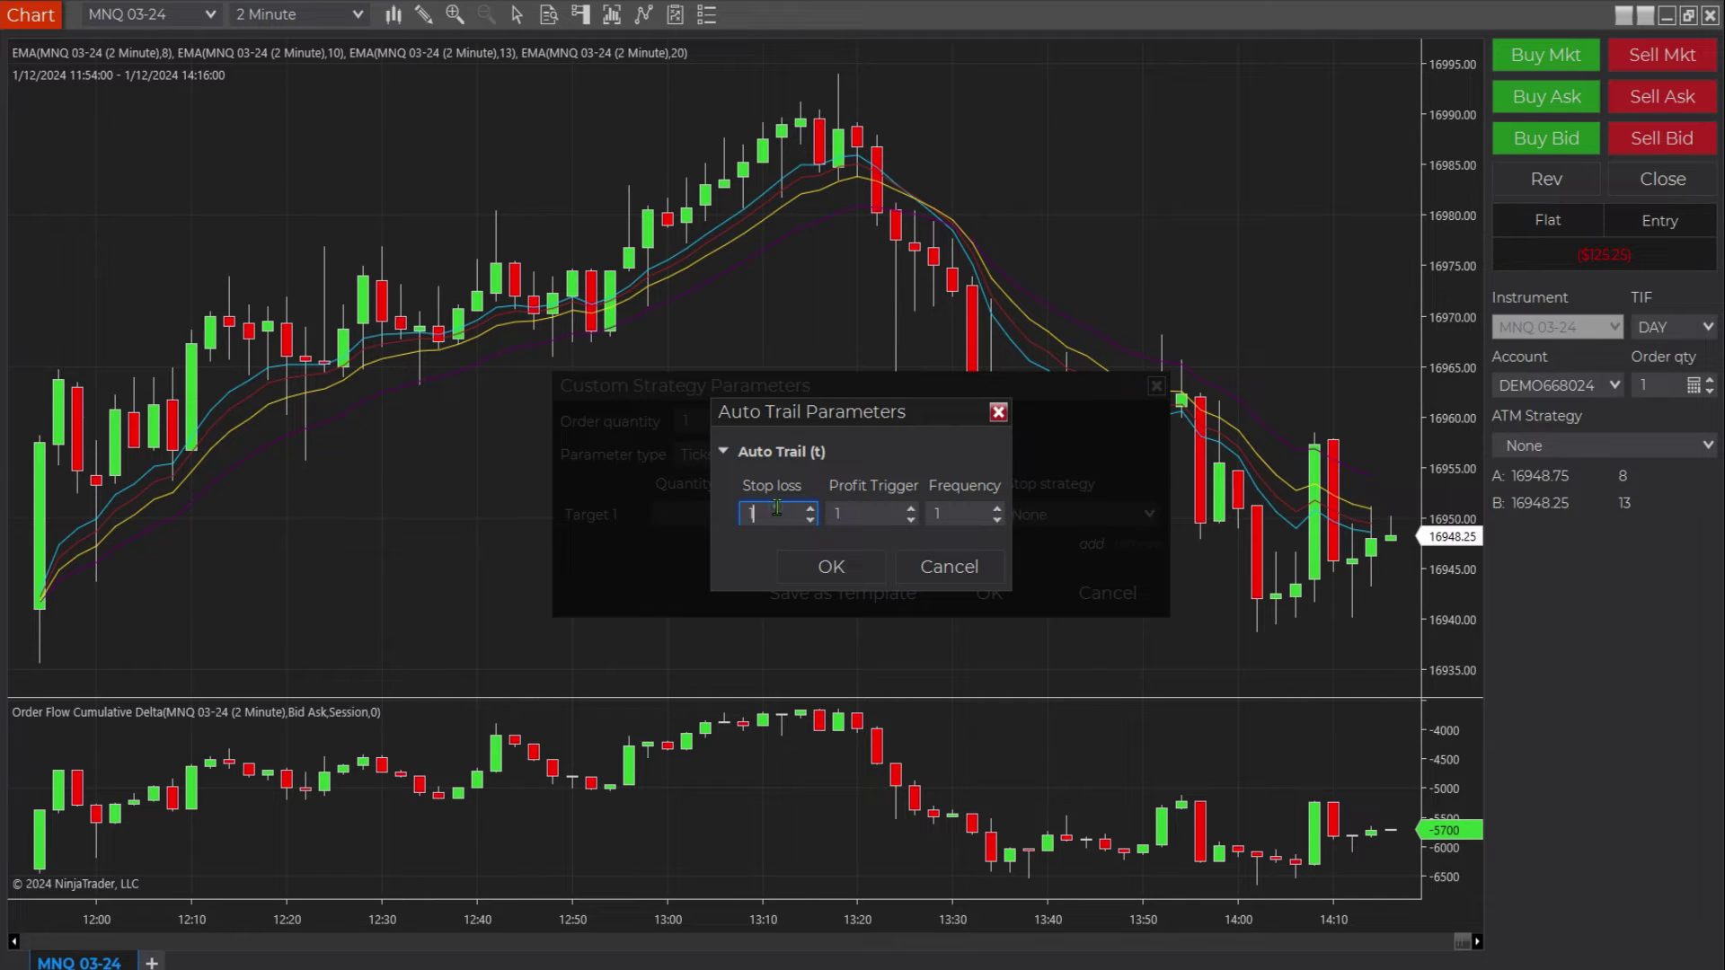
double_click(774, 509)
type("12")
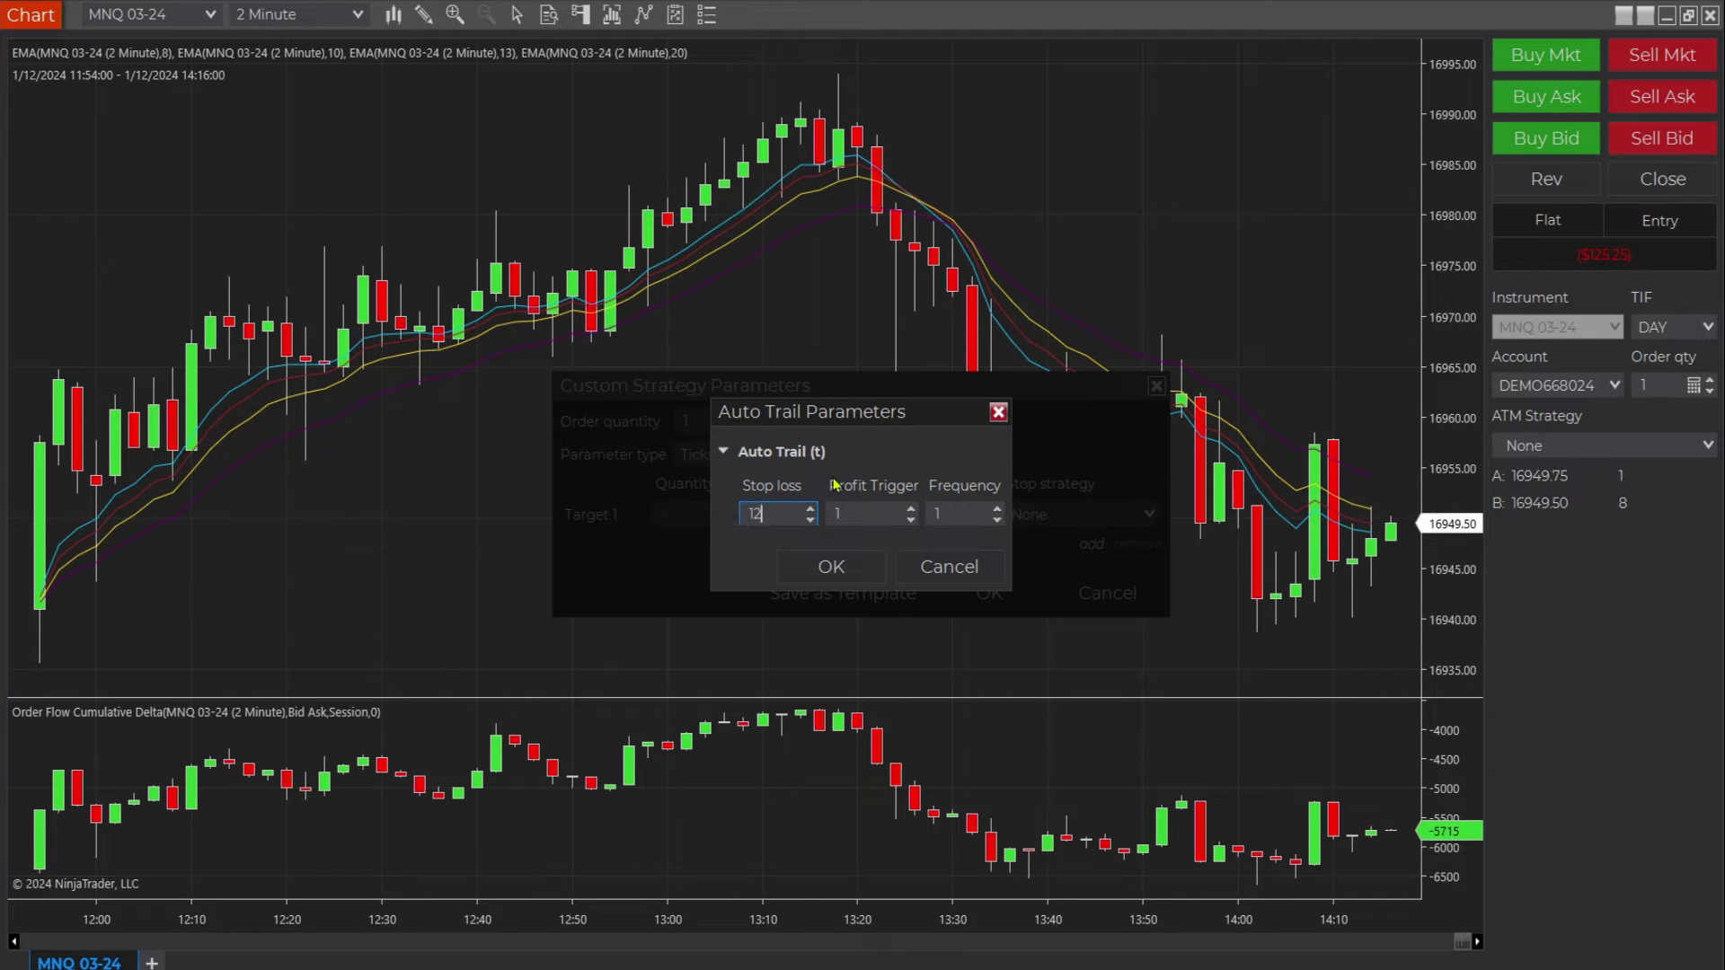
left_click(870, 513)
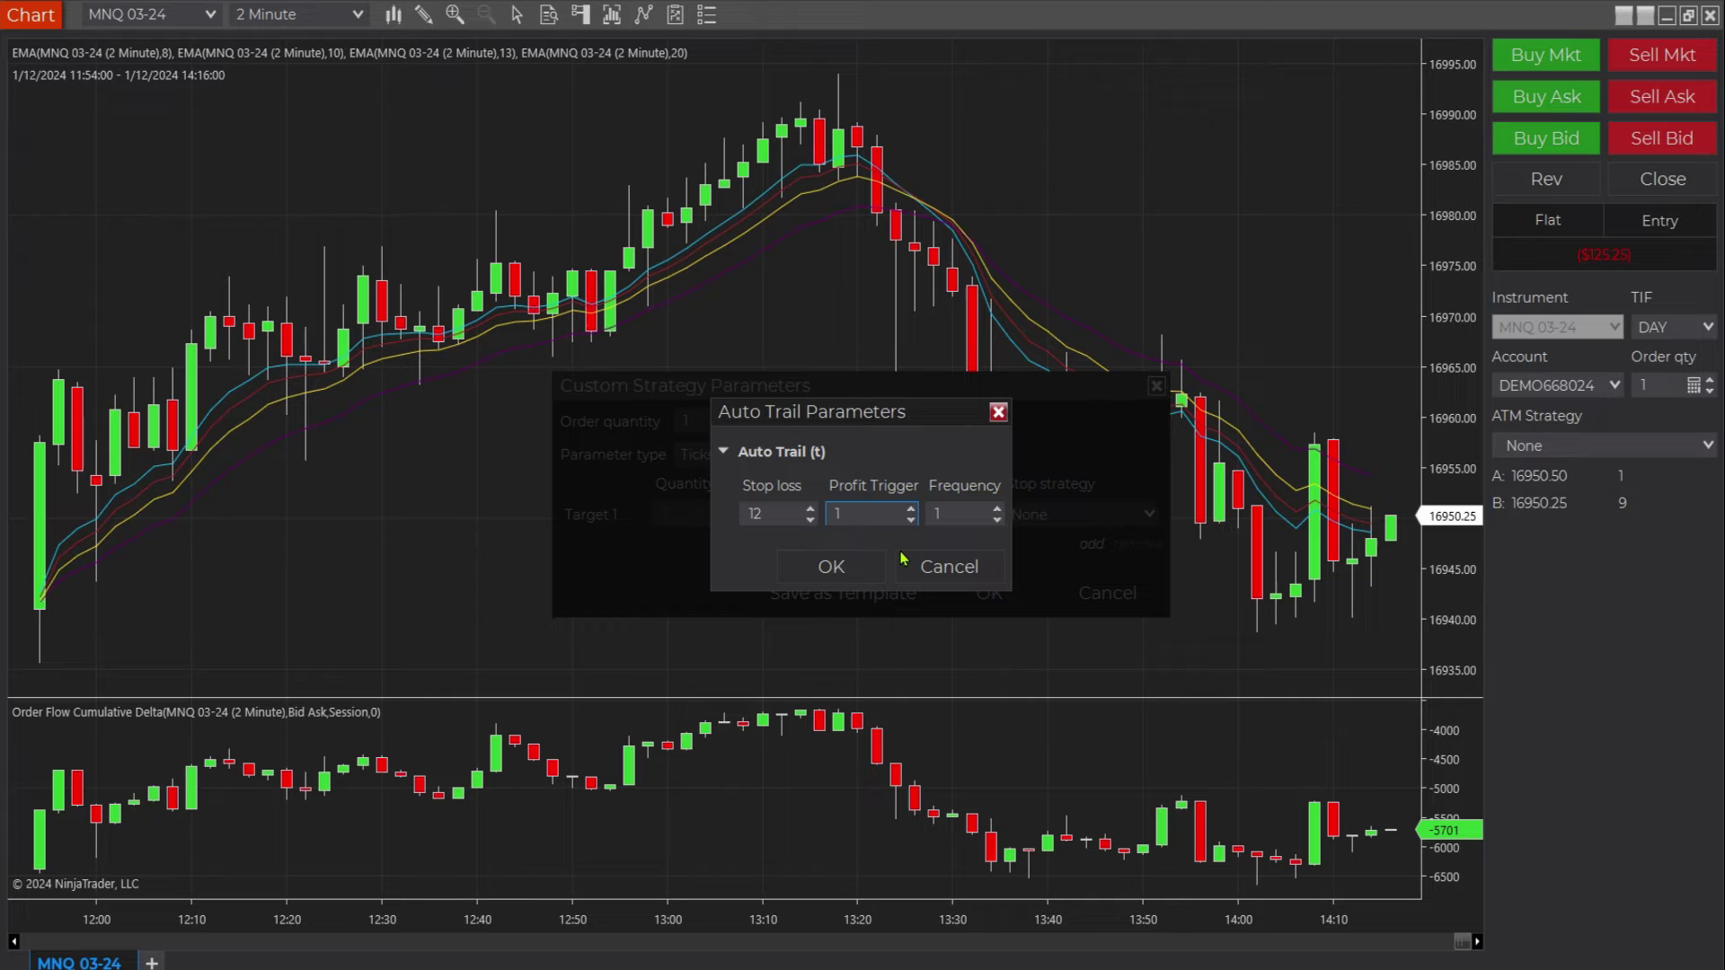
left_click(953, 513)
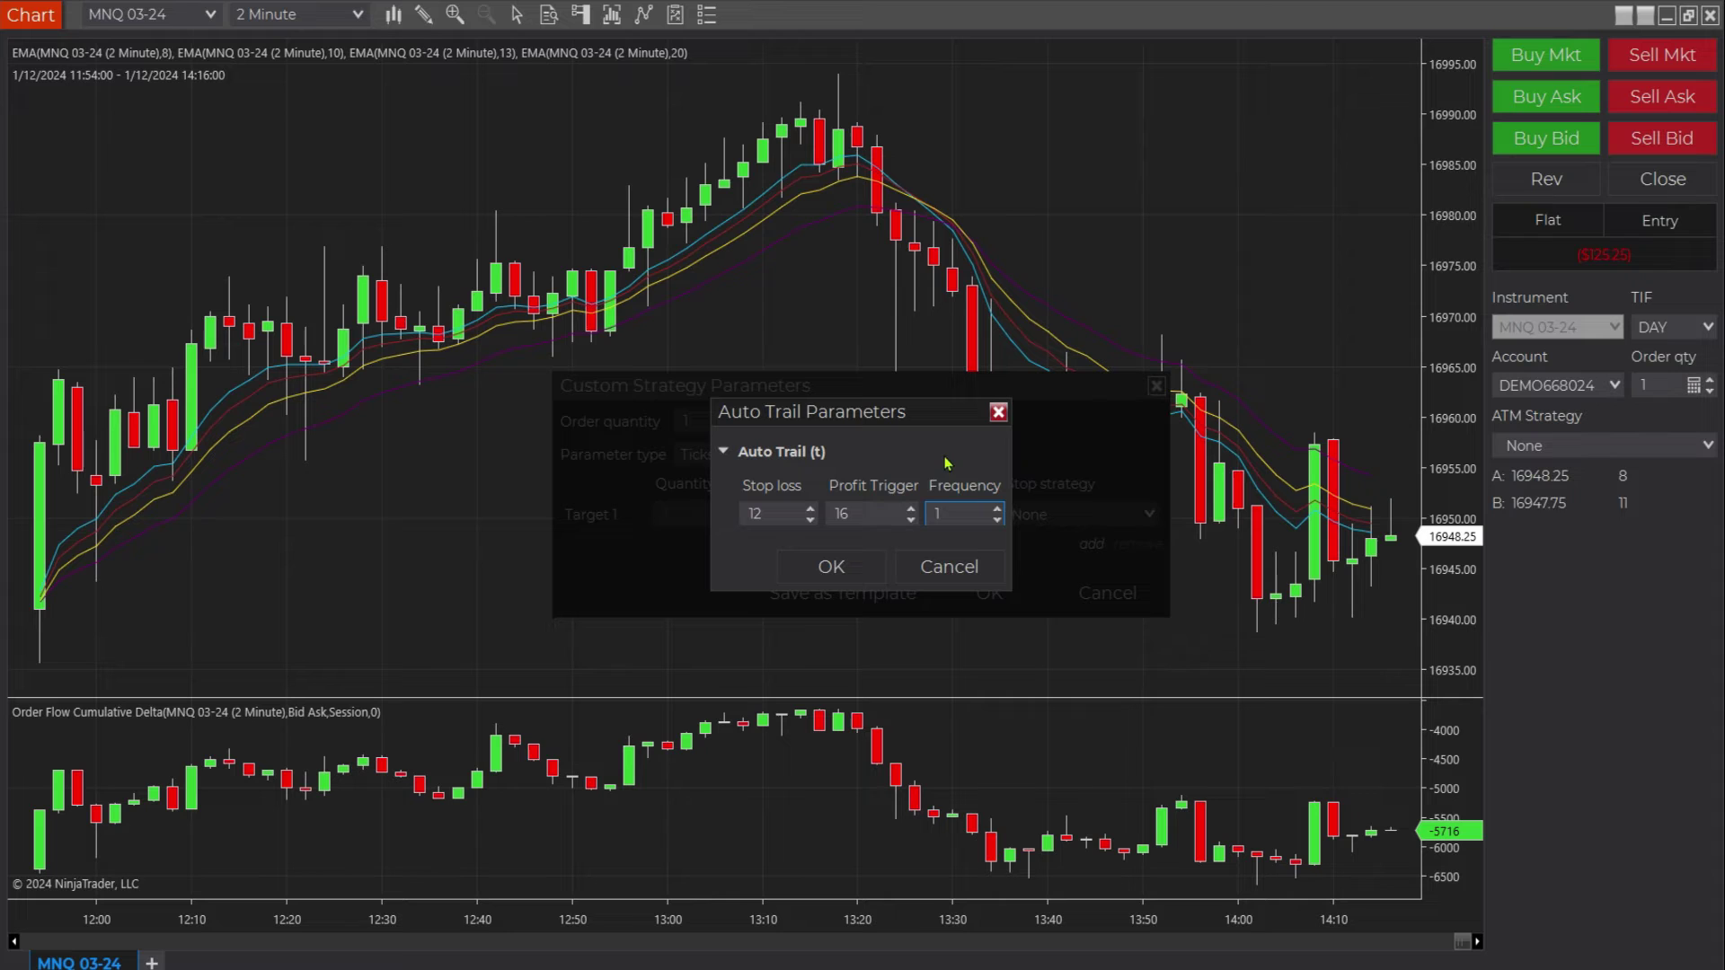
left_click(862, 564)
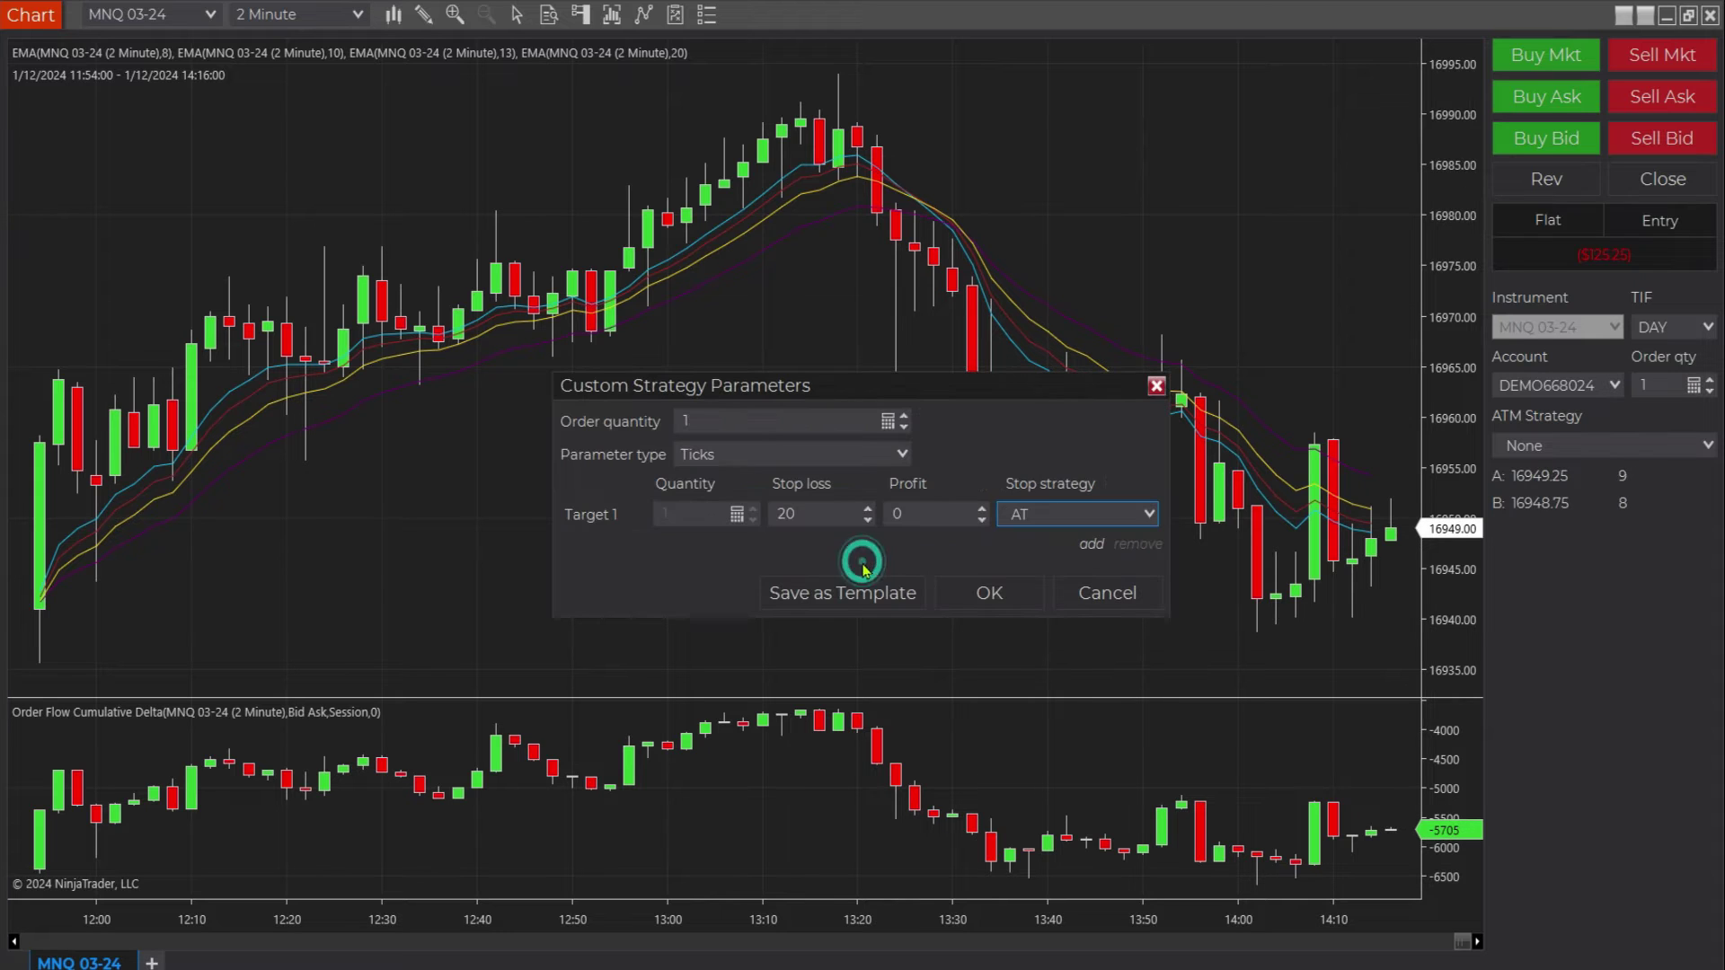
left_click(988, 593)
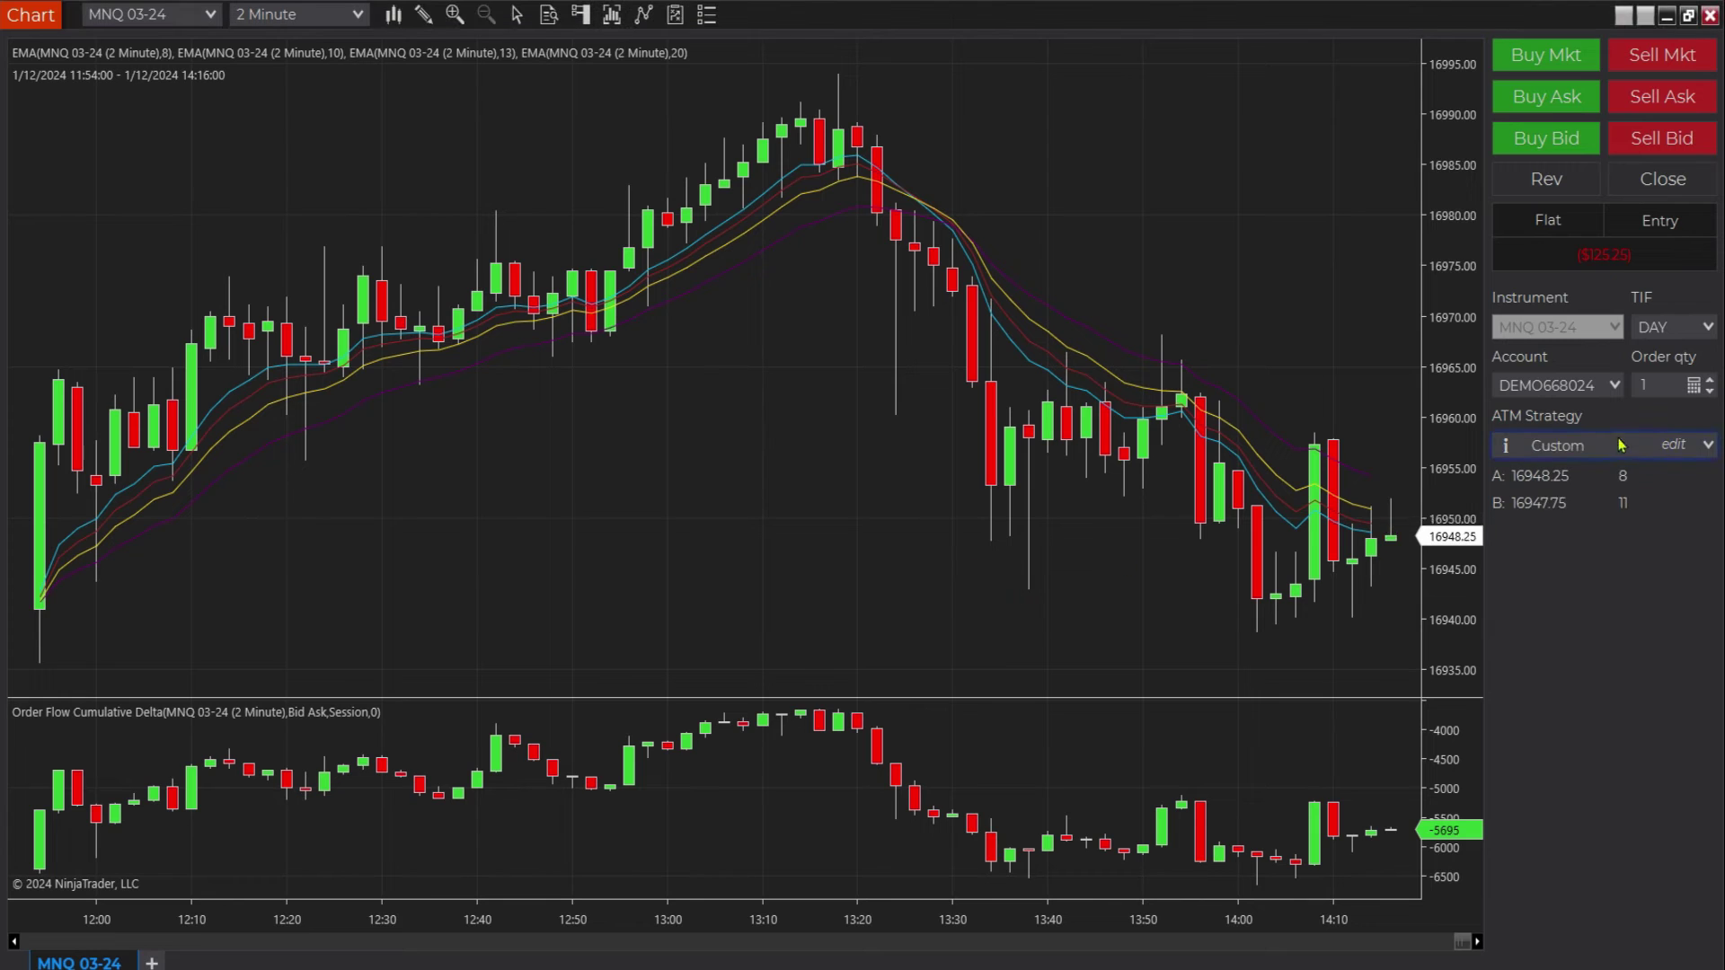
Step: Buy one MNQ 03-24 contract at market with the Custom ATM strategy and confirm the order
mouse_move(1547, 449)
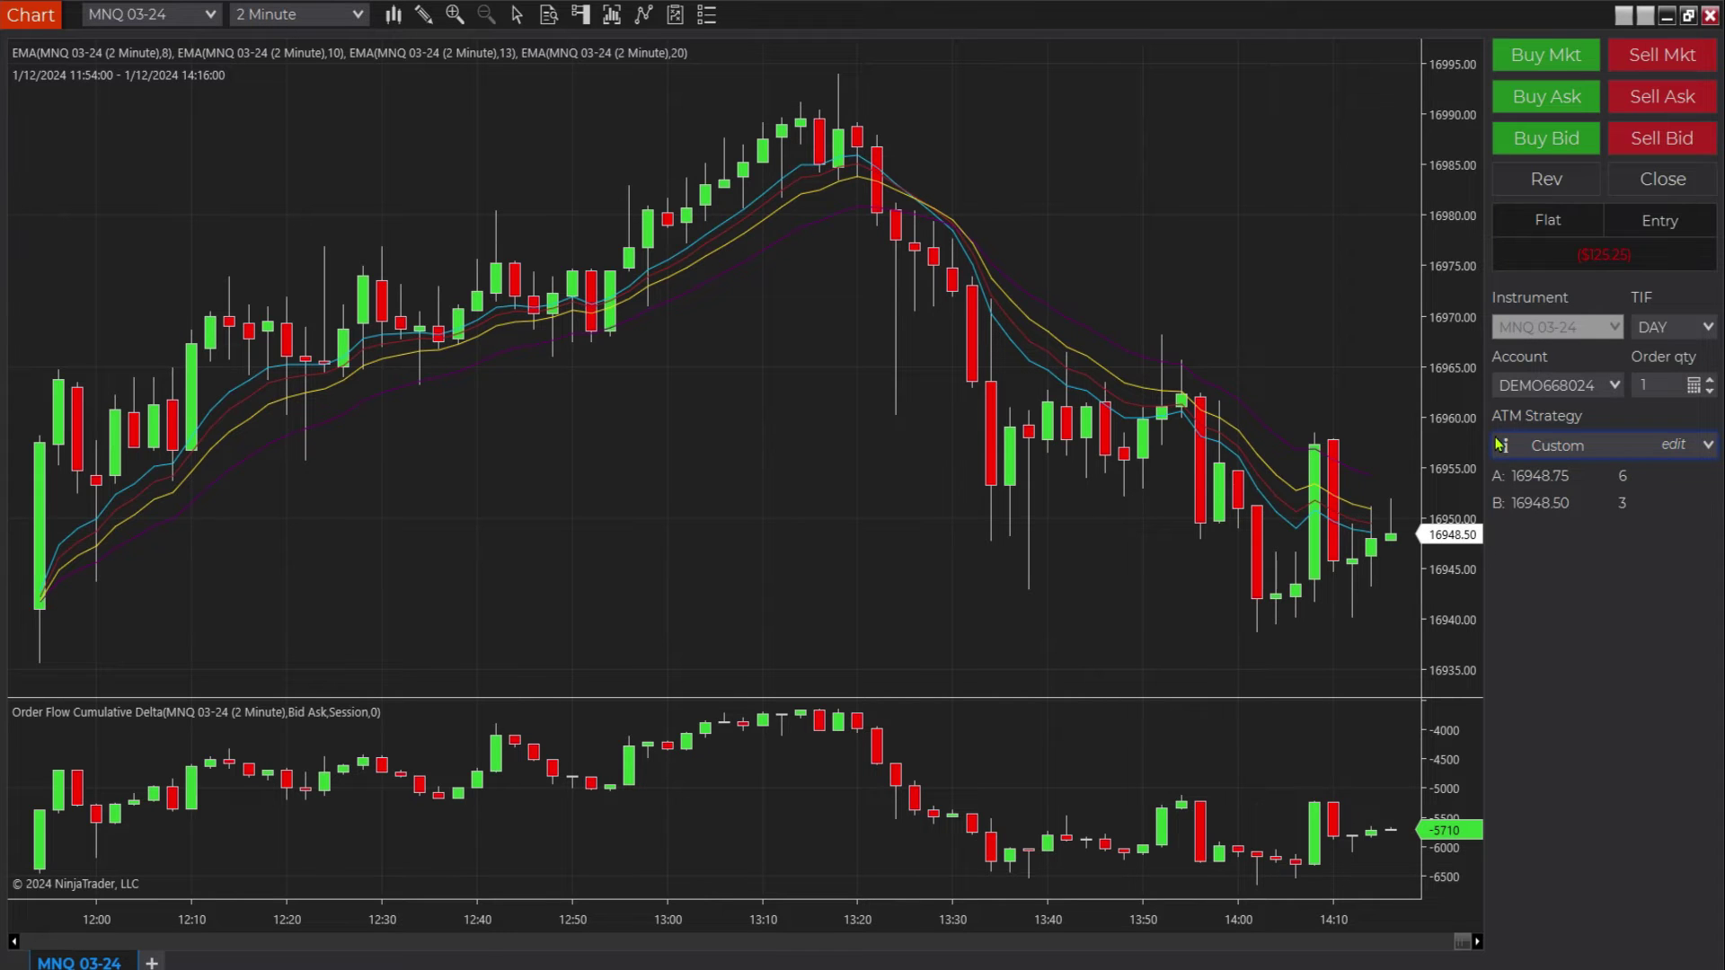
left_click(1539, 61)
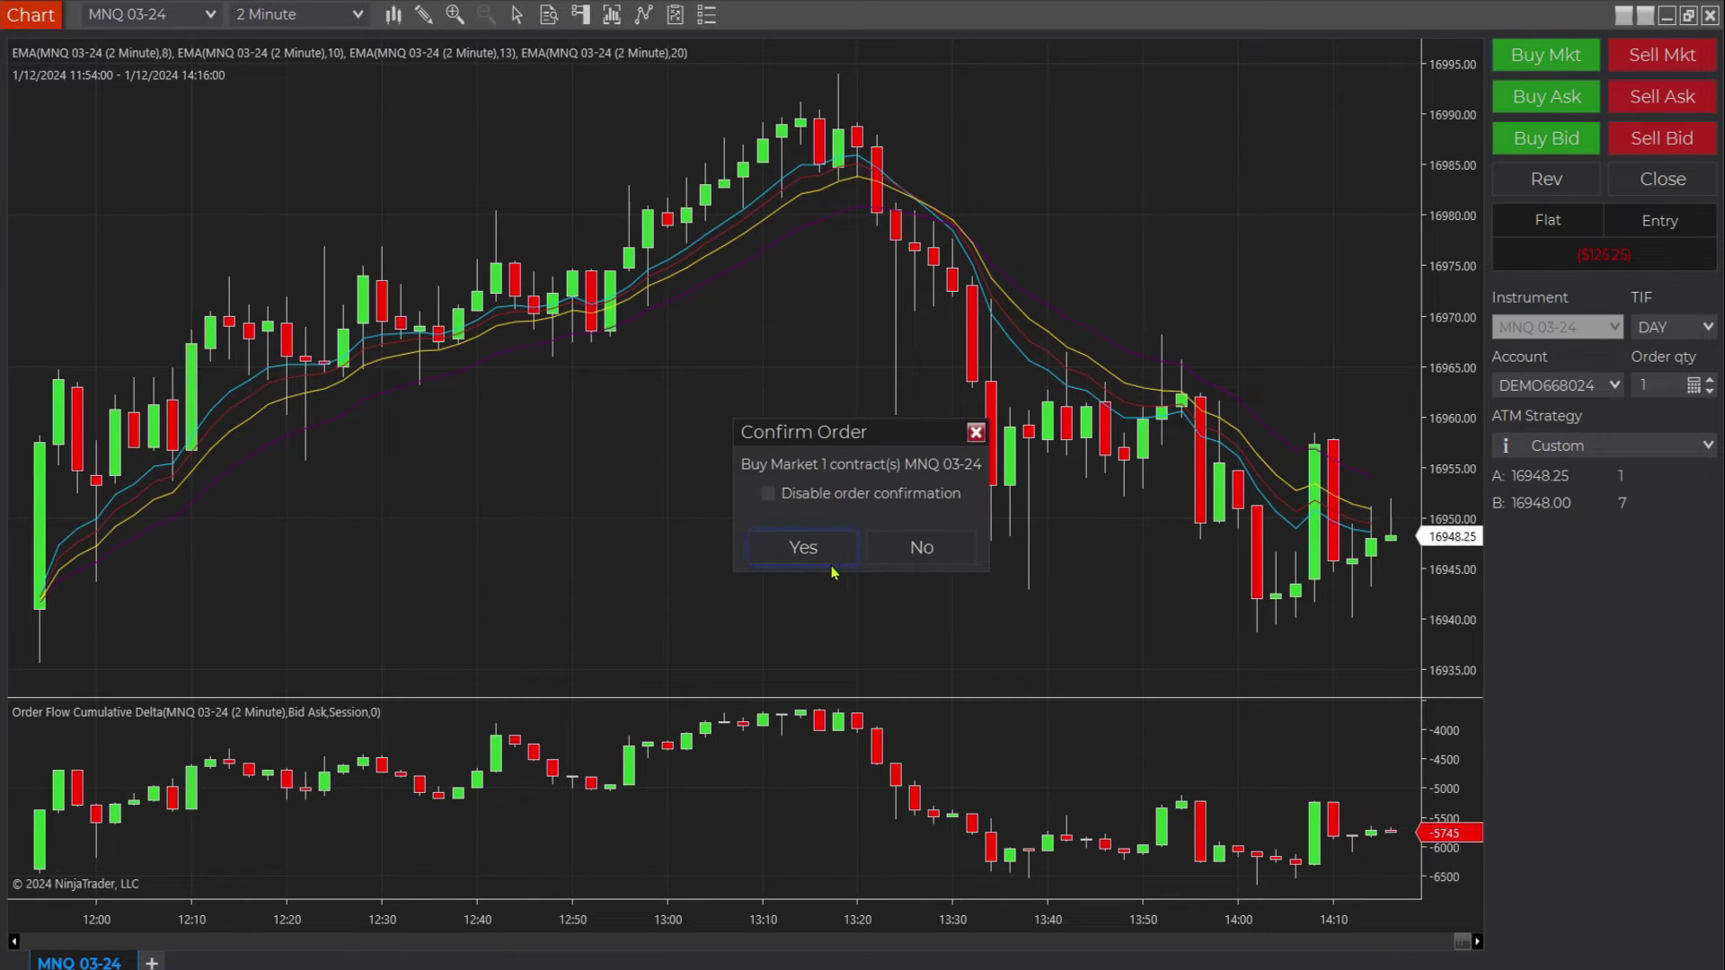
left_click(818, 554)
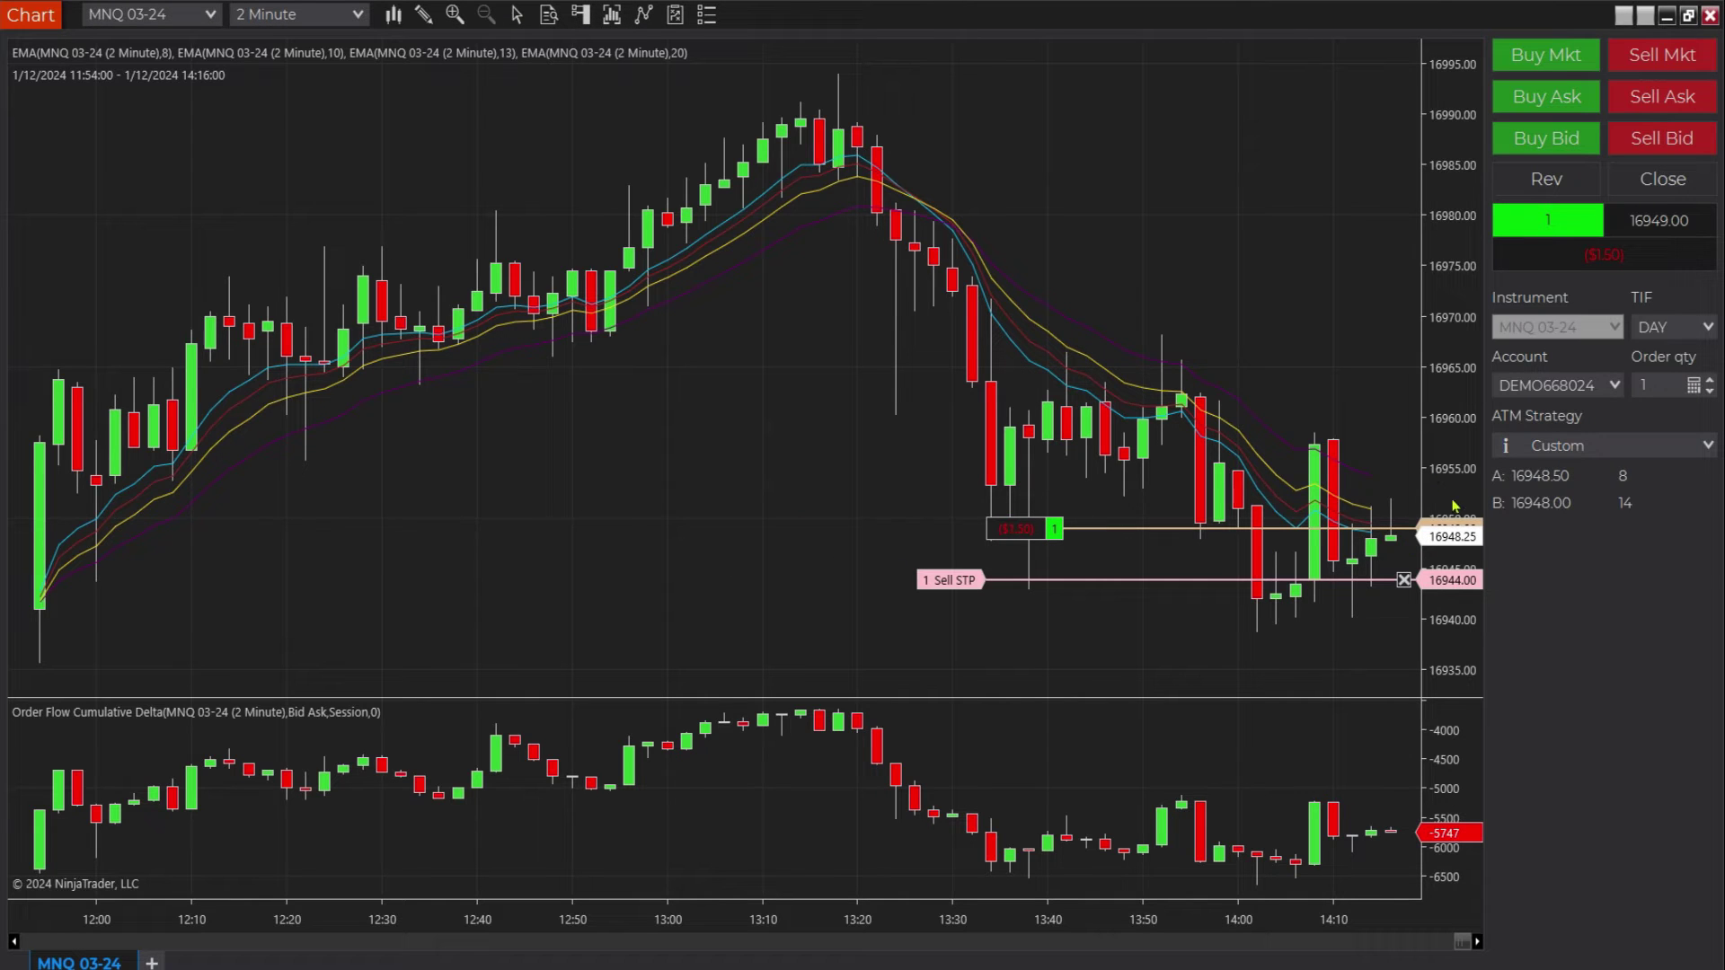
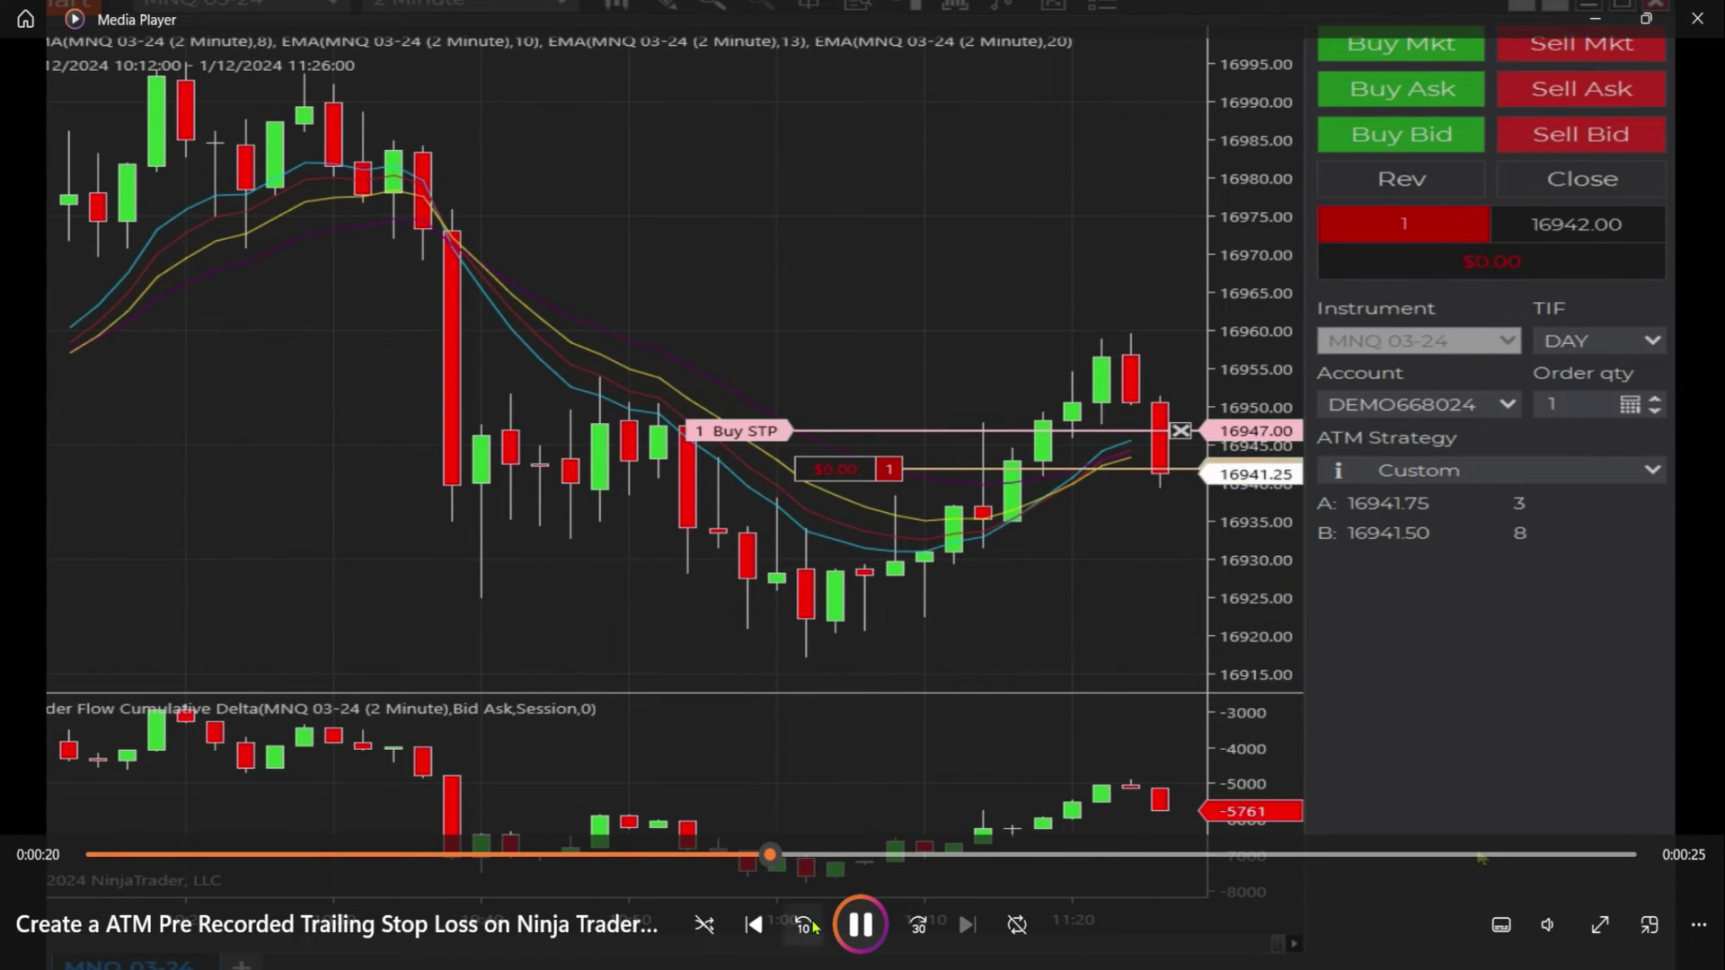
Step: Play and pause the pre-recorded trailing stop loss video in Media Player to examine how the buy stop order follows the short position
key("space")
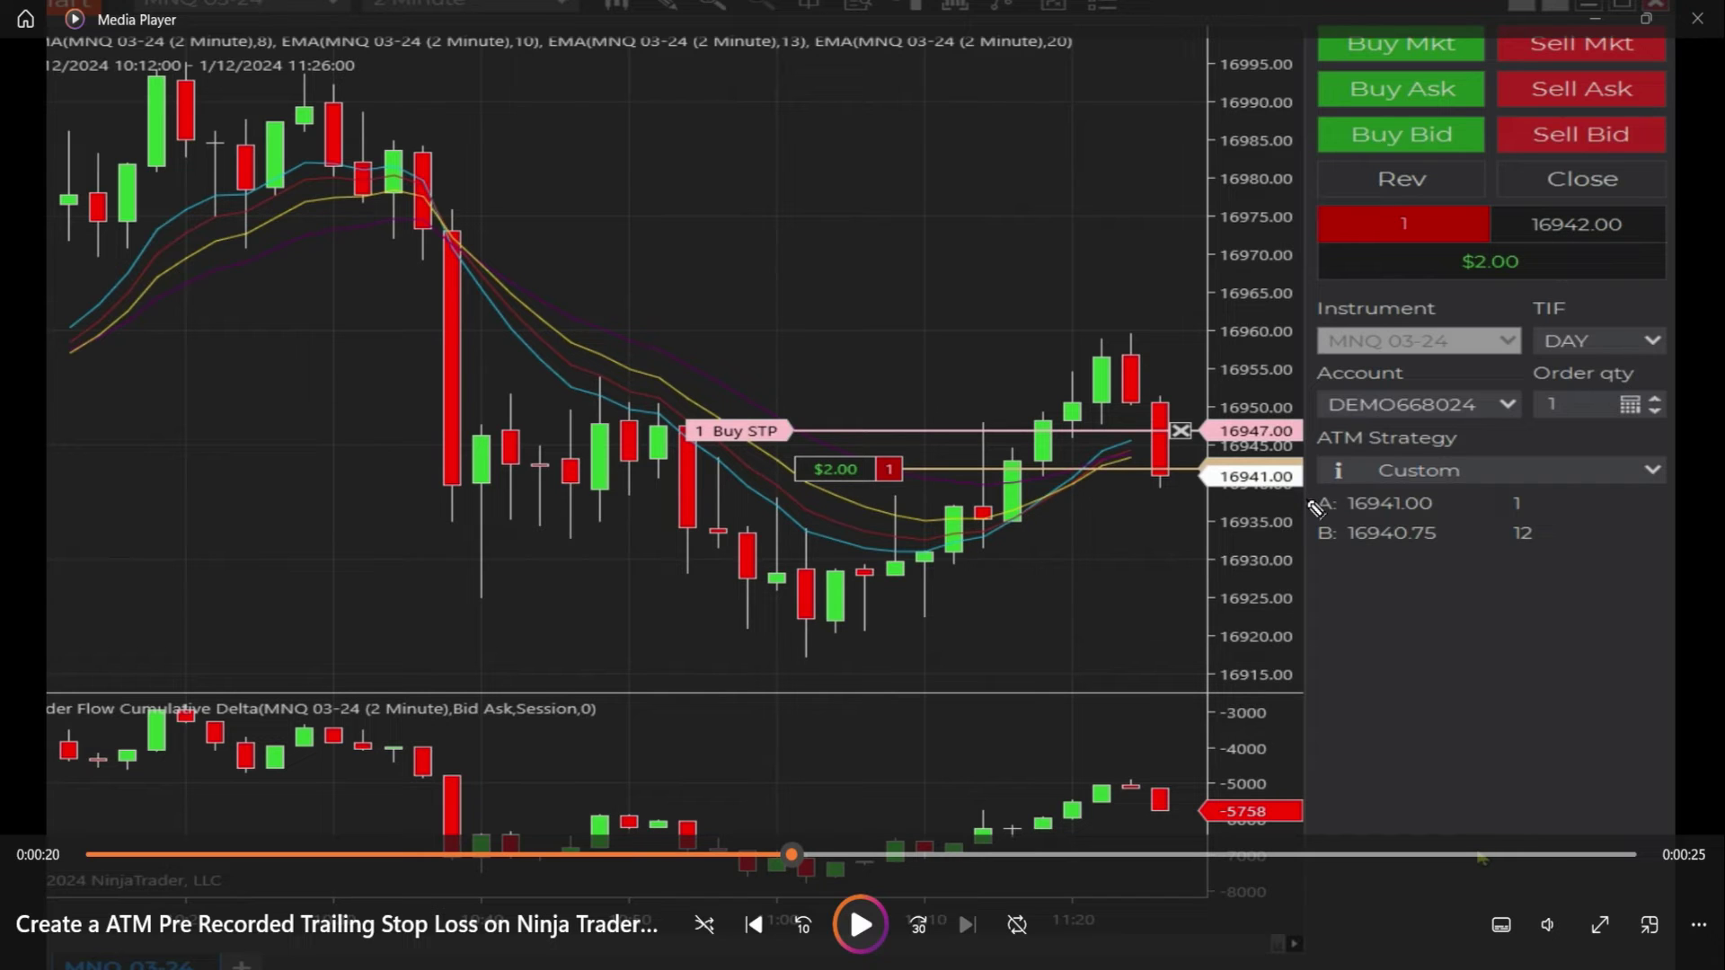
left_click_drag(1306, 500, 1418, 494)
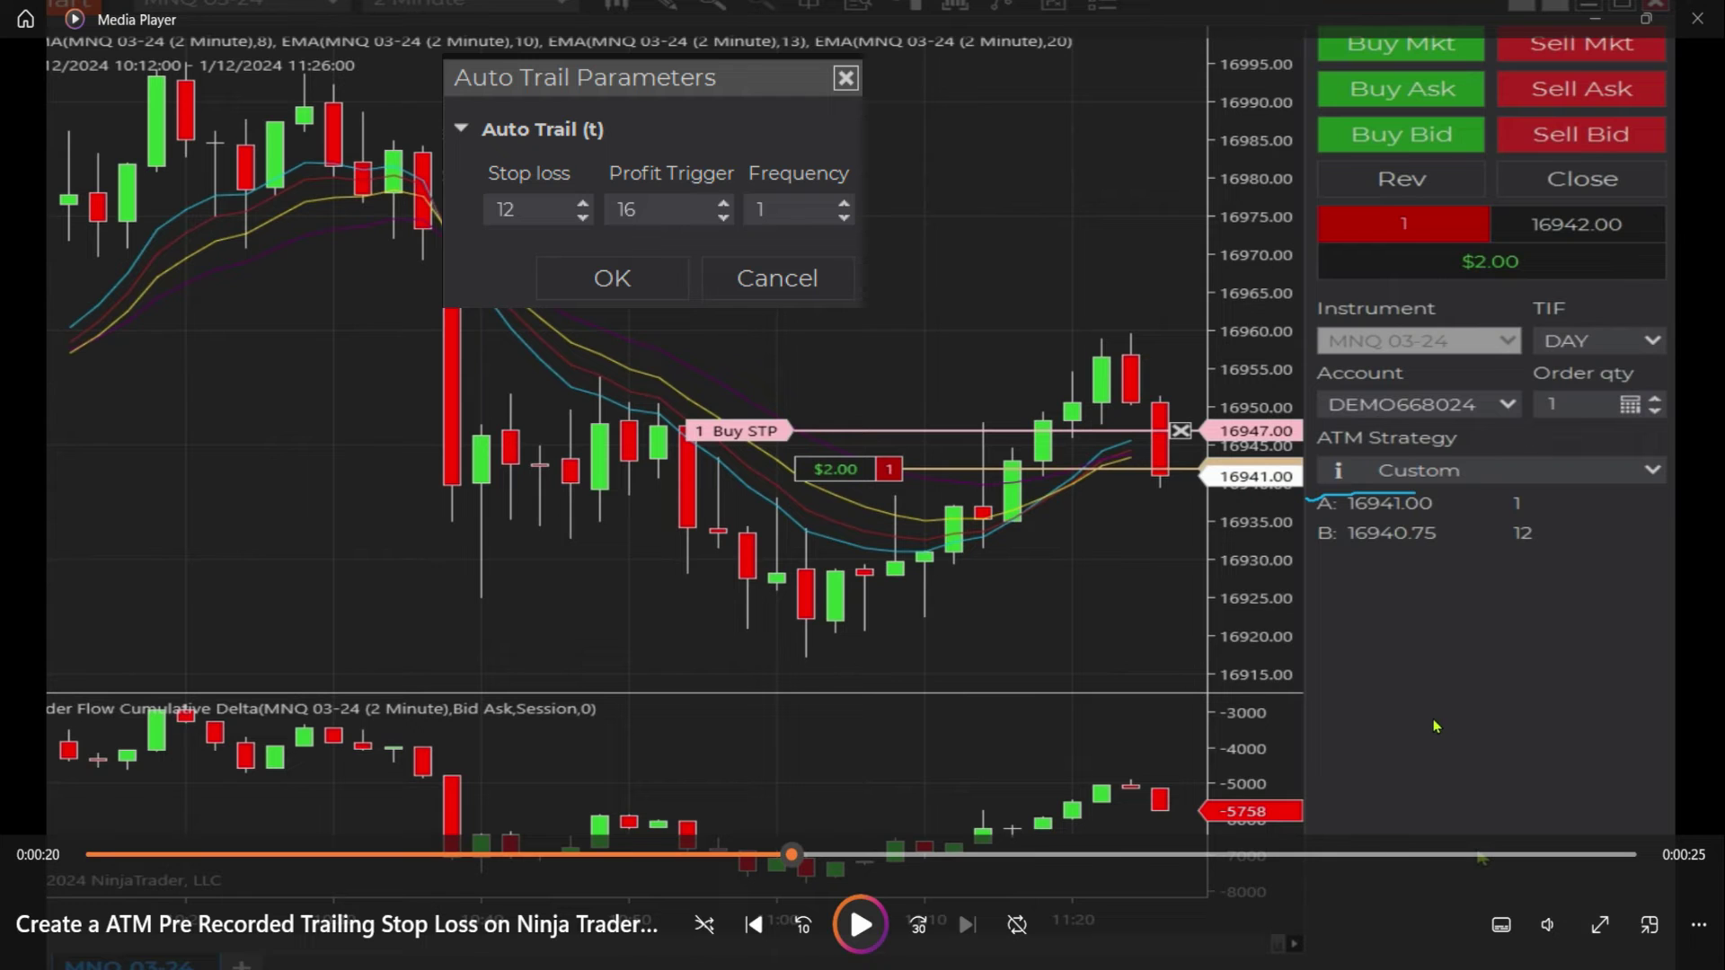
key("space")
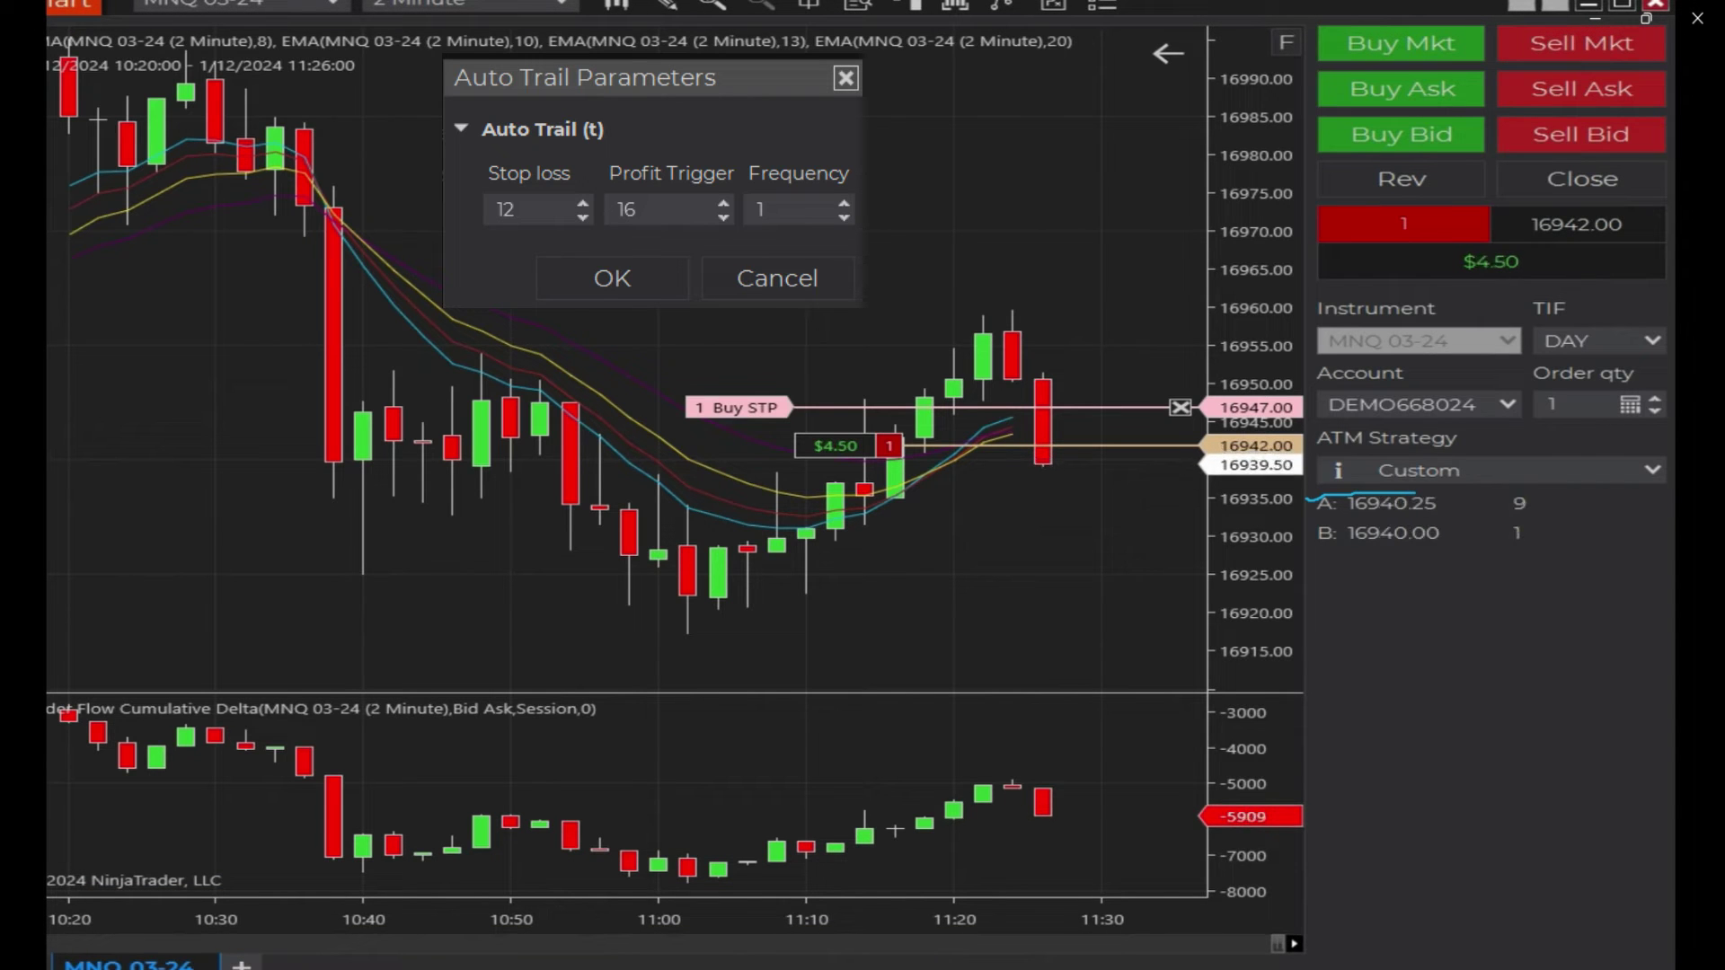
left_click(1437, 799)
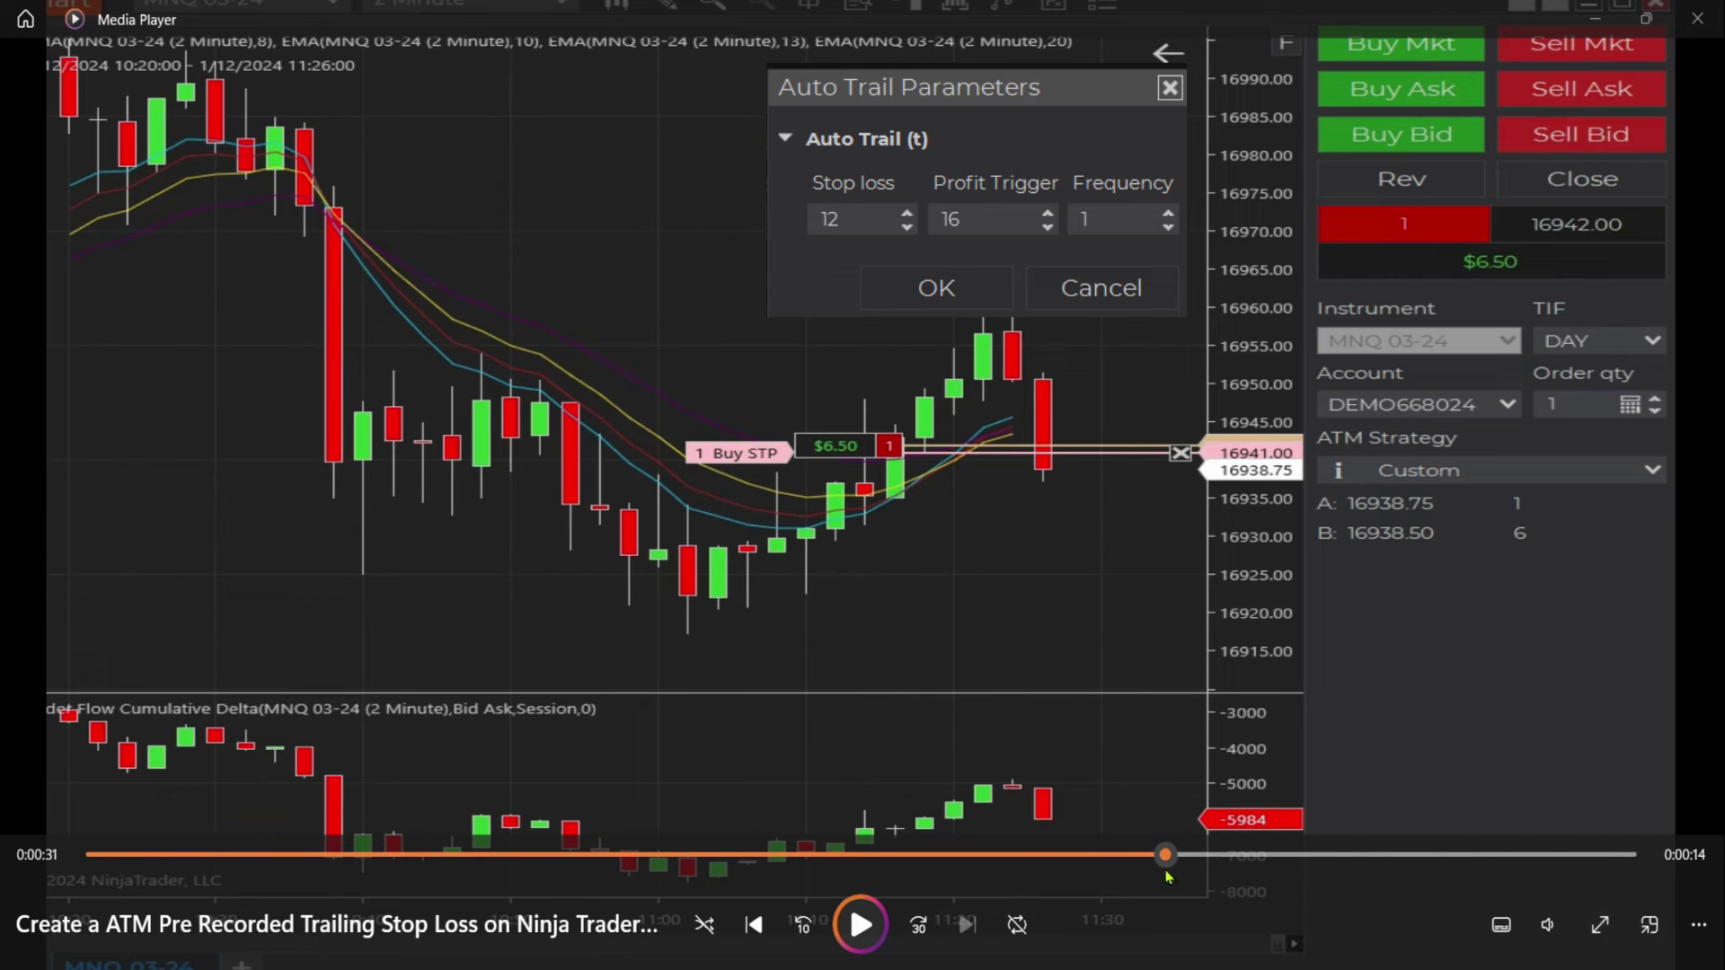
left_click(850, 925)
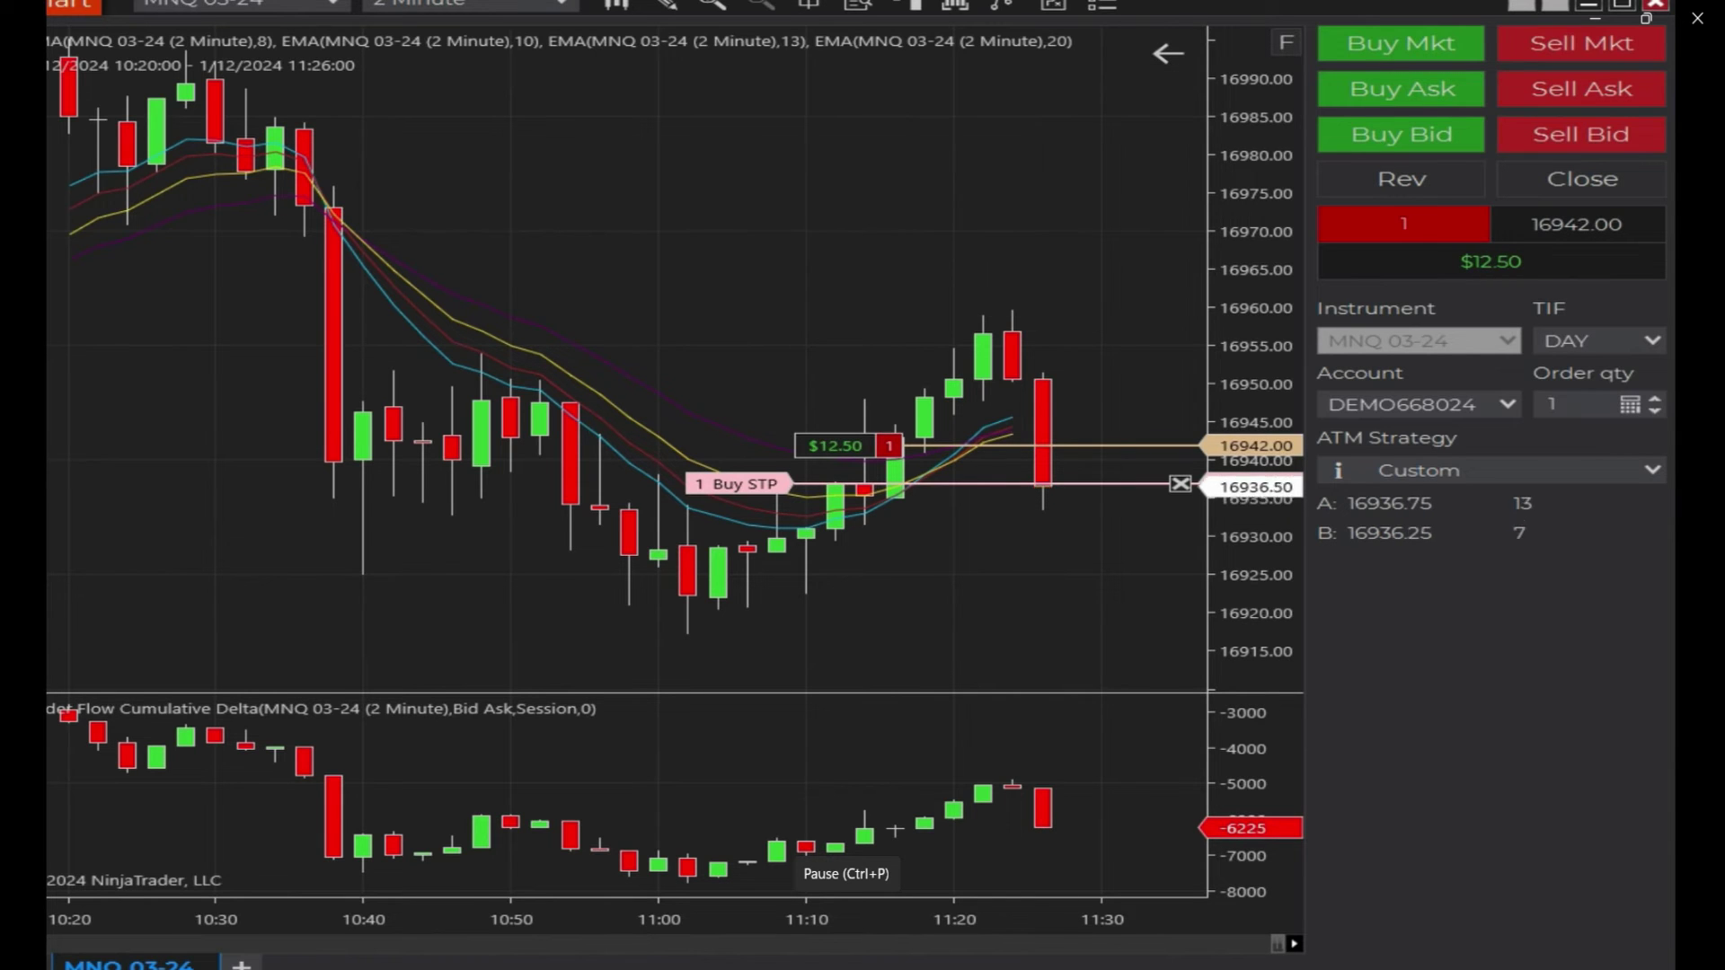
left_click(850, 925)
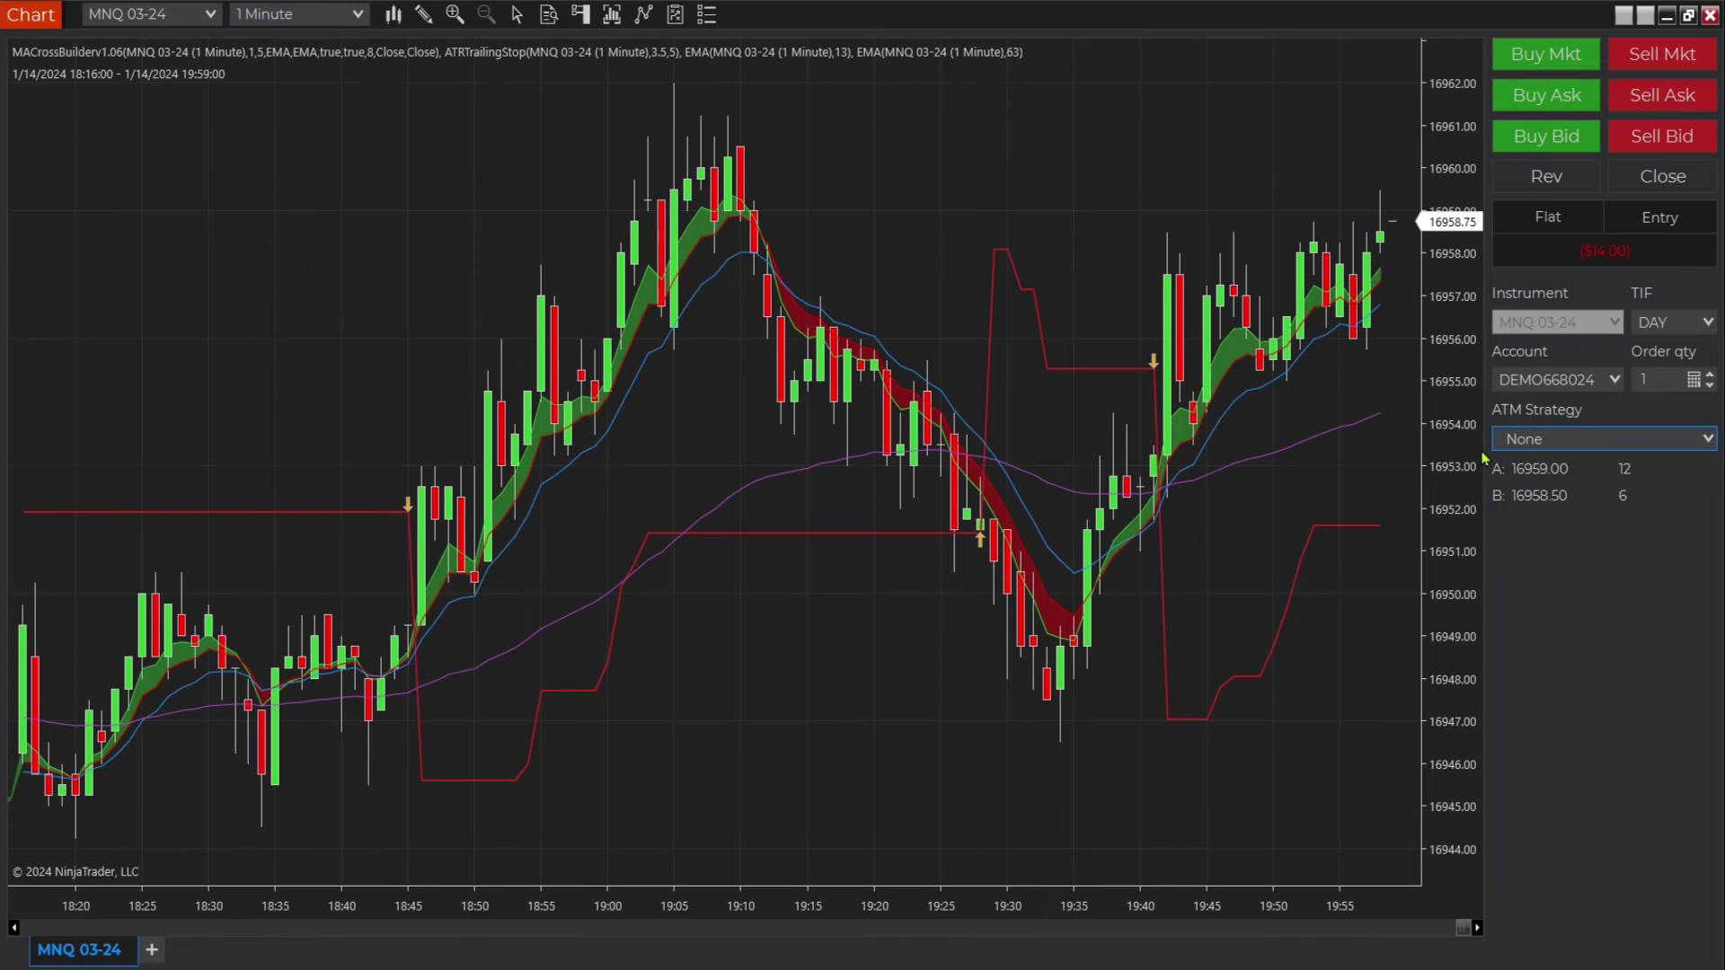
Step: Start a custom ATM strategy on the 1 Minute NinjaTrader chart for 1 contract with a 4-tick stop loss and profit 0
left_click(1646, 448)
left_click(1565, 474)
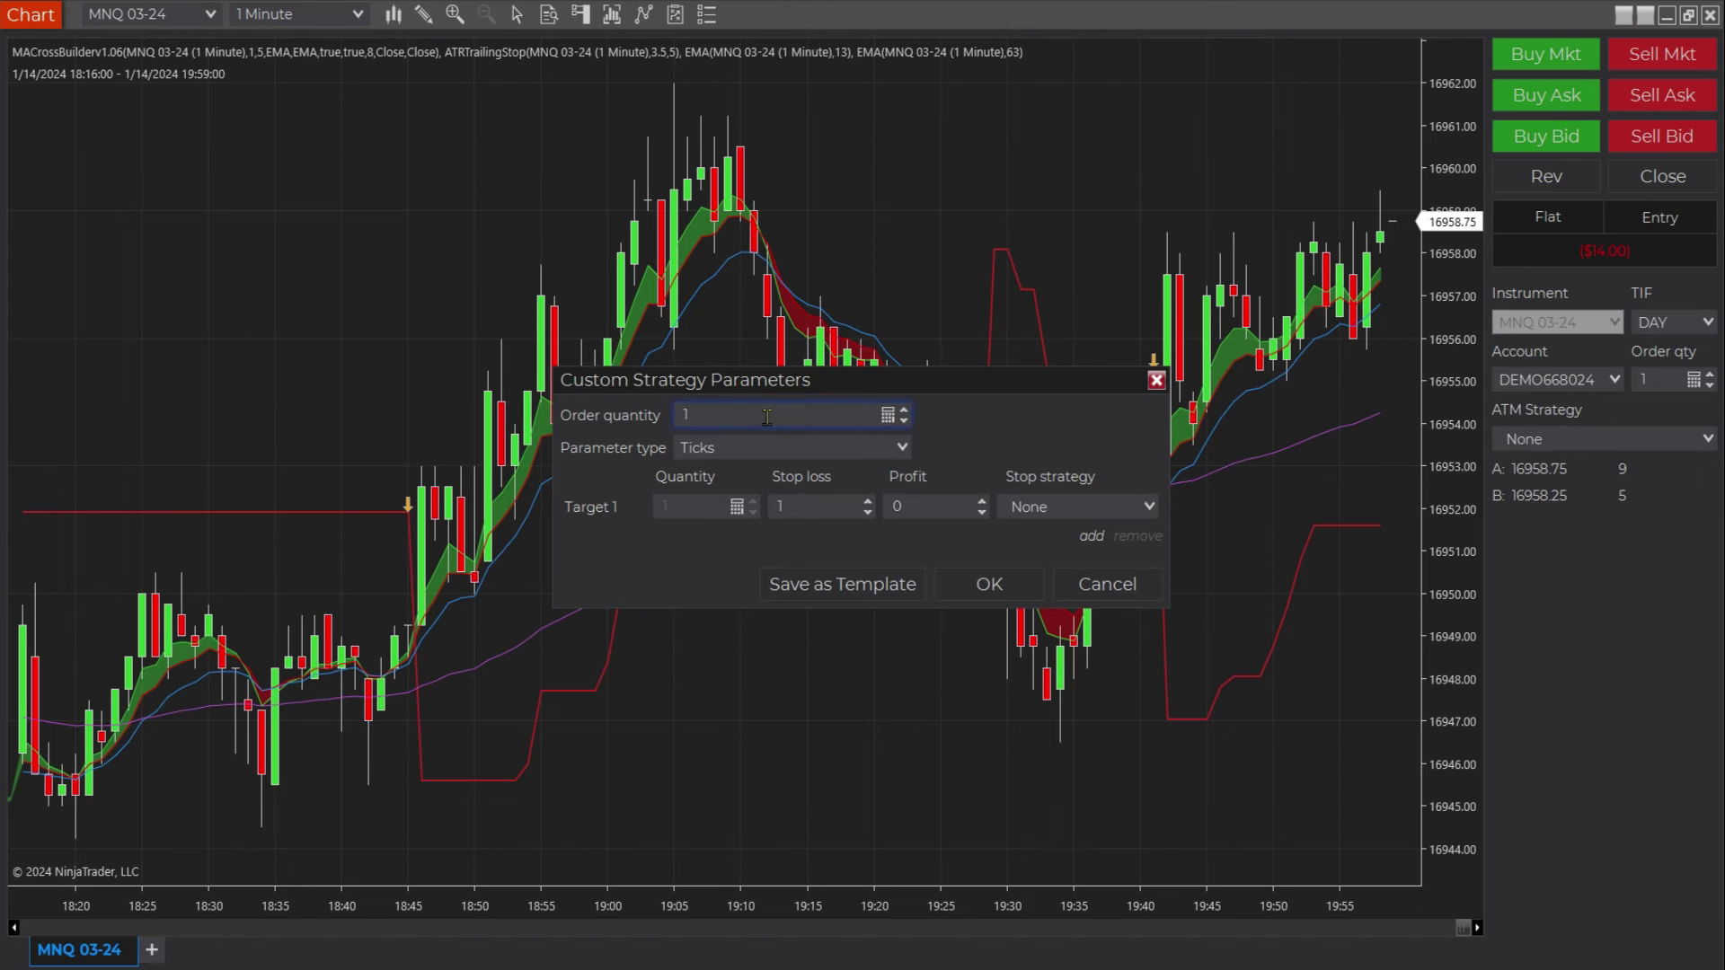
left_click(708, 414)
left_click(791, 504)
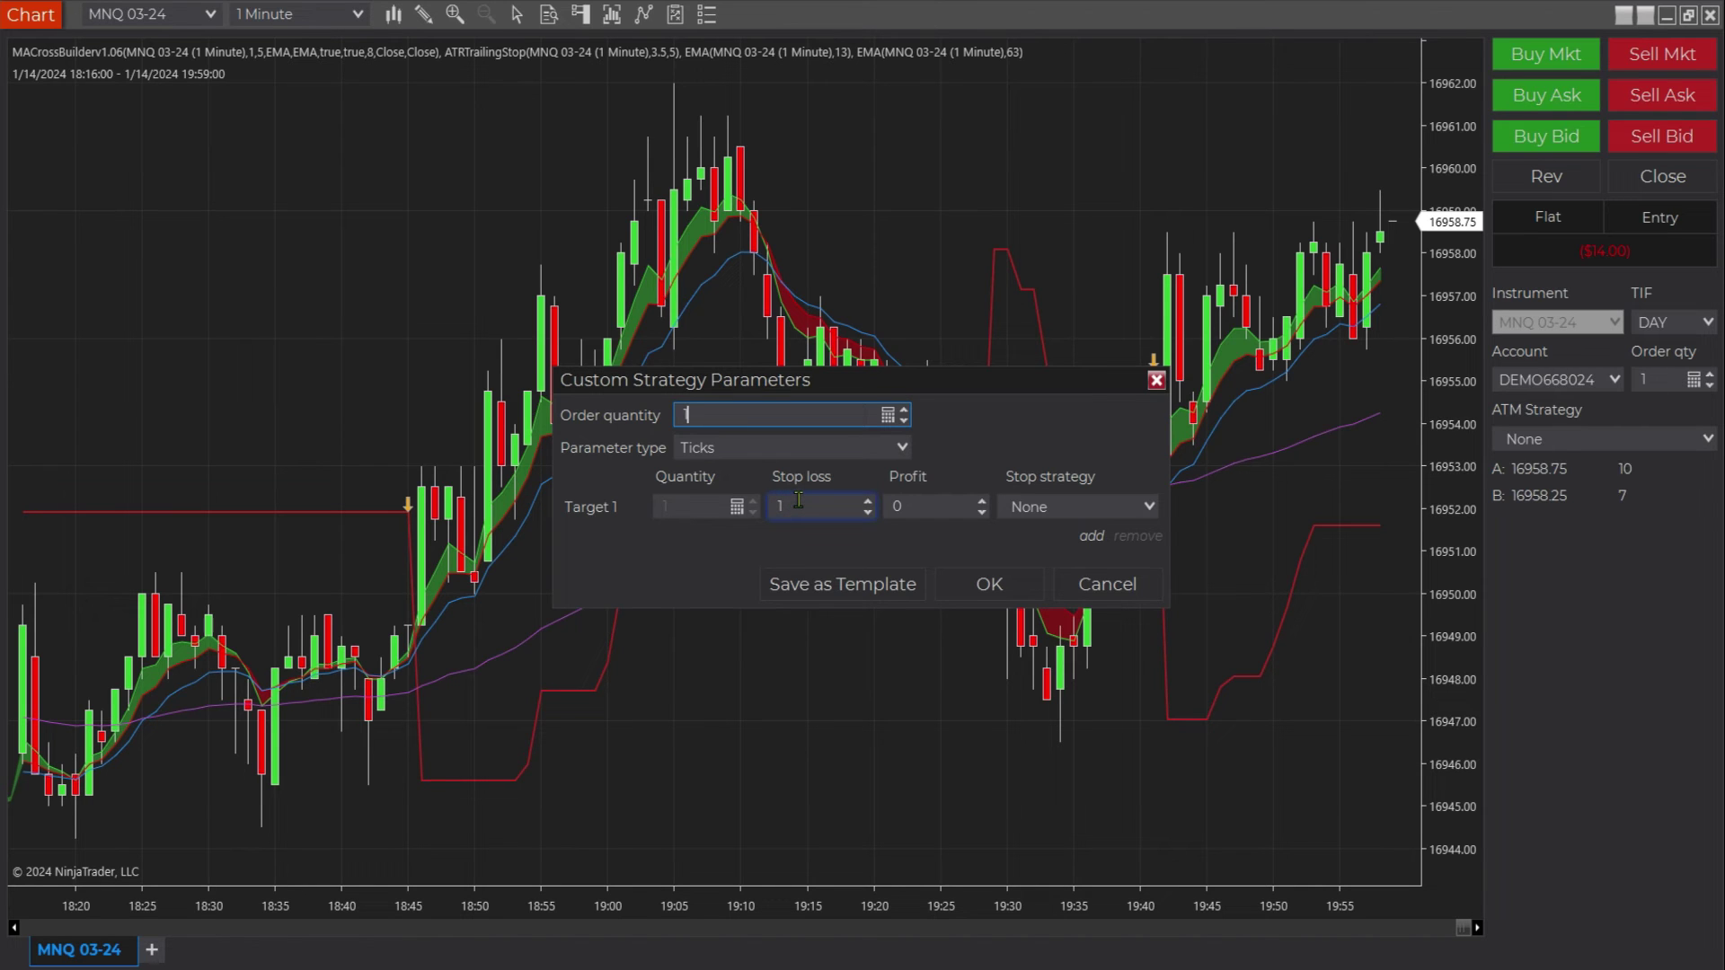
double_click(798, 500)
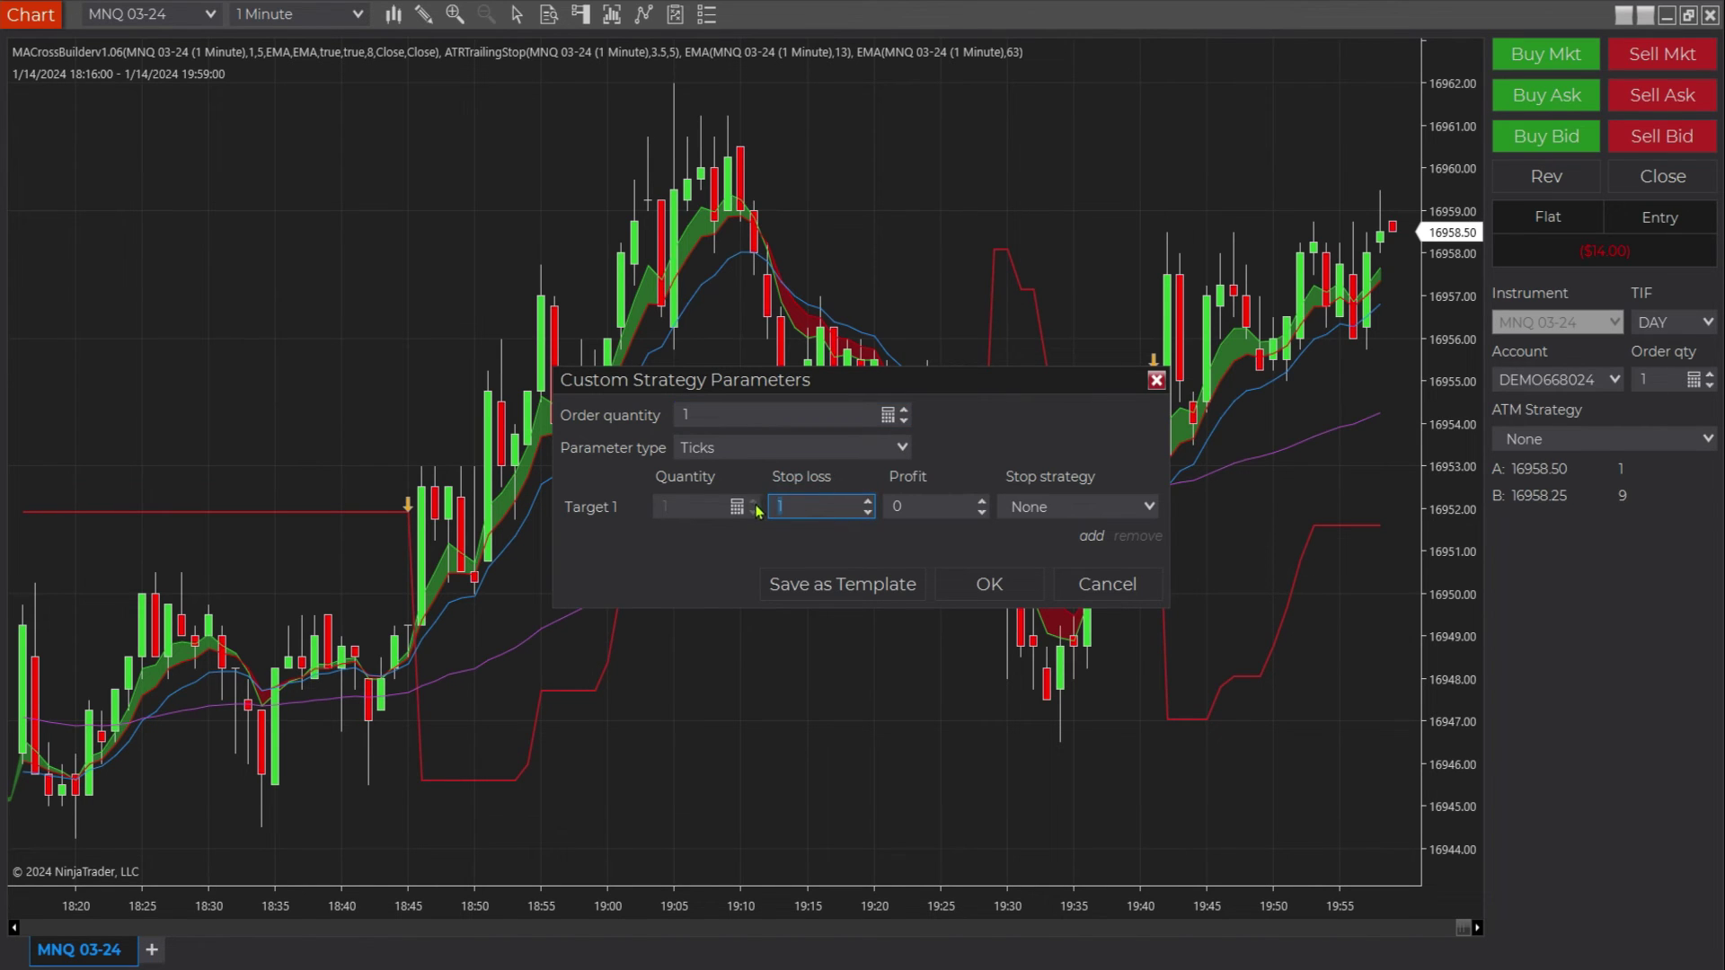
type("4")
left_click(758, 447)
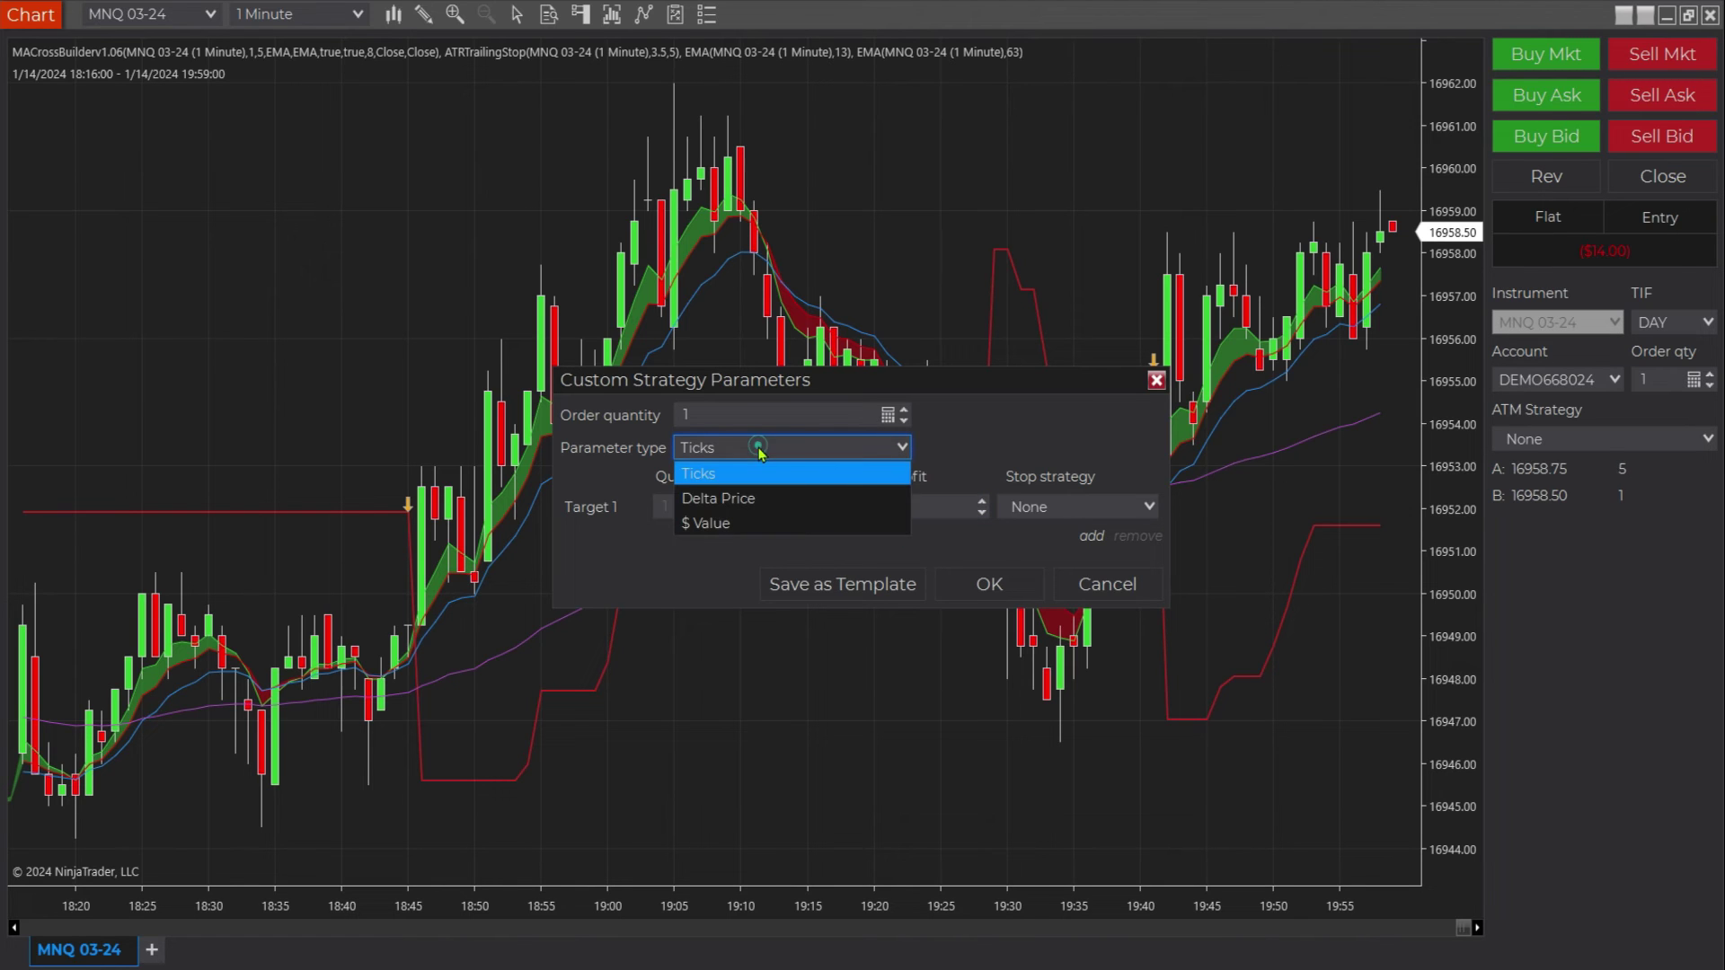
left_click(987, 422)
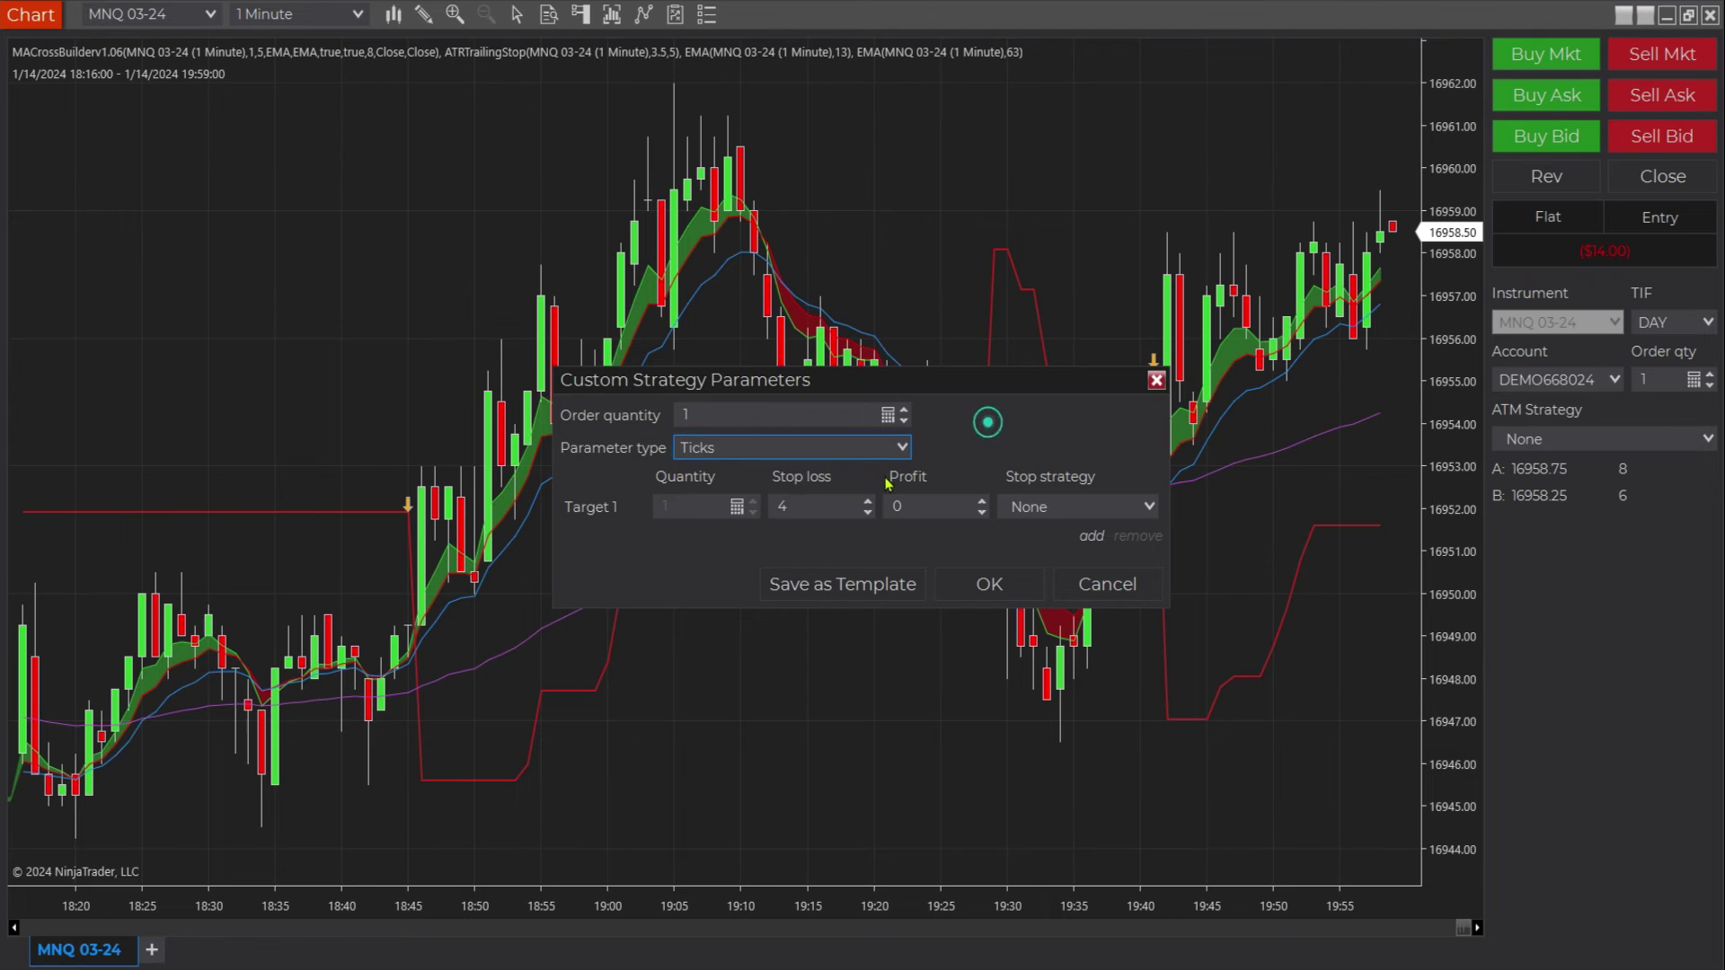
left_click(919, 507)
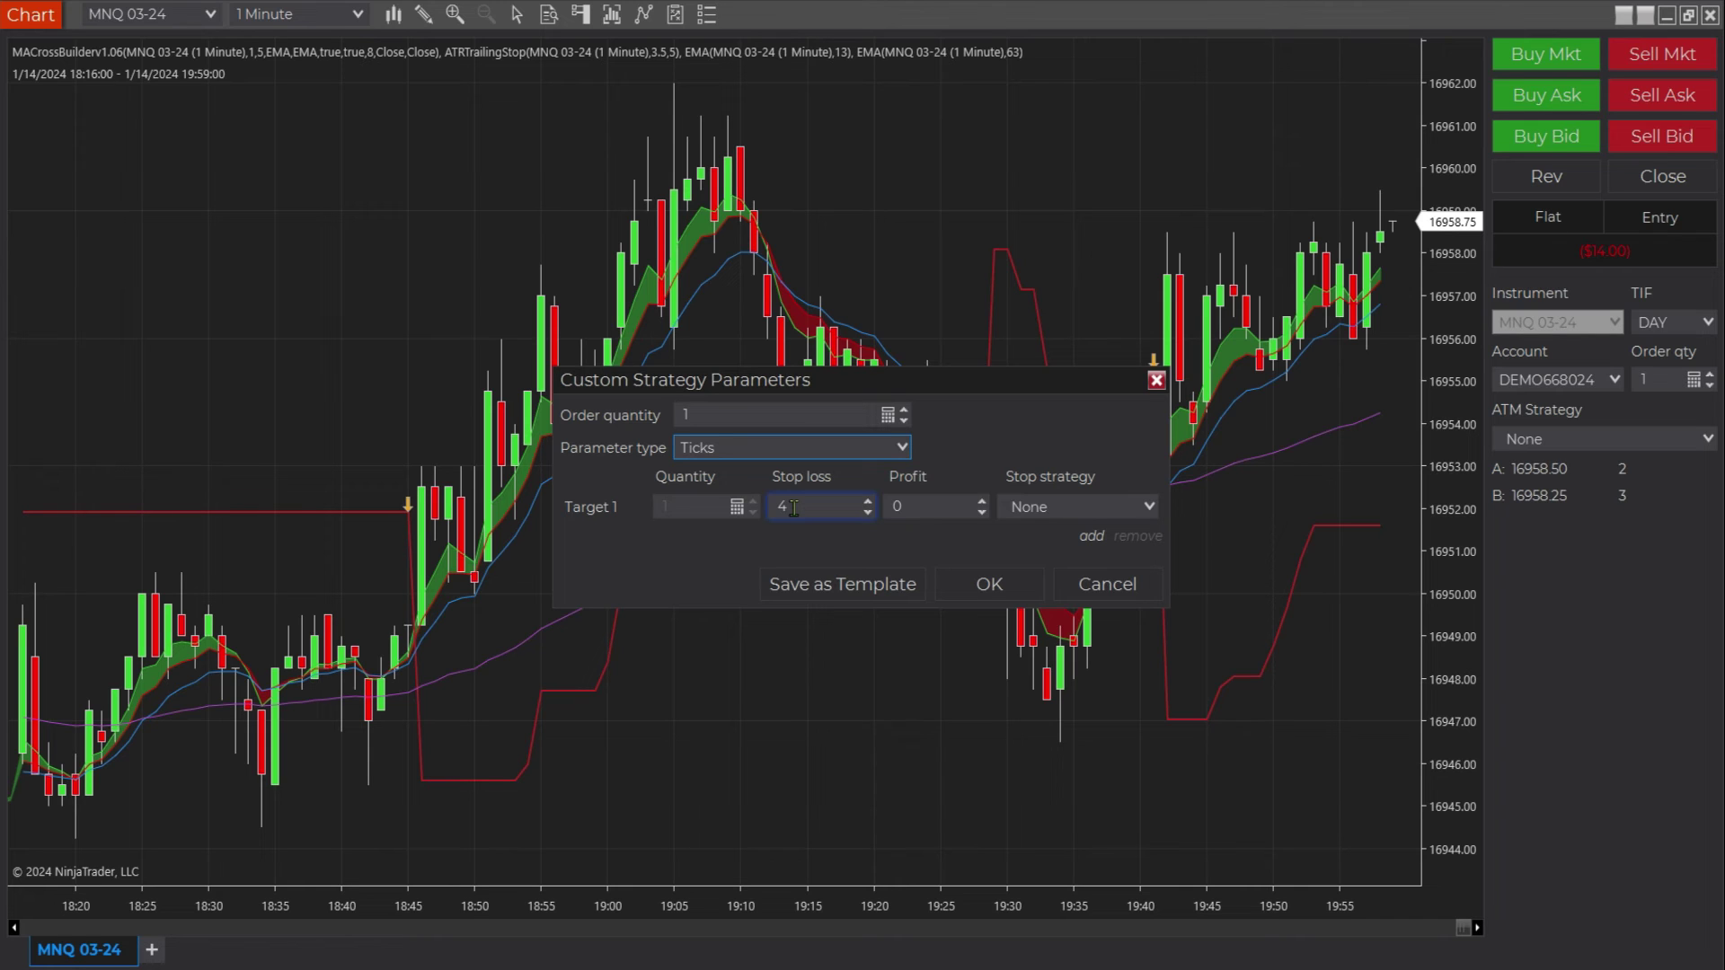
left_click(962, 505)
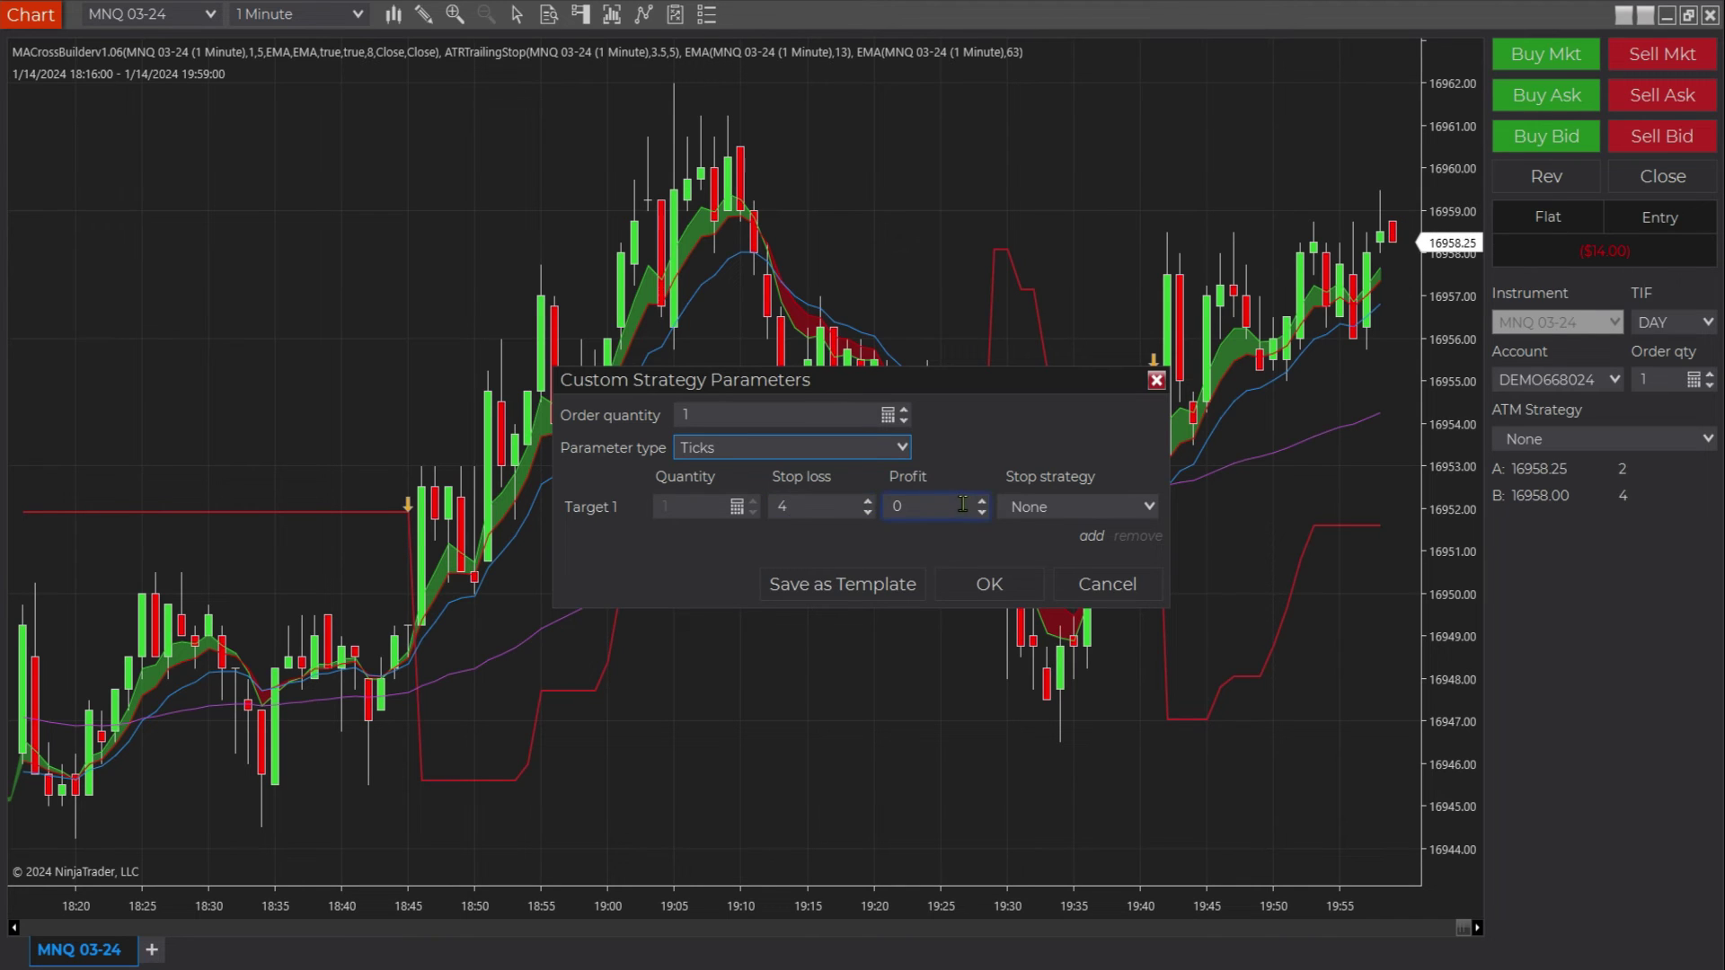
Step: Choose the Auto Breakeven + Auto Trail stop strategy and set its breakeven profit trigger to 4 ticks with plus 1
left_click(1066, 506)
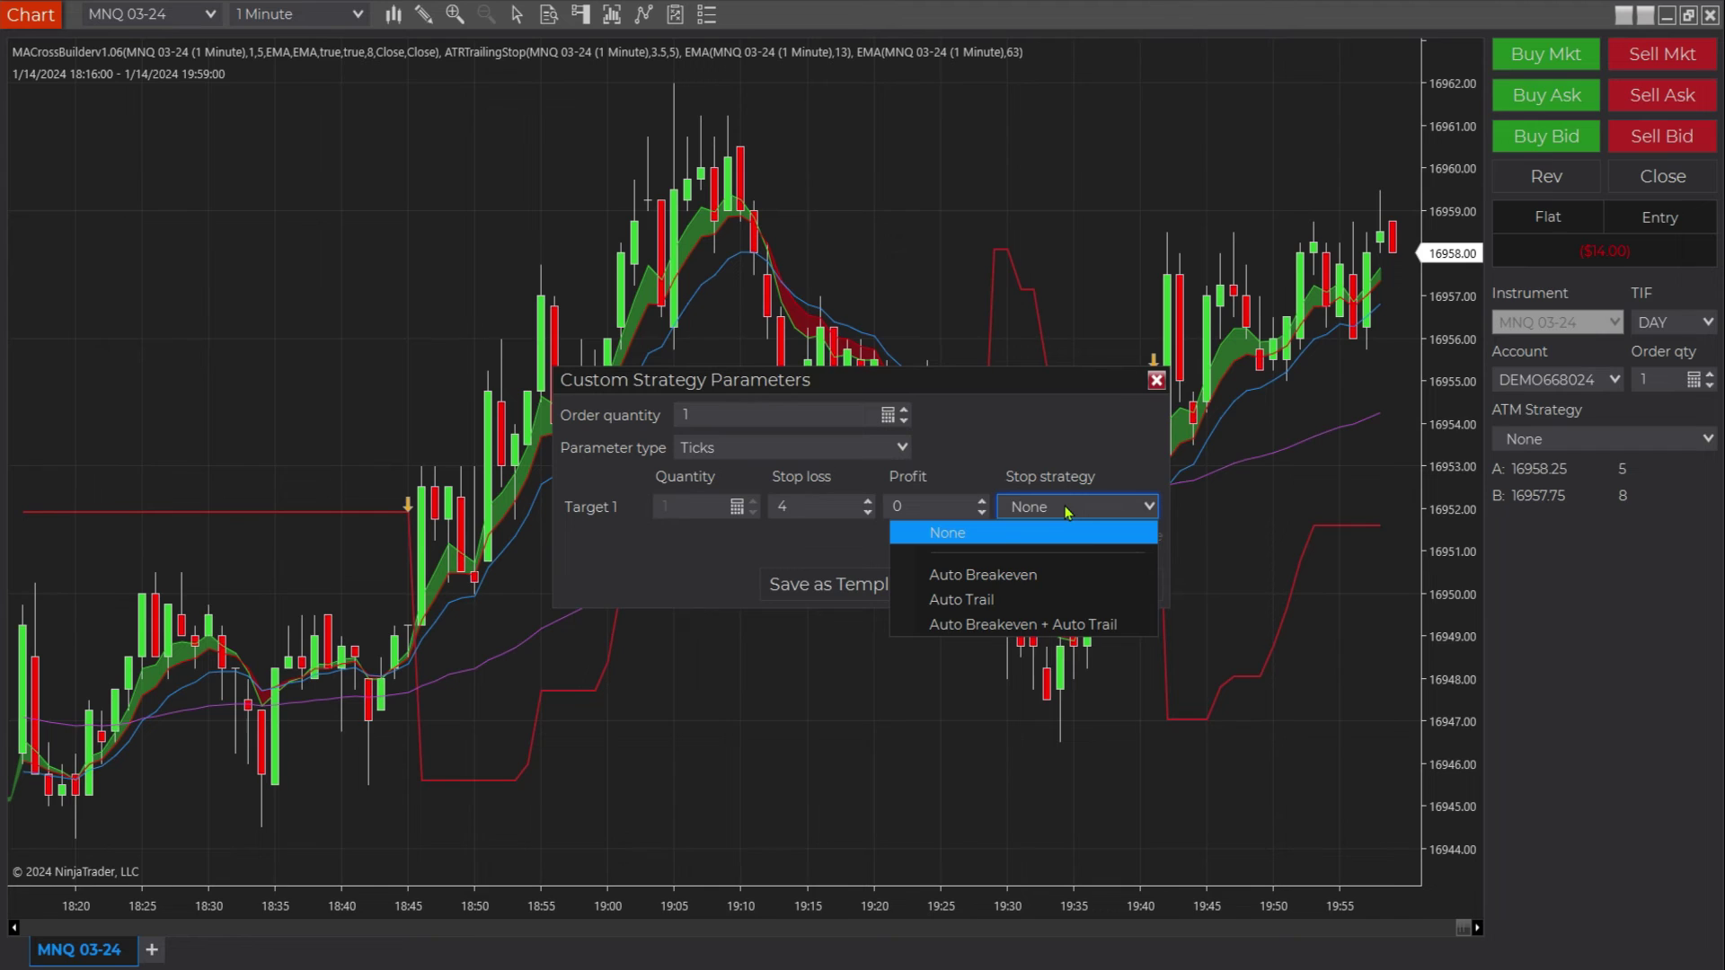
left_click(1013, 624)
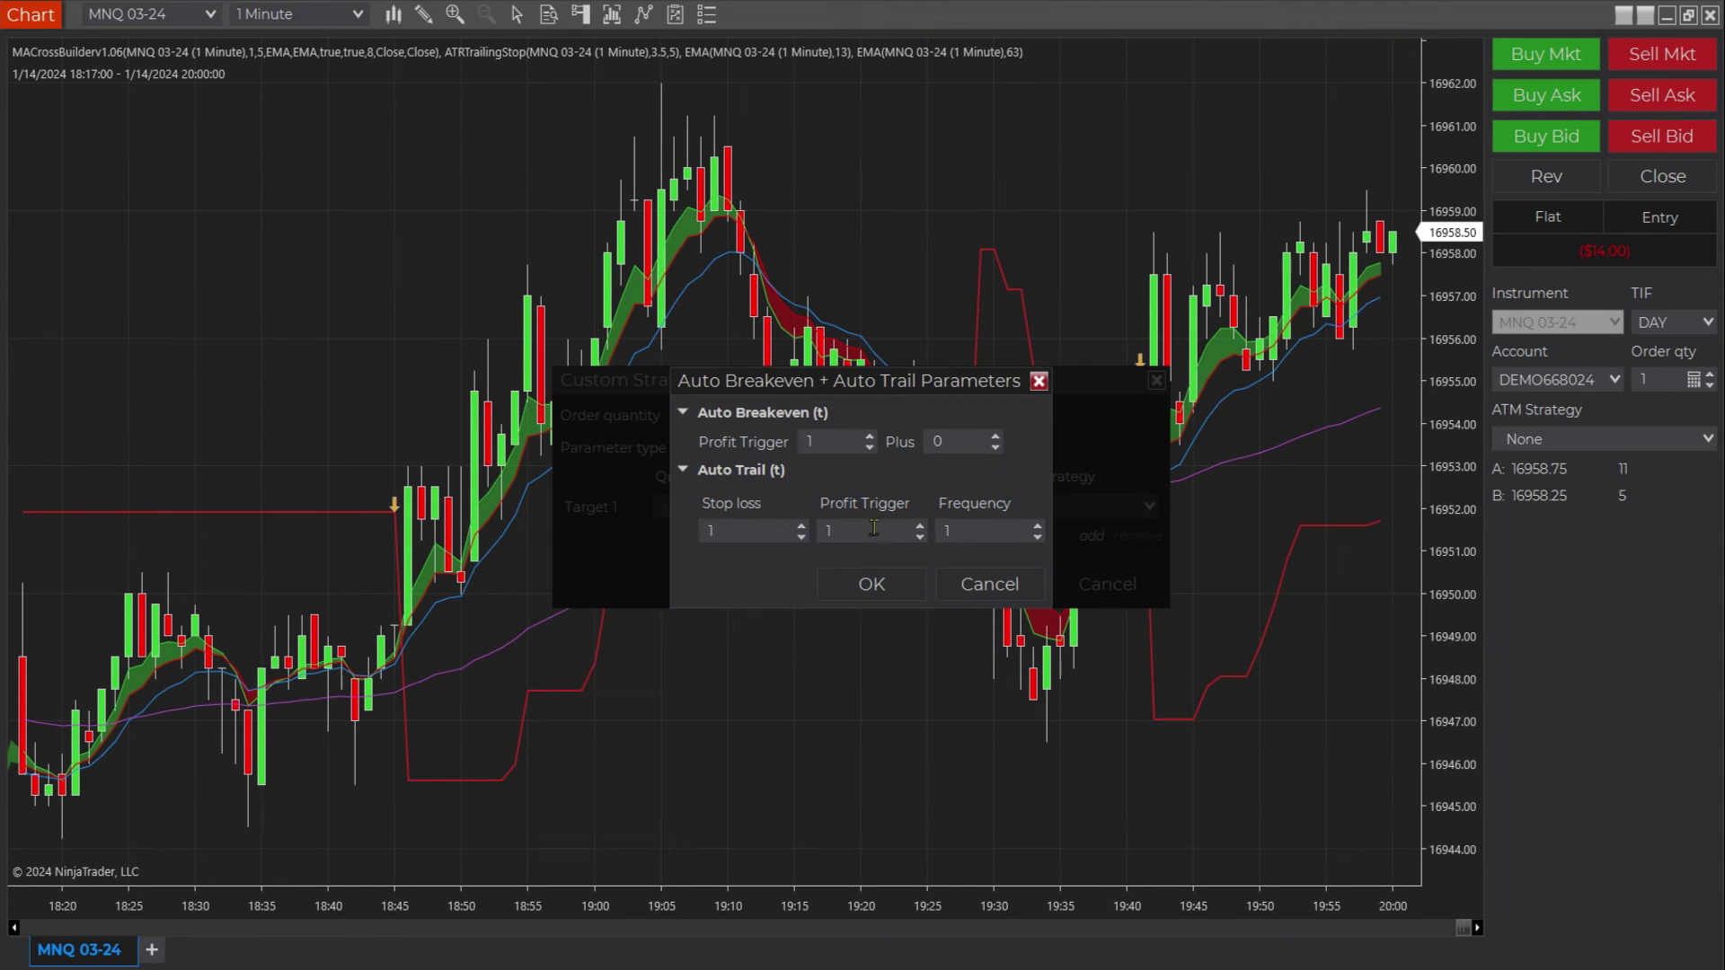
left_click(822, 439)
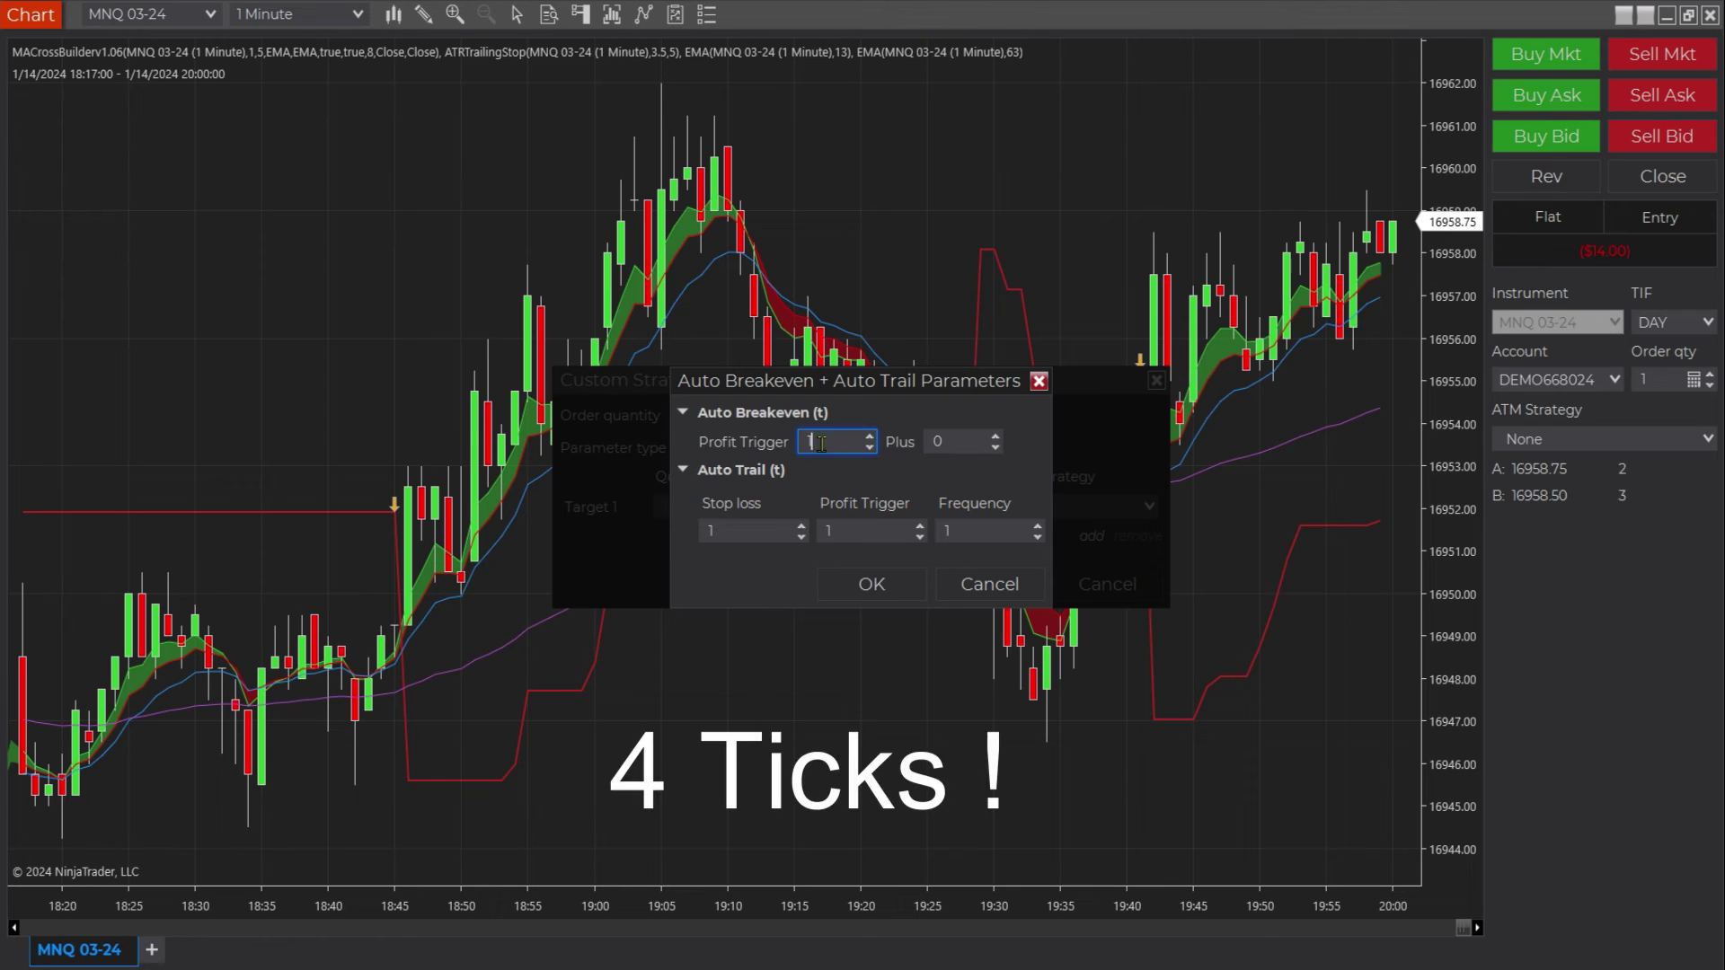
double_click(821, 442)
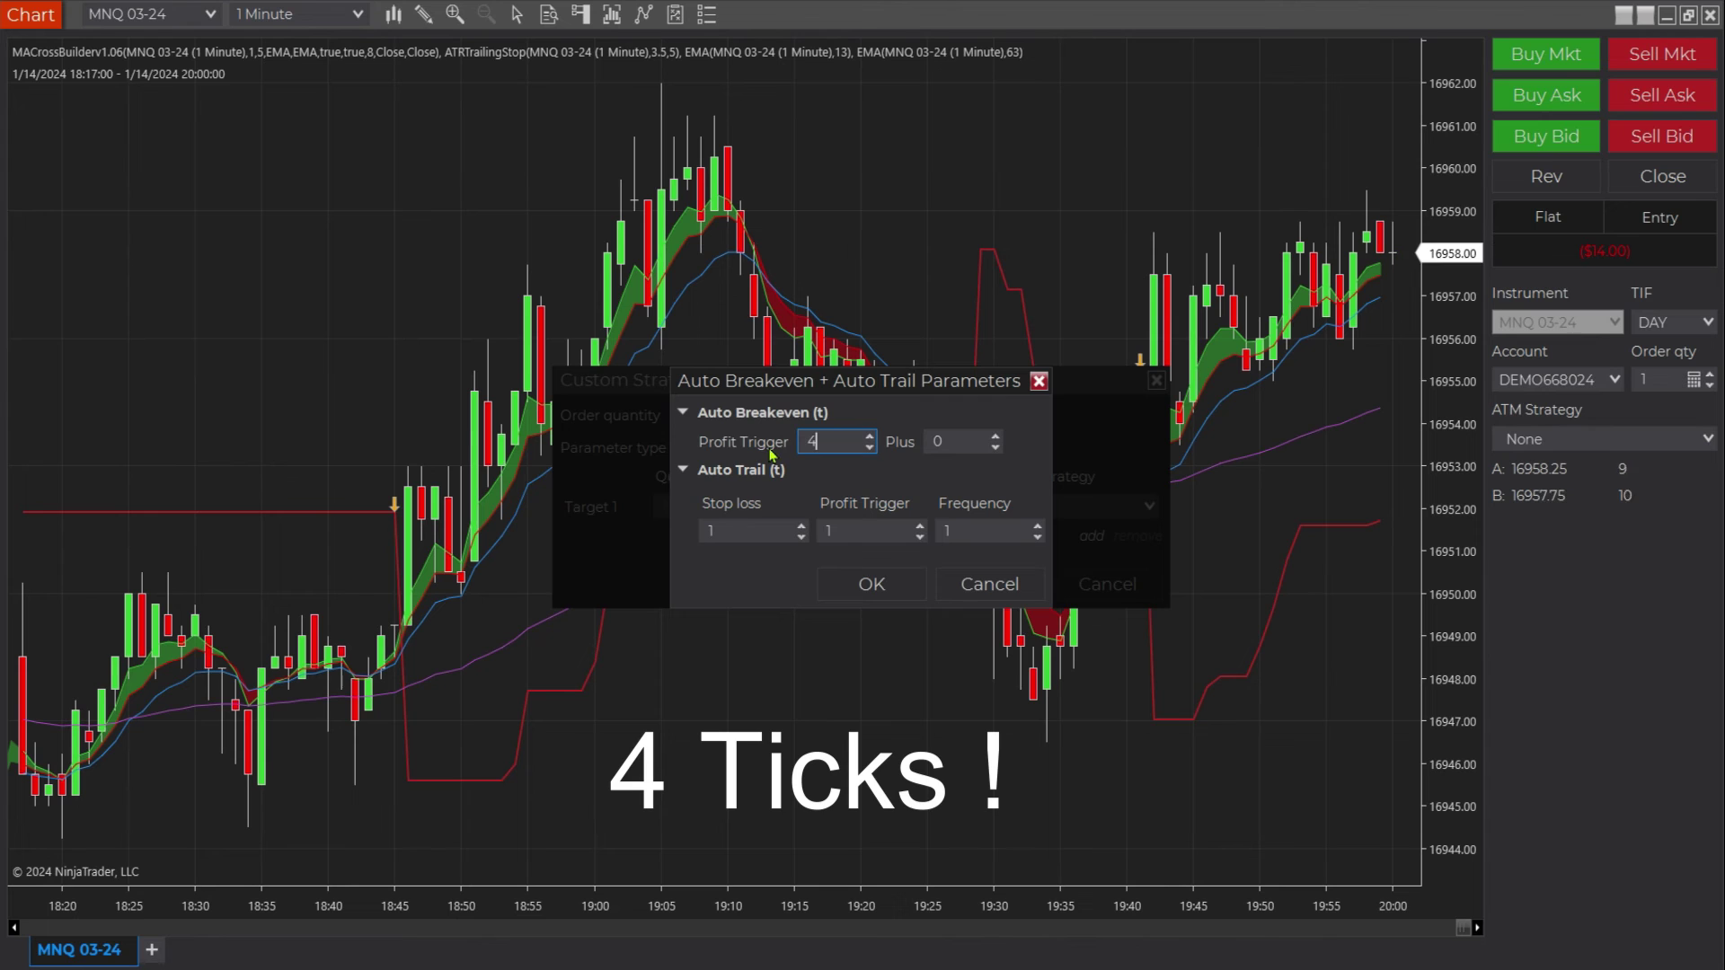
left_click(940, 441)
left_click(946, 443)
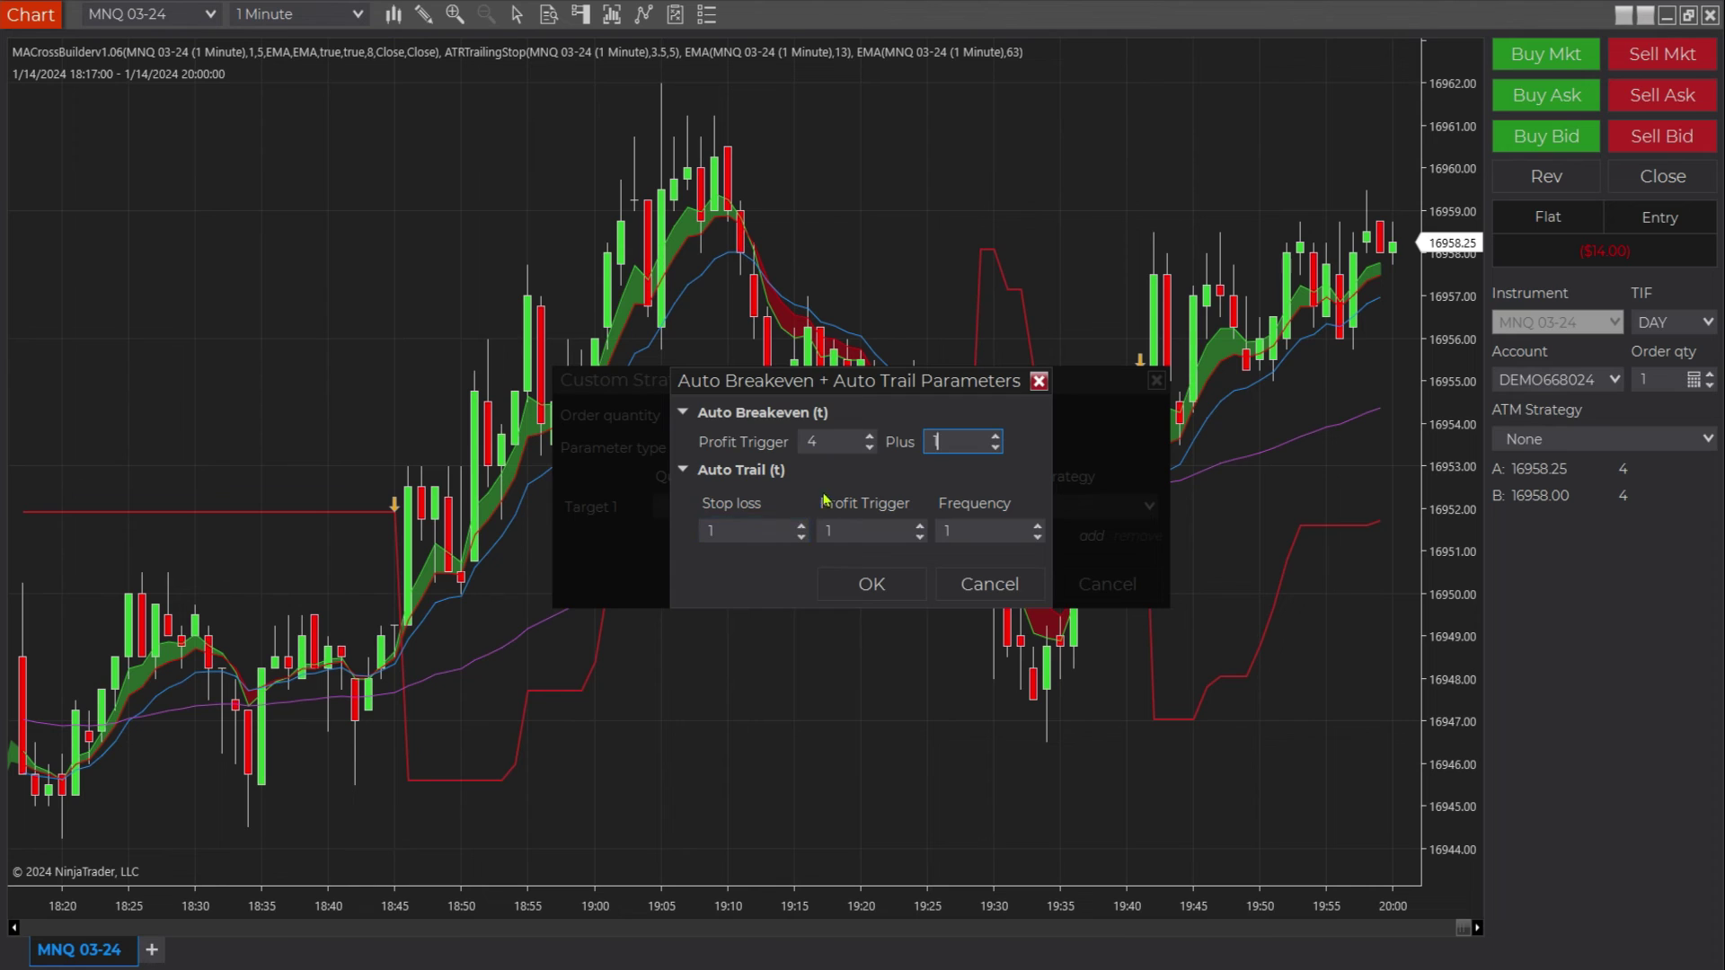
Step: Set the Auto Trail stop loss to 3, profit trigger to 6 and frequency to 1, and accept the parameters
left_click(736, 528)
double_click(736, 528)
type("3")
left_click(856, 530)
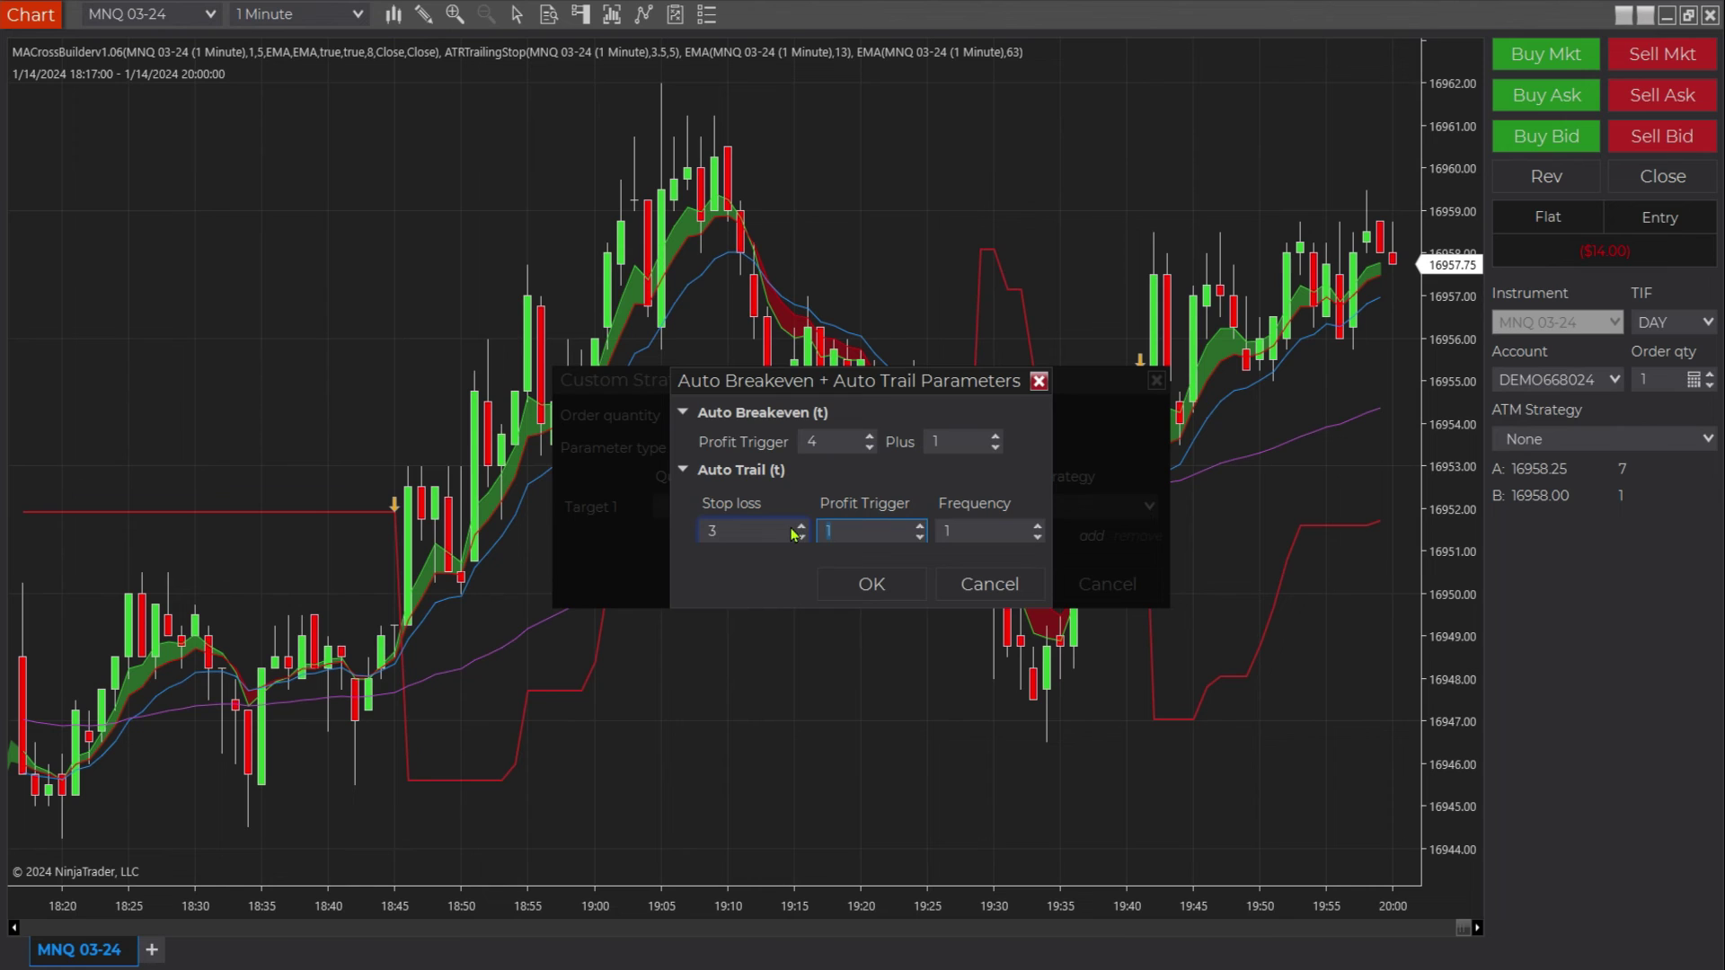
left_click(966, 530)
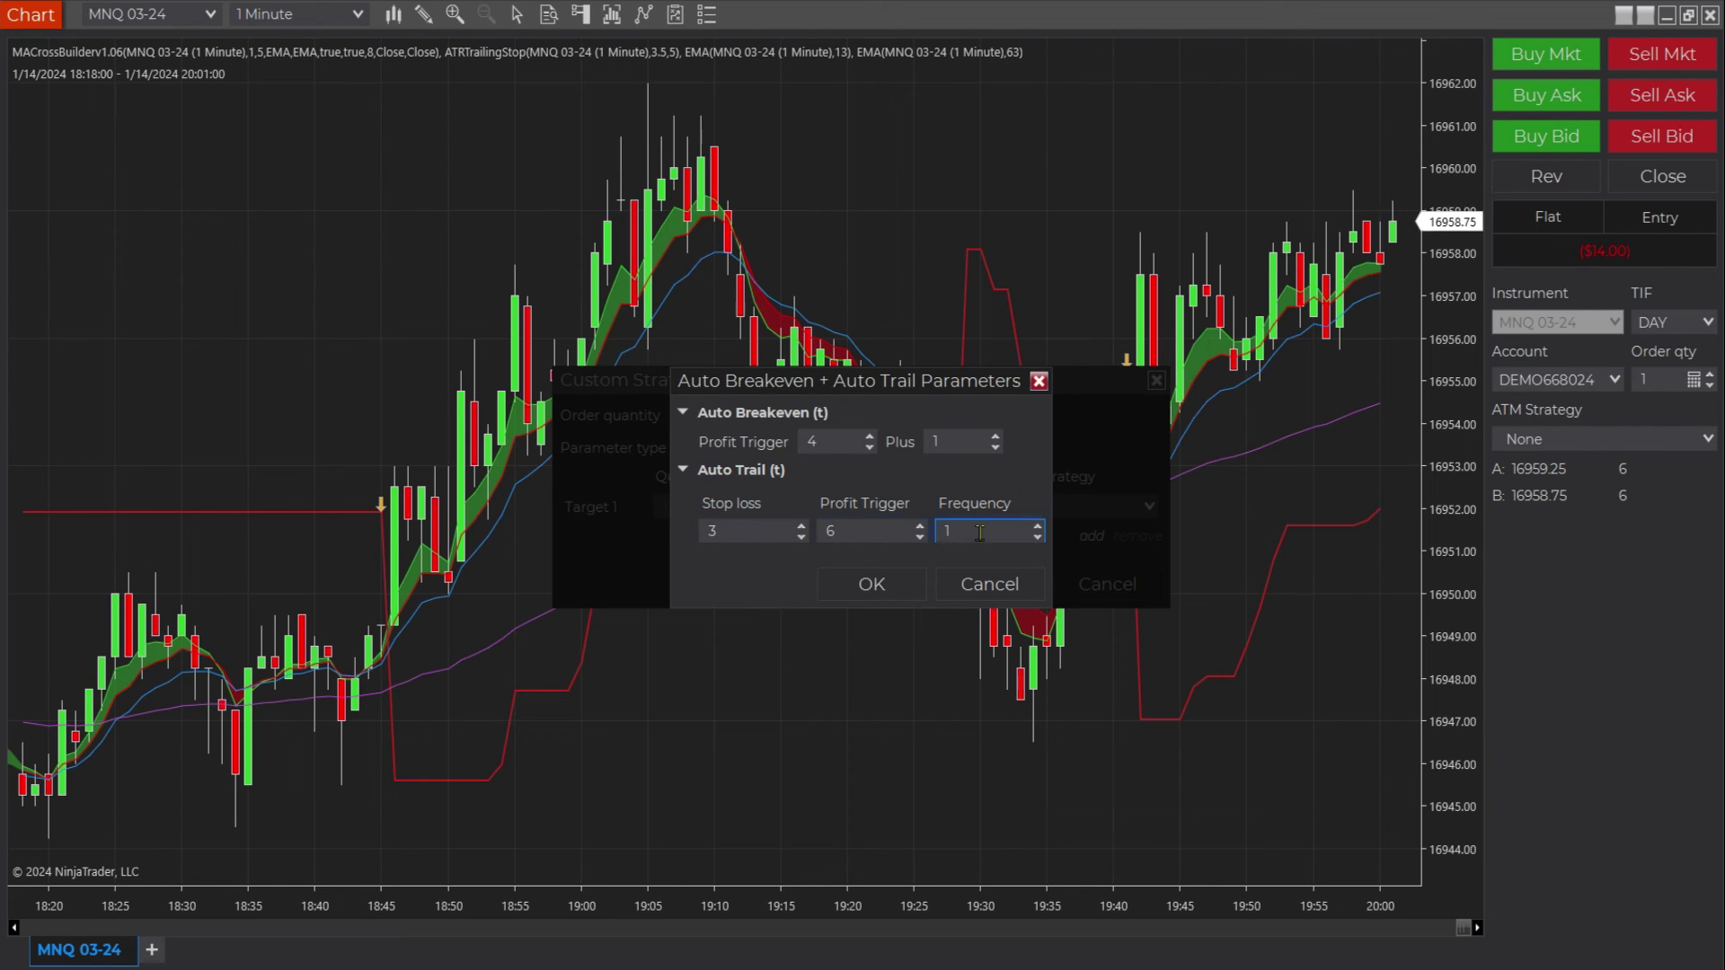
left_click(895, 583)
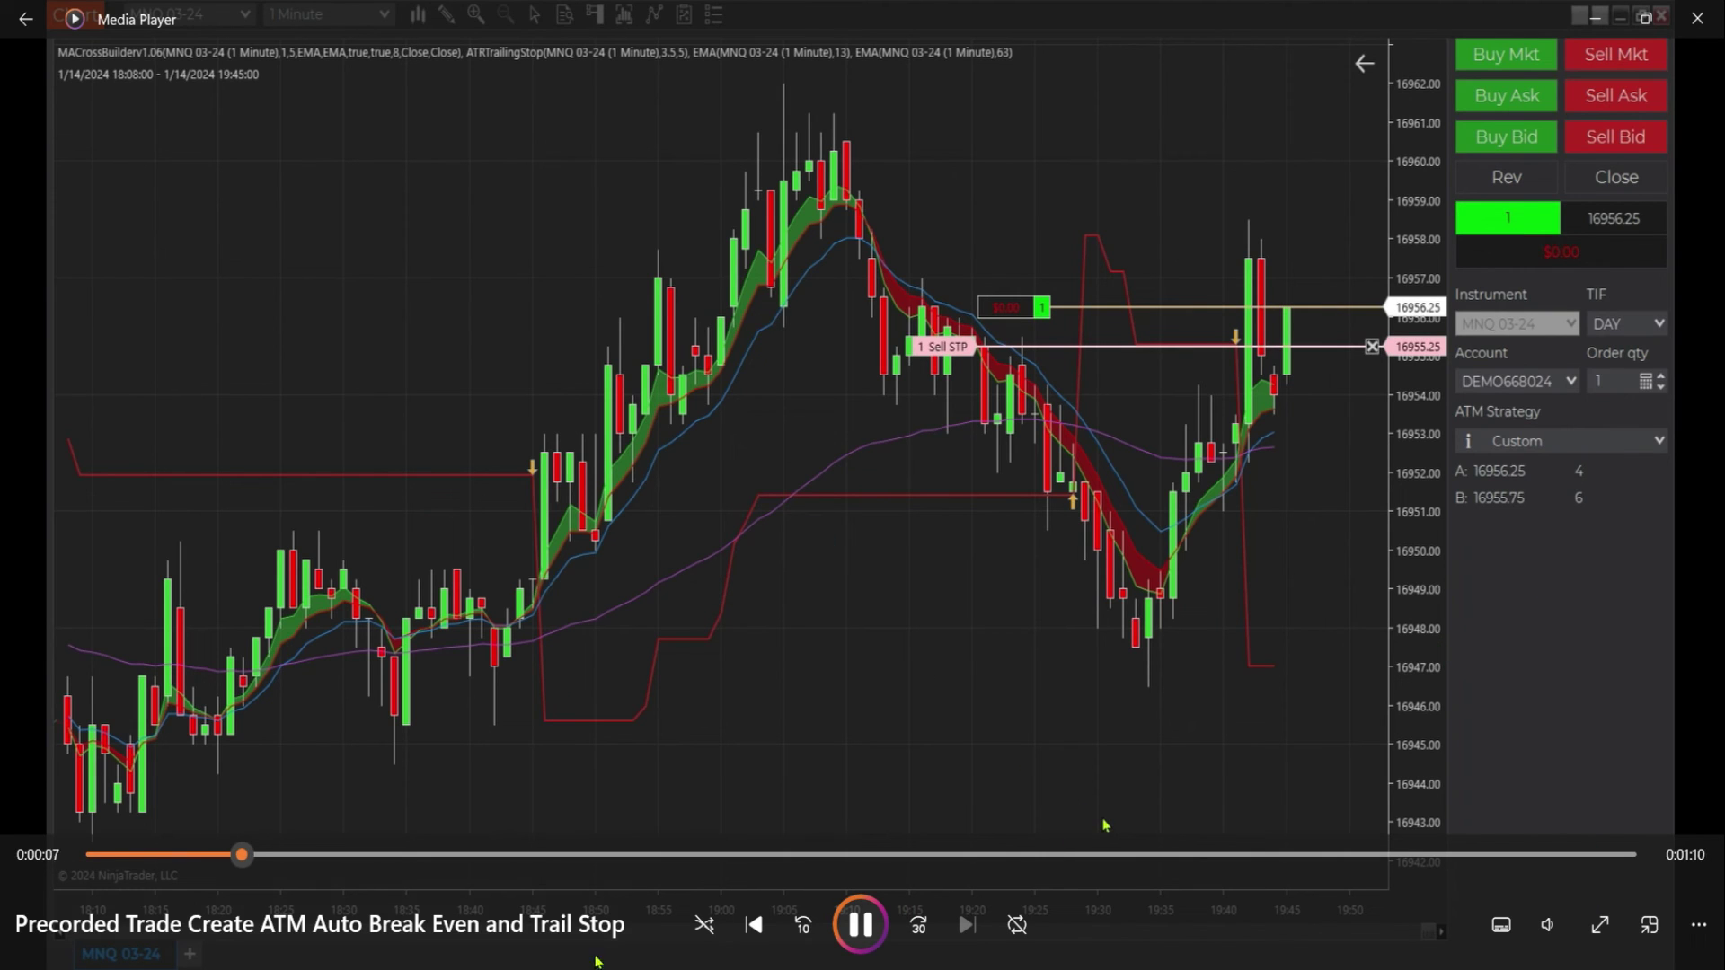
Step: Play and pause the pre-recorded breakeven and trail stop video in Media Player to examine how the sell stop order follows the long position
left_click(859, 925)
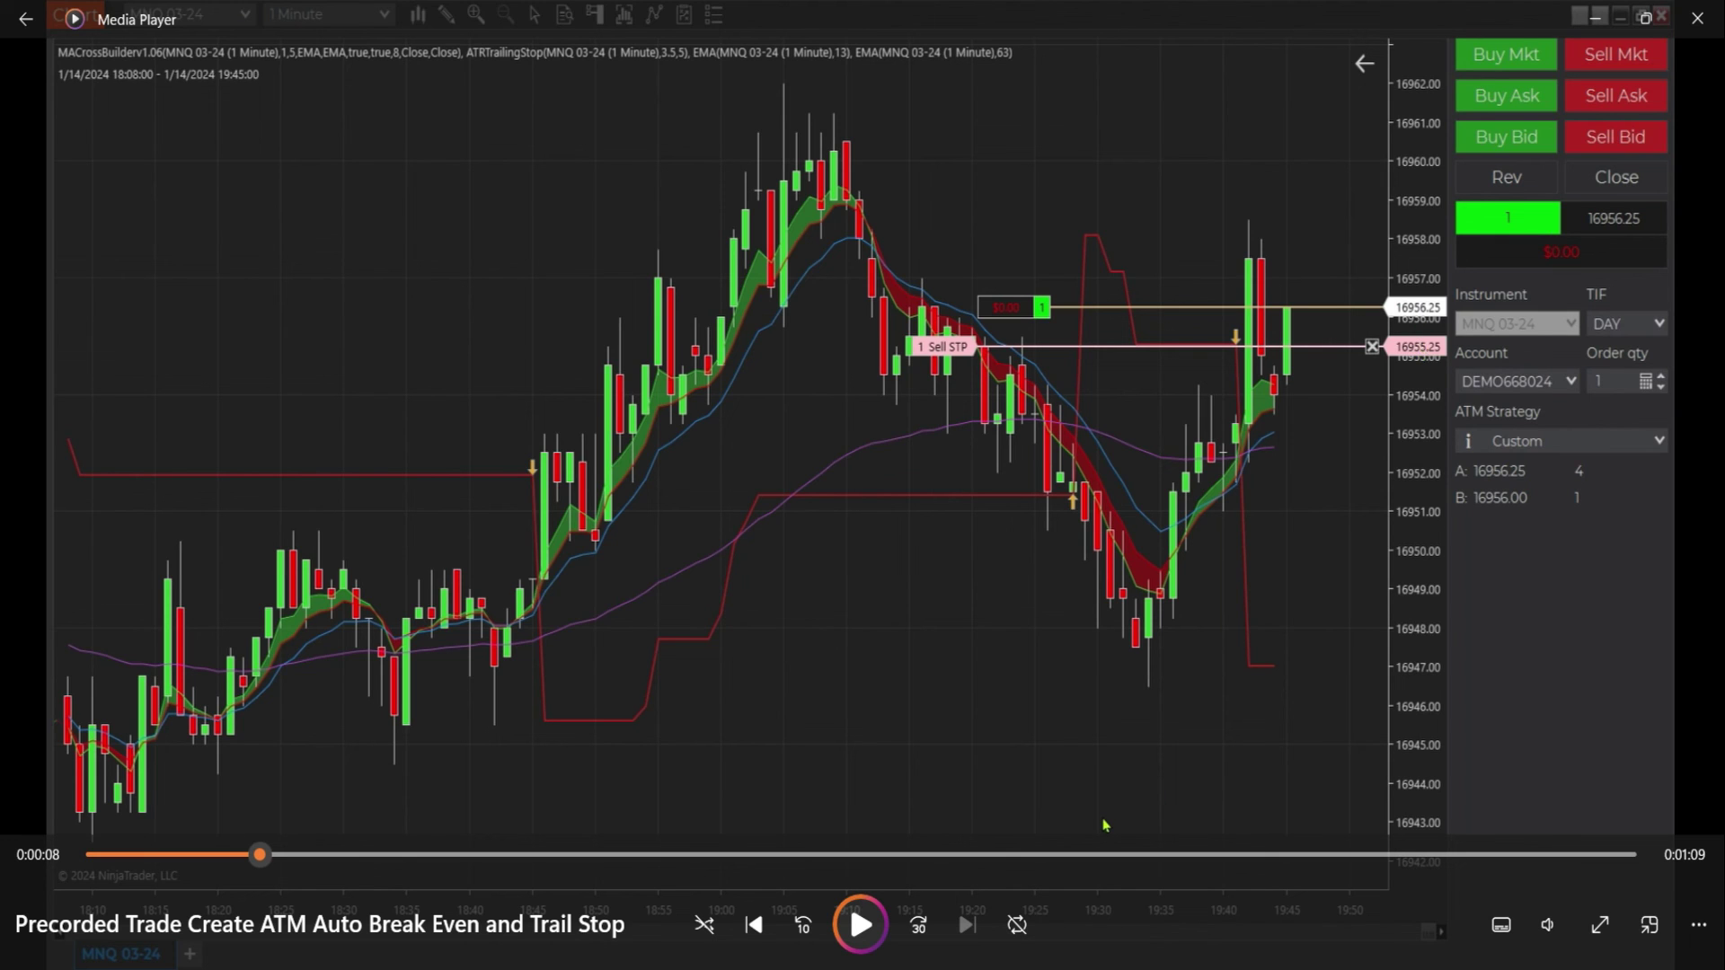
left_click(869, 934)
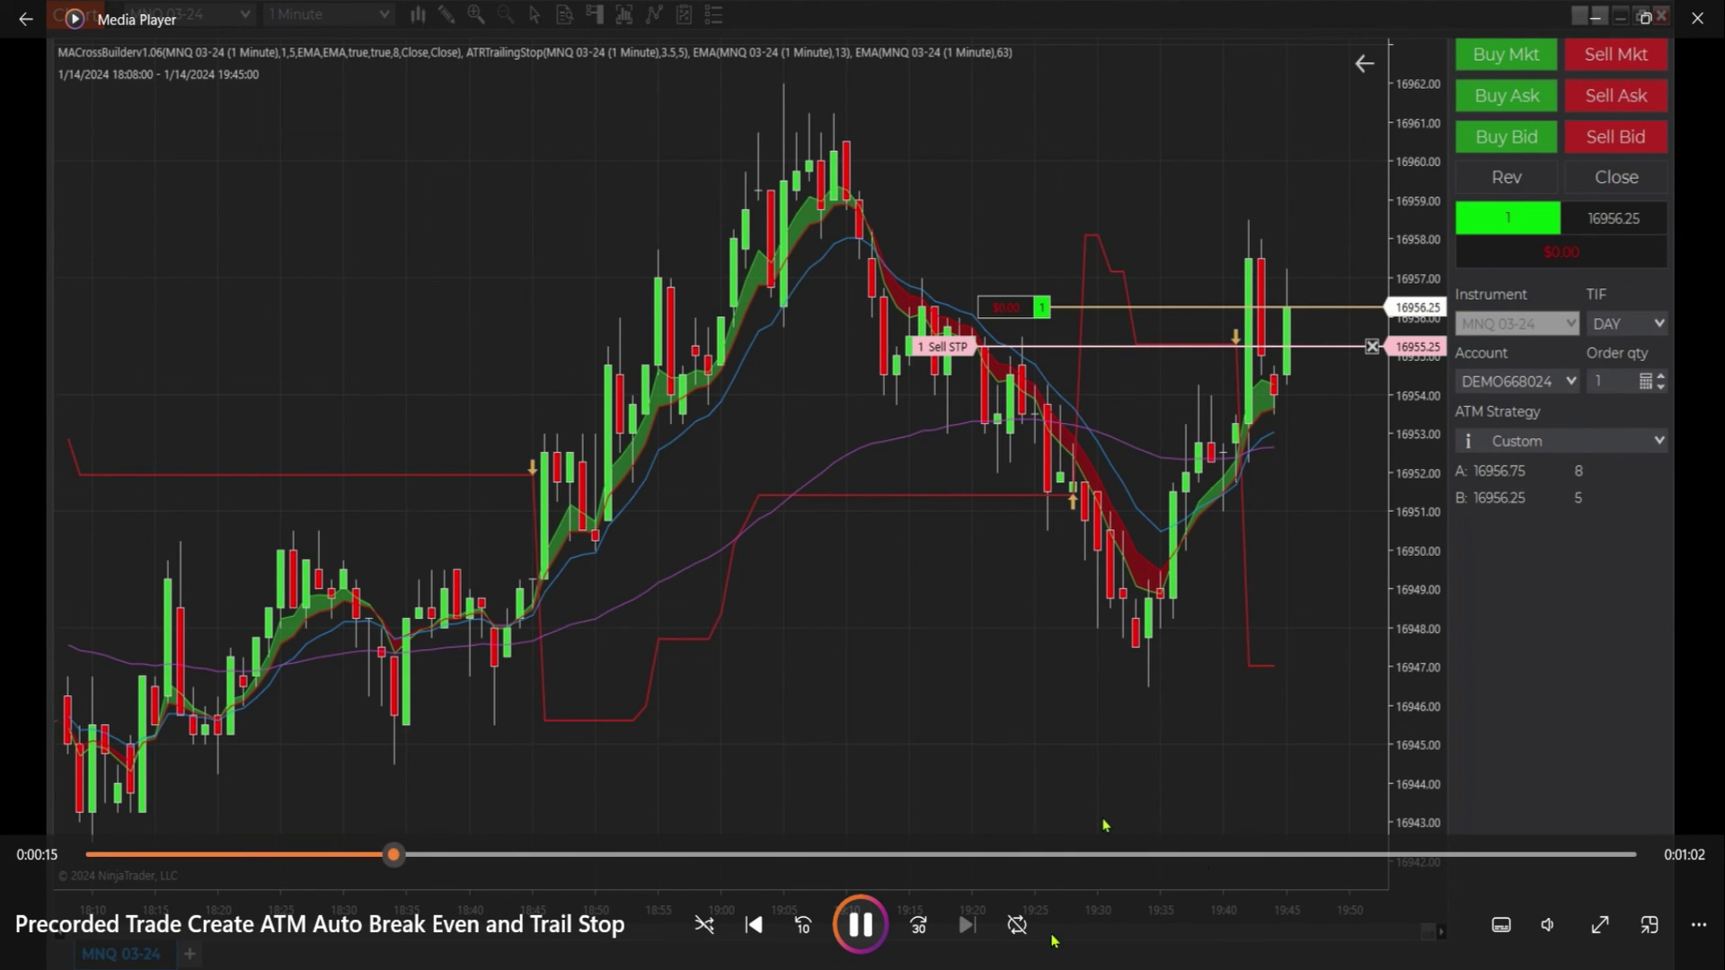
left_click(860, 939)
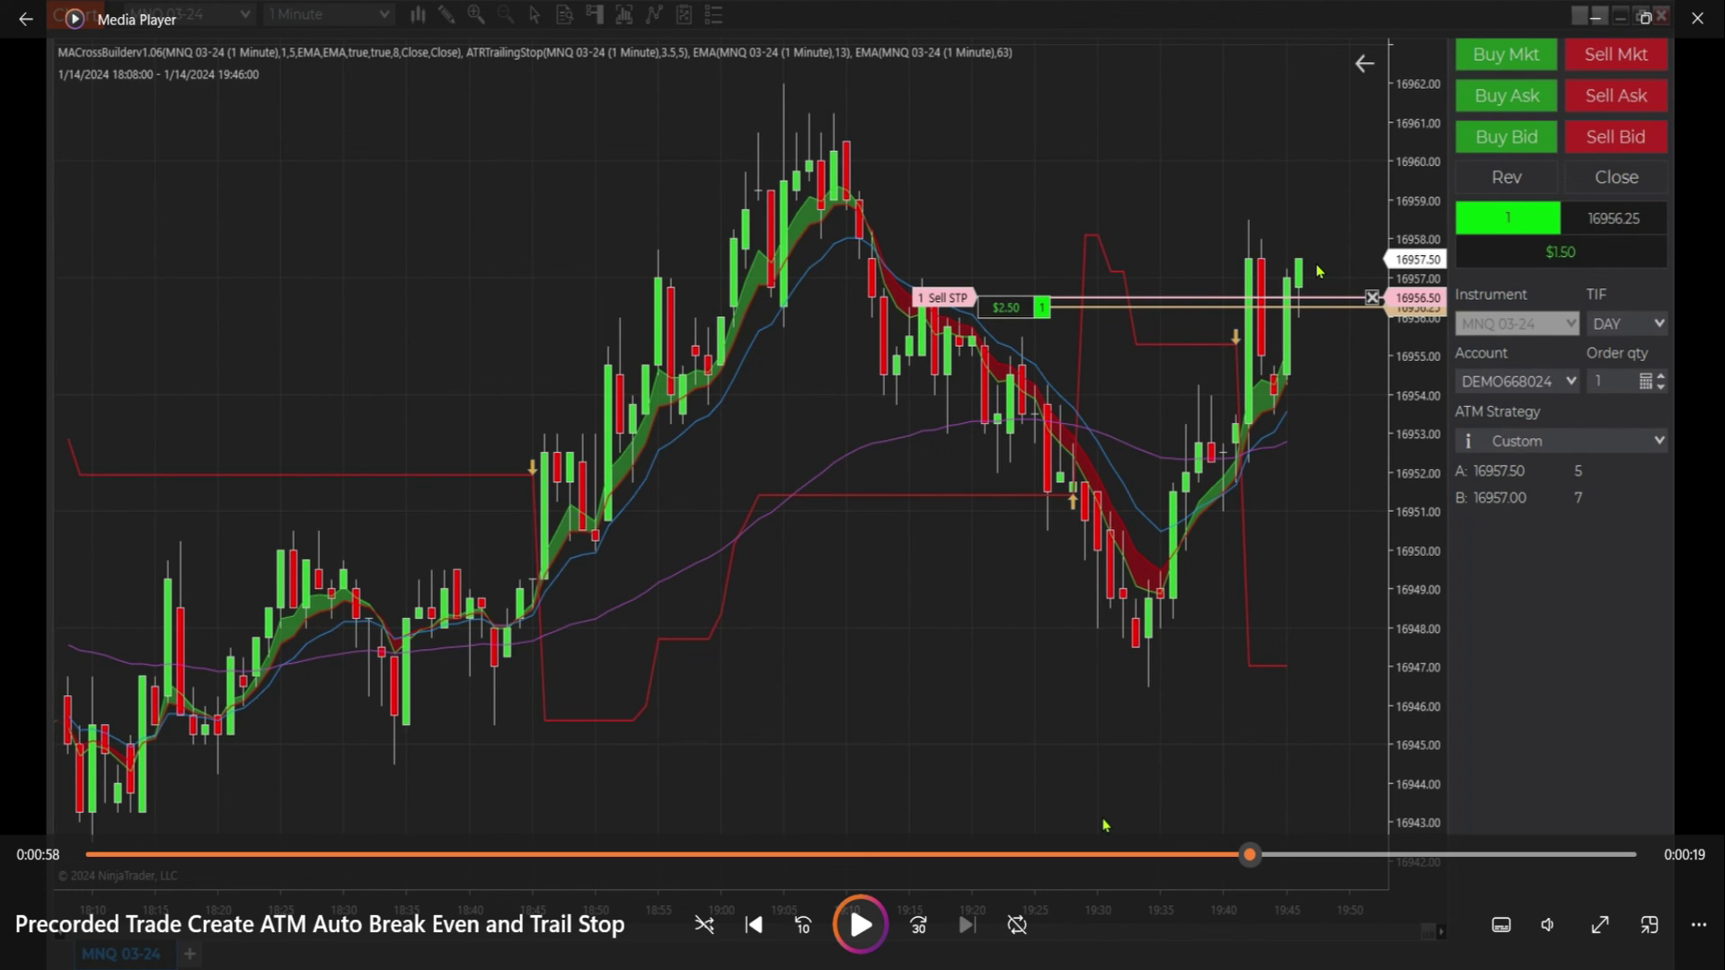
left_click(861, 925)
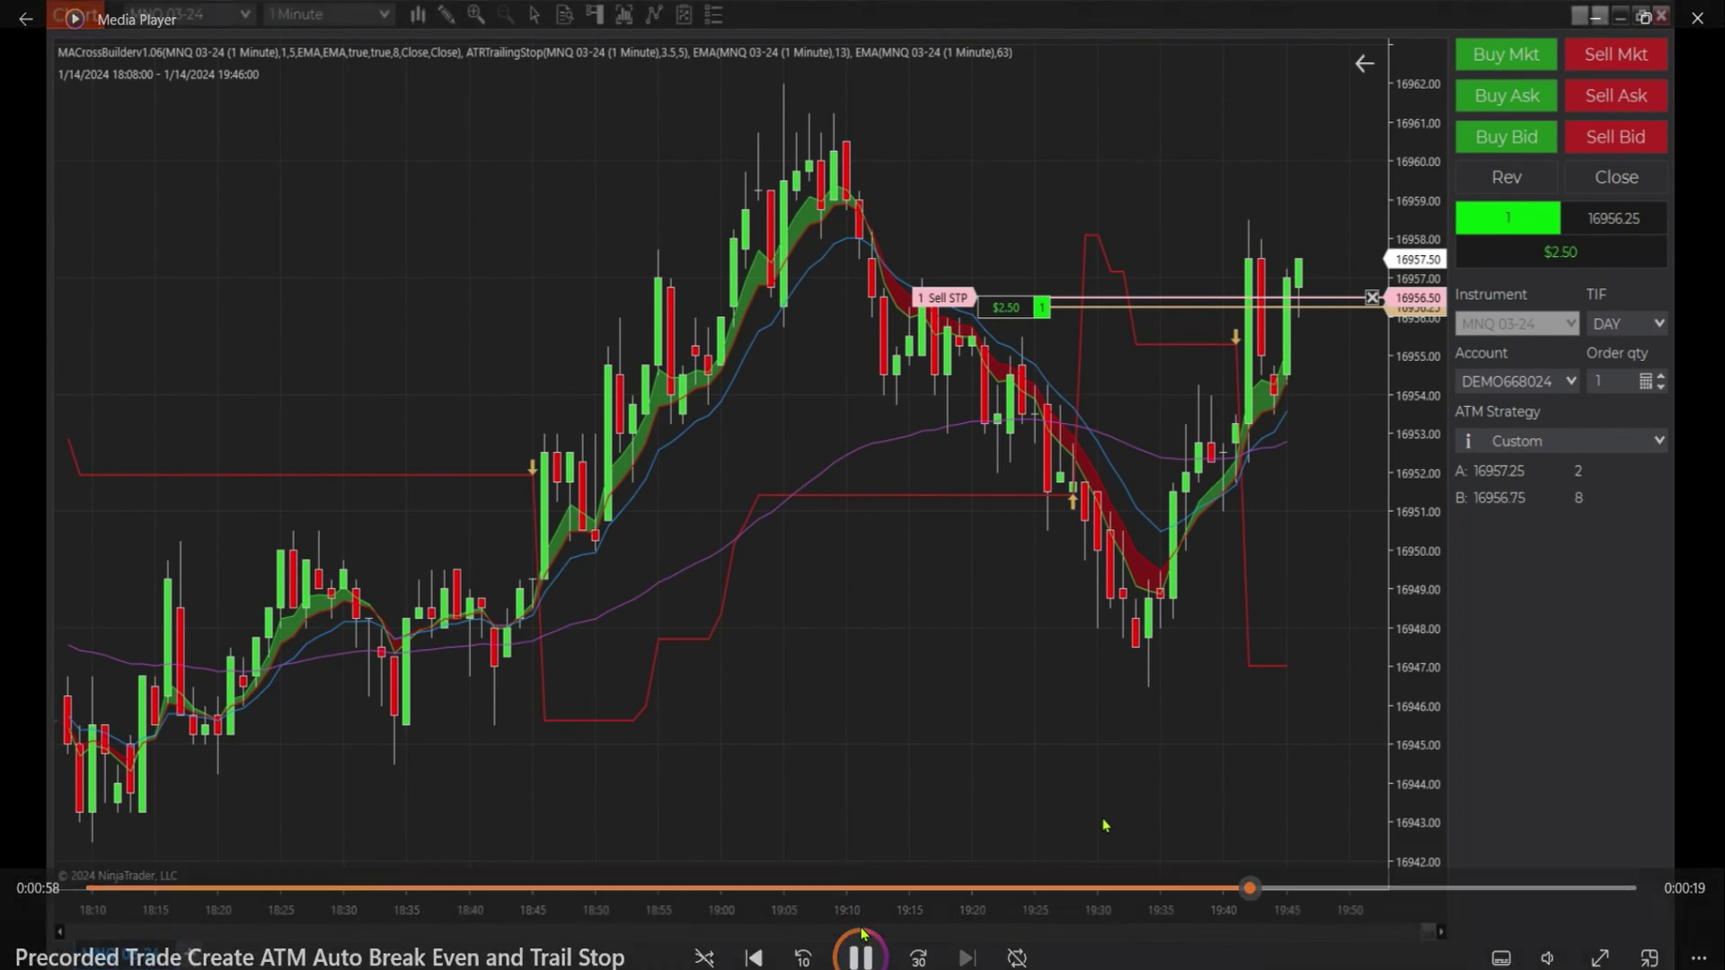
mouse_move(1570, 858)
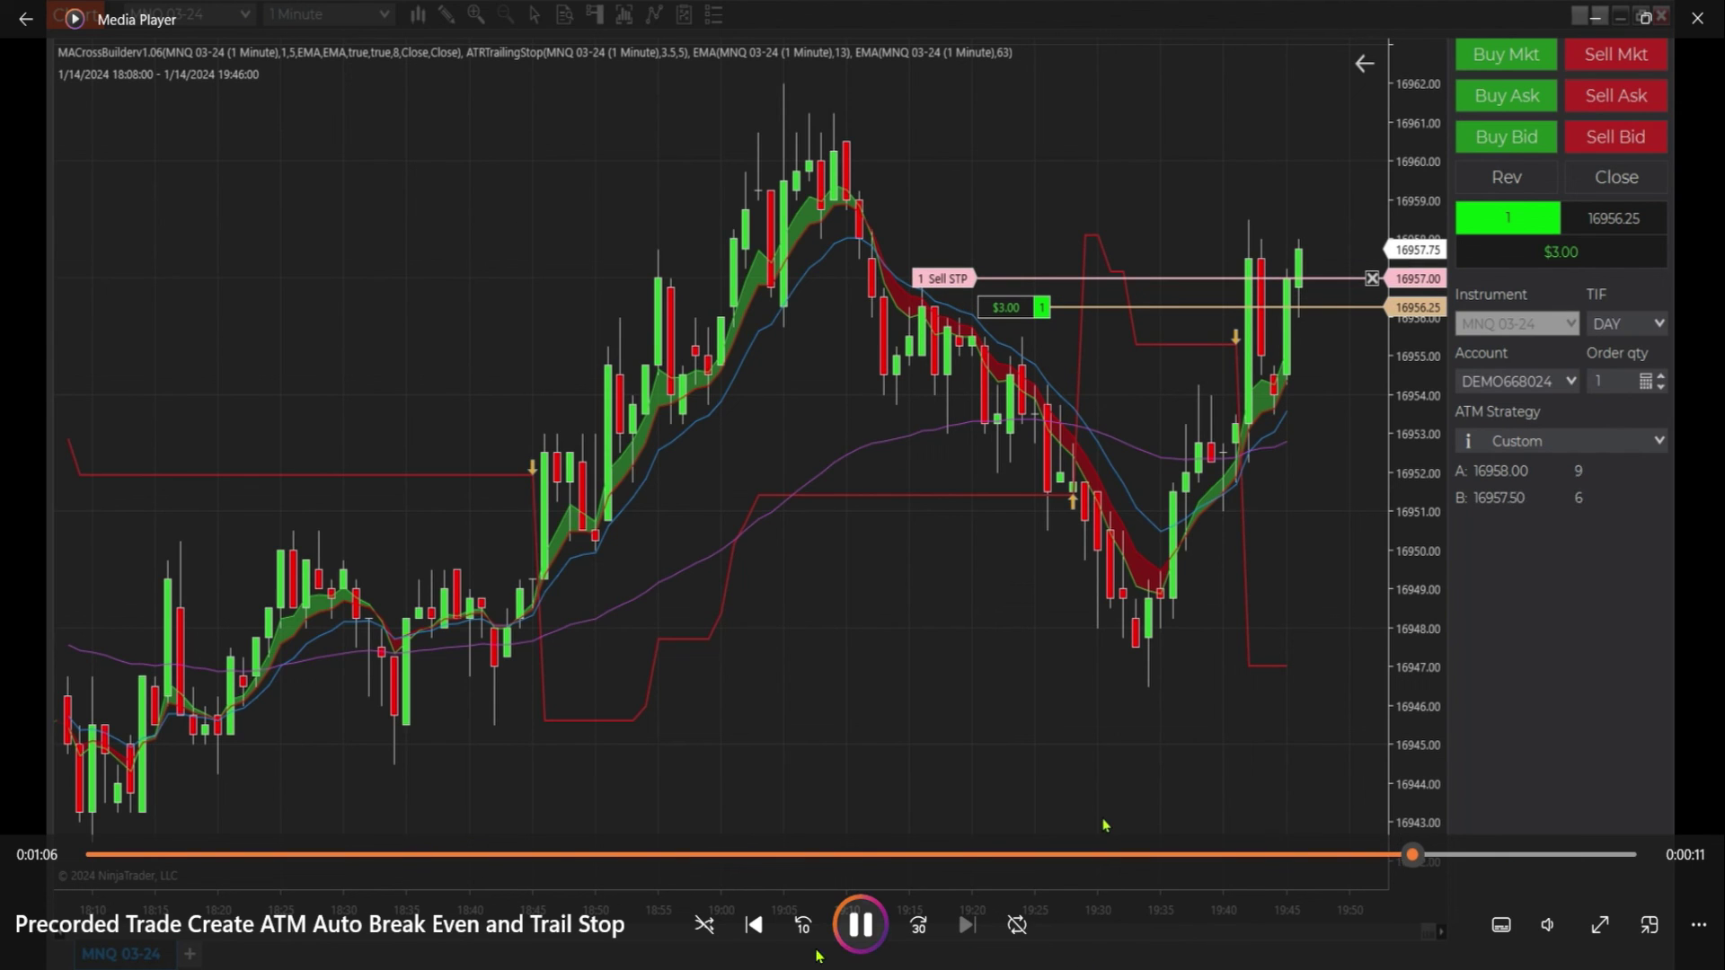
left_click(846, 938)
left_click(857, 927)
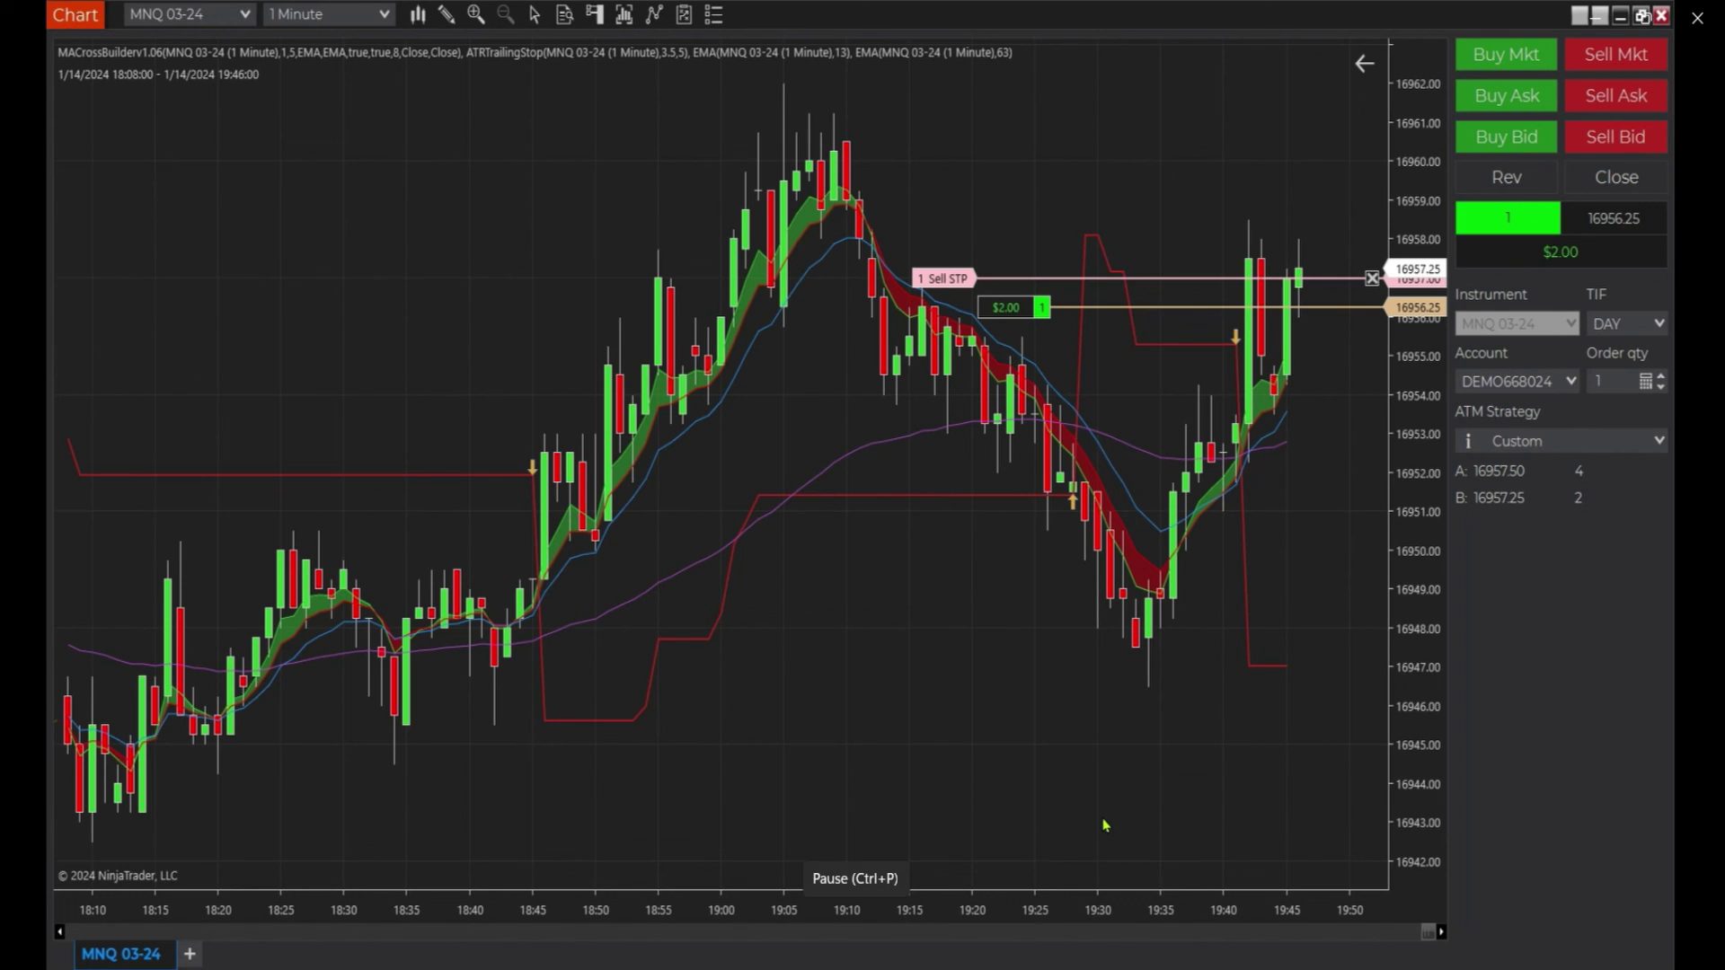